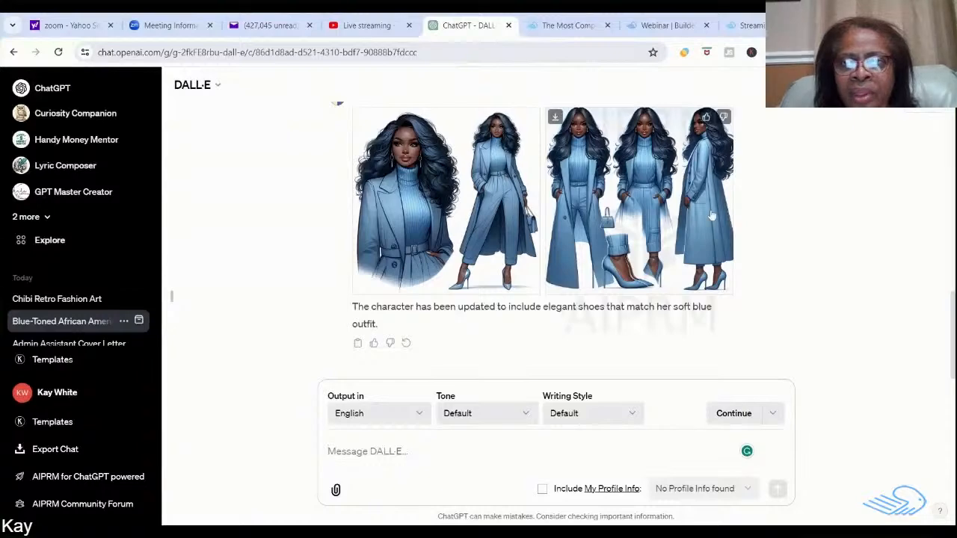
left_click(749, 30)
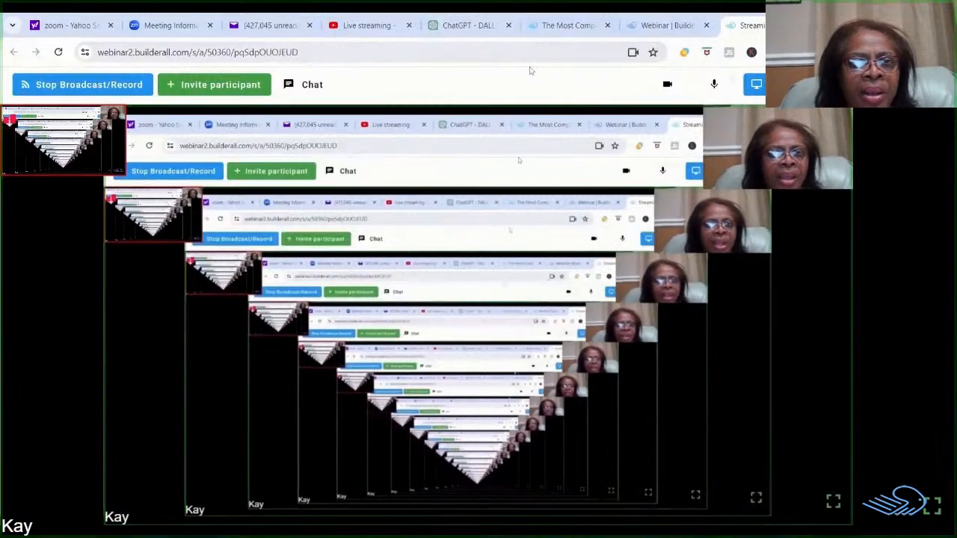
left_click(468, 26)
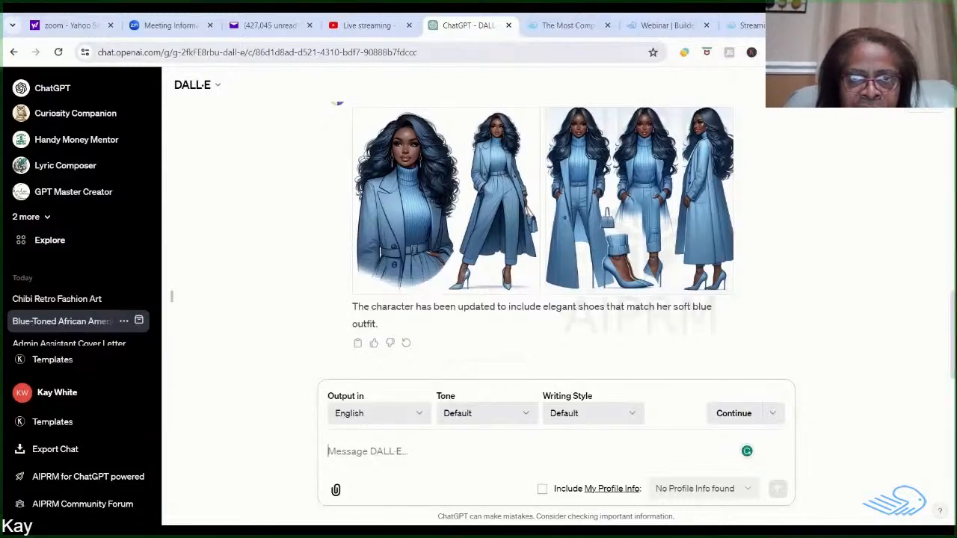
Step: Ask DALL·E to "Recreate this image with the girl wearing red. Thanks."
type("R")
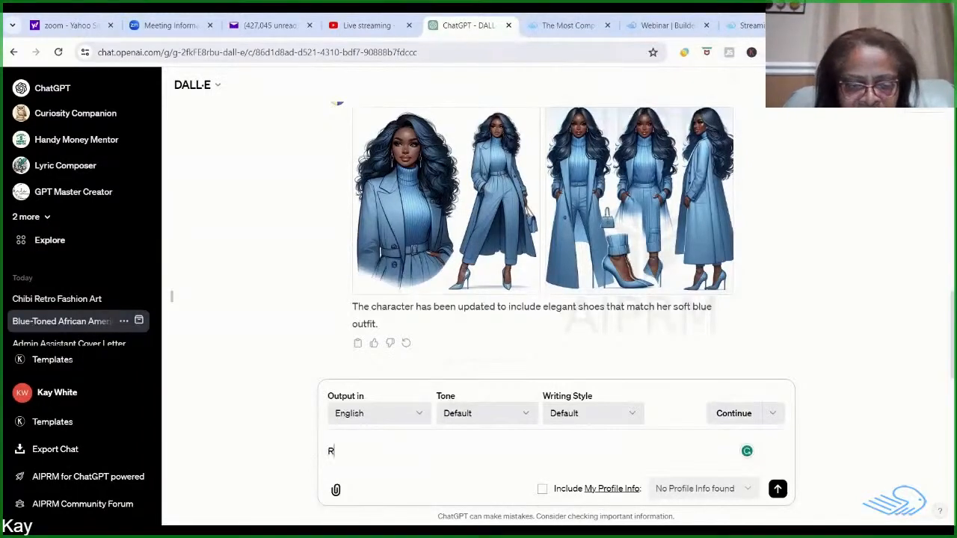
type("ecreate")
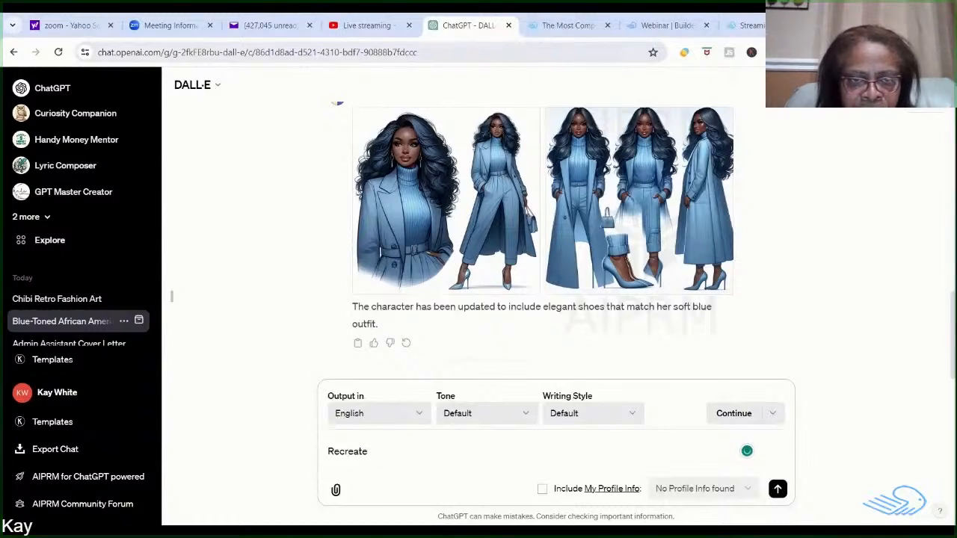
type("this i")
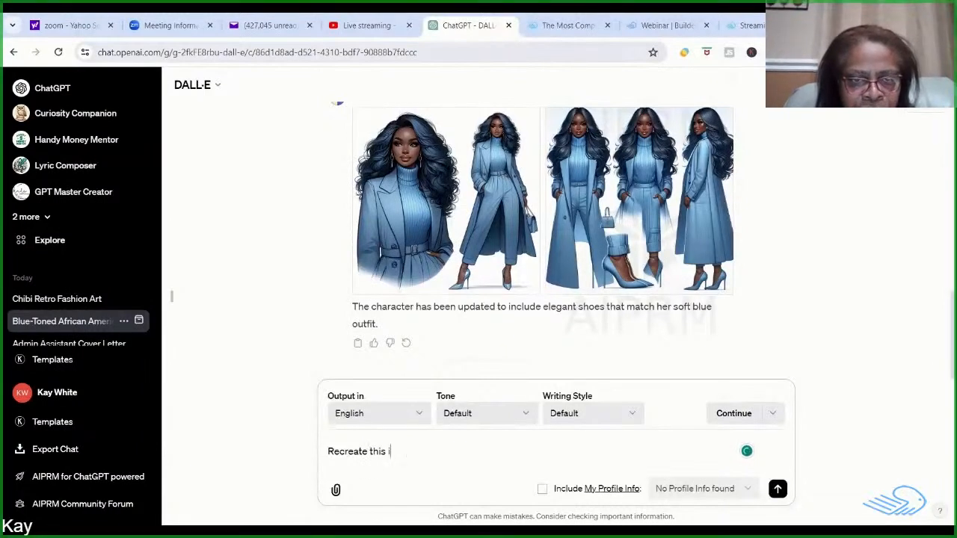
type("mage with")
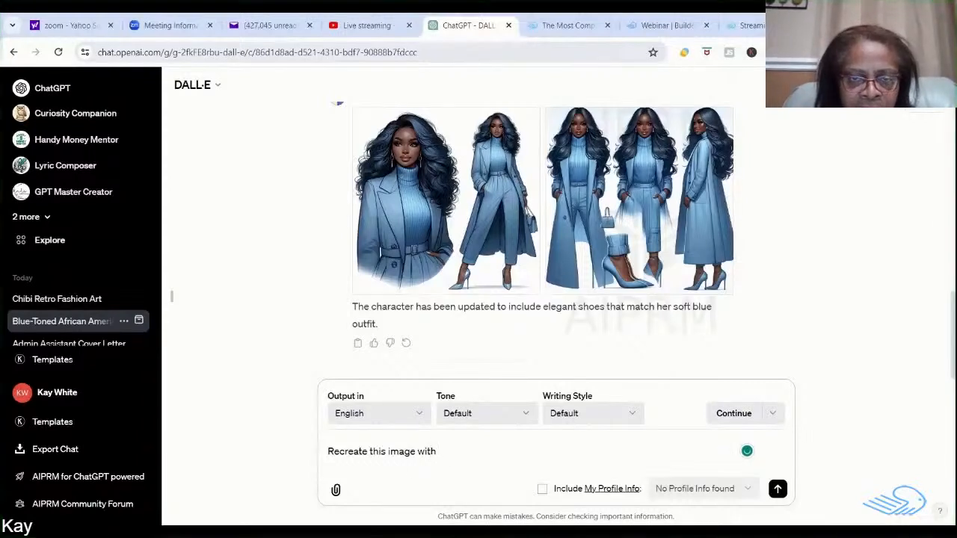
type(" the")
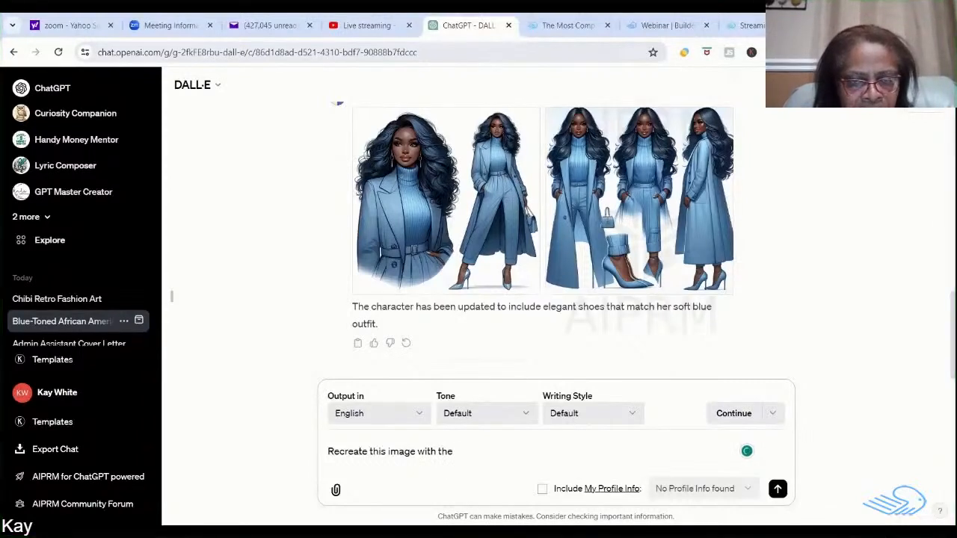
type(" girl")
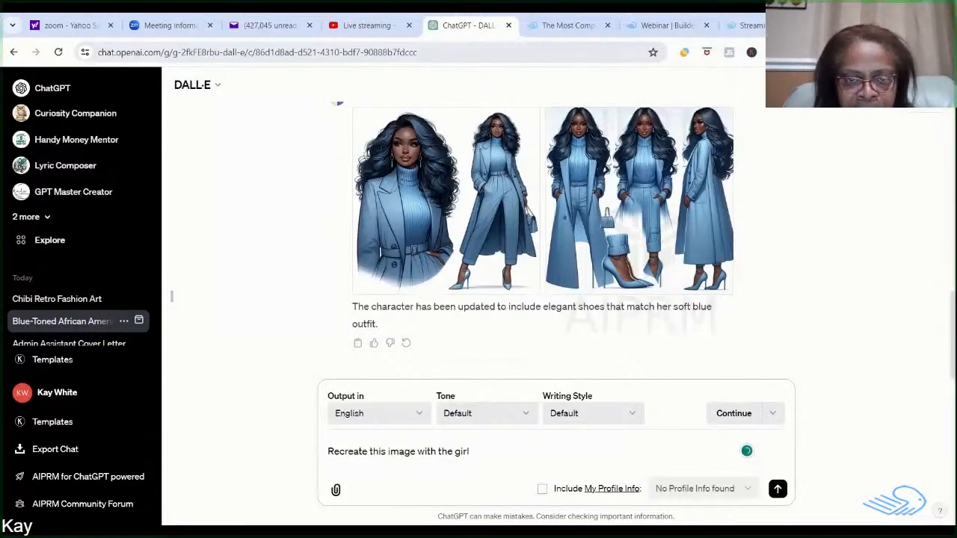
type(" wearing")
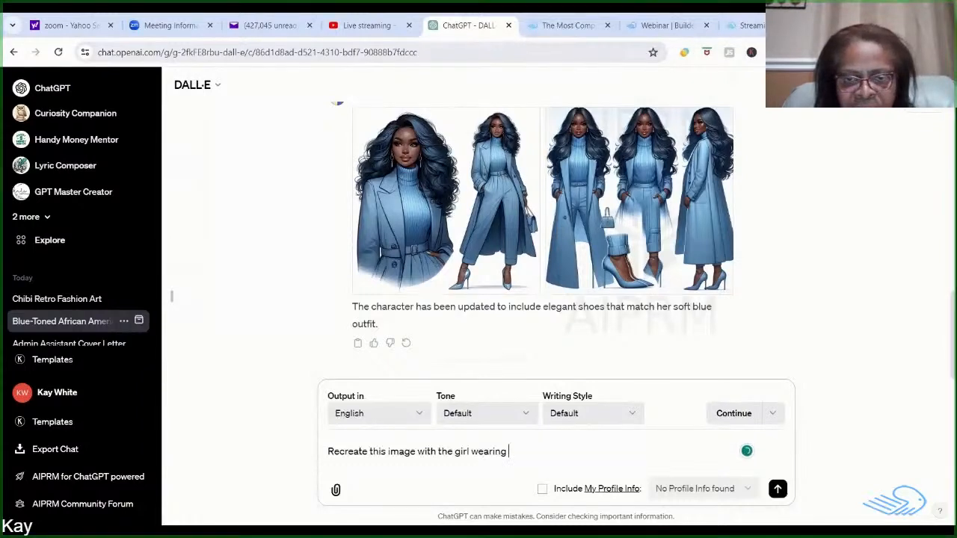
type(" red")
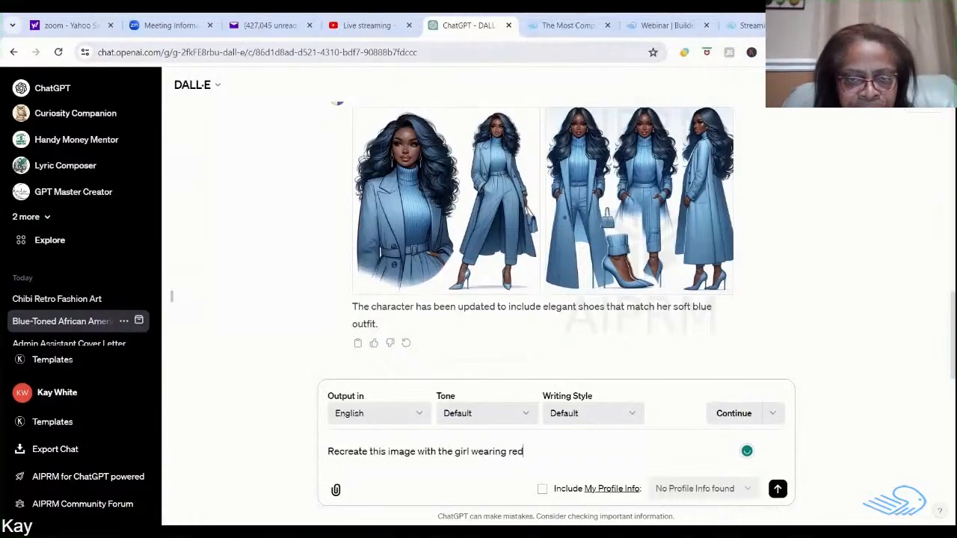
type(".  ")
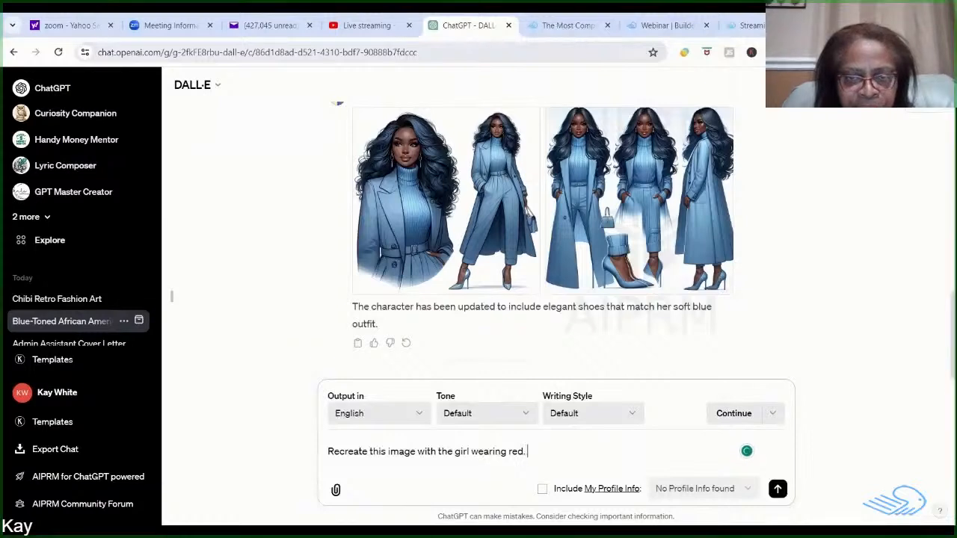
type("Thanks.")
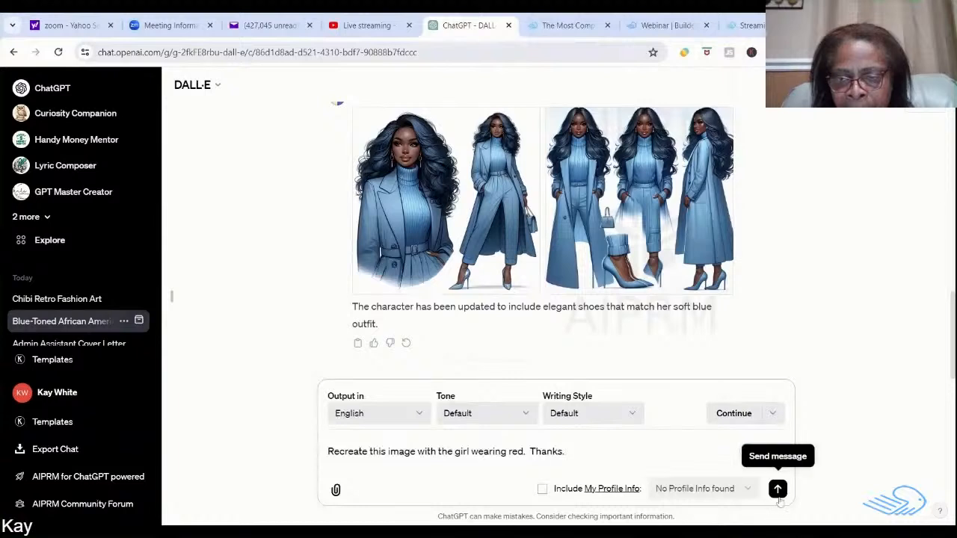
left_click(777, 490)
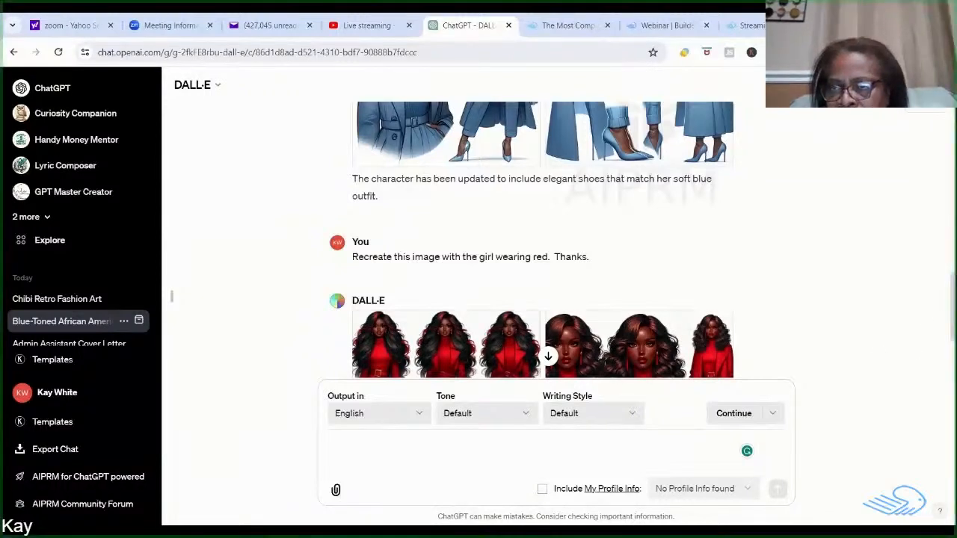
Step: Review the generated red-outfit images and enlarge the one with three full-length figures
scroll(947, 323, "down", 3)
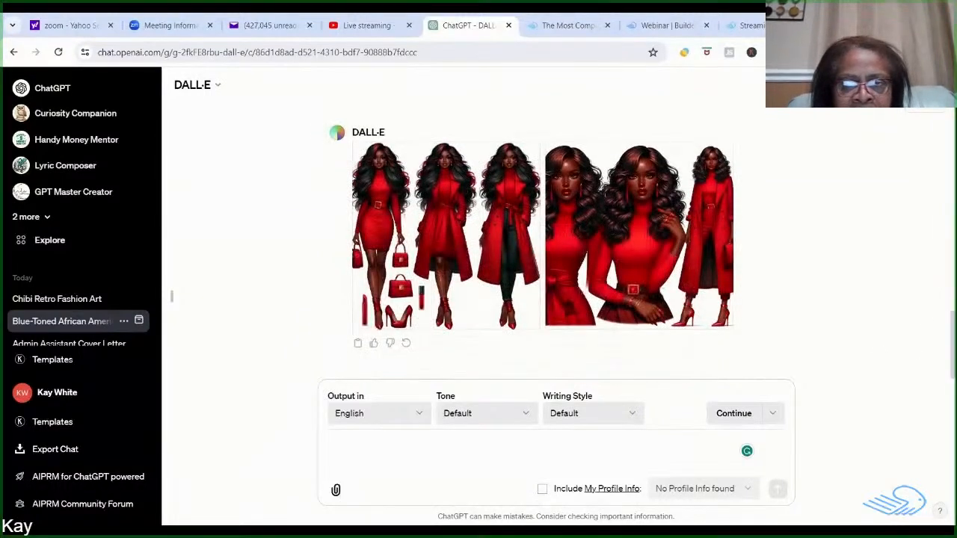
scroll(531, 232, "up", 2)
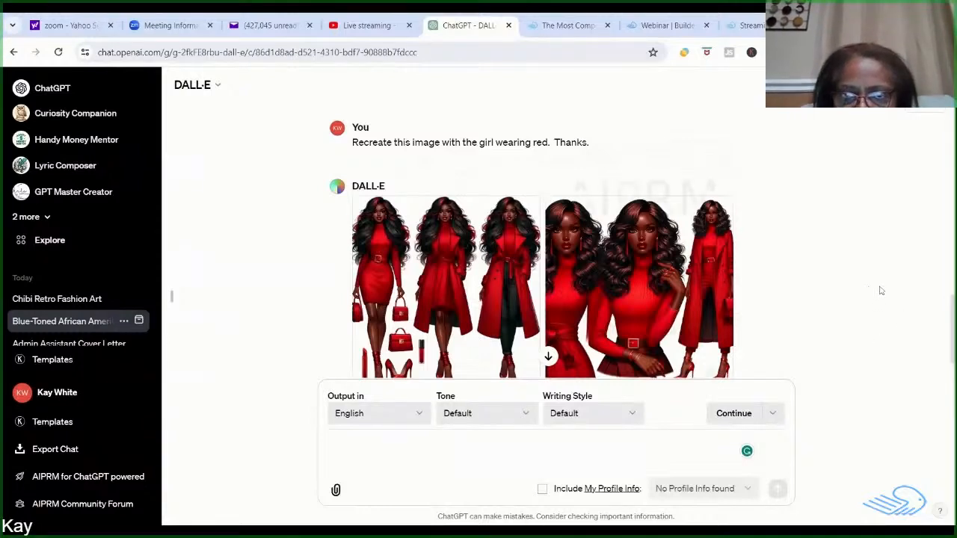
left_click(478, 311)
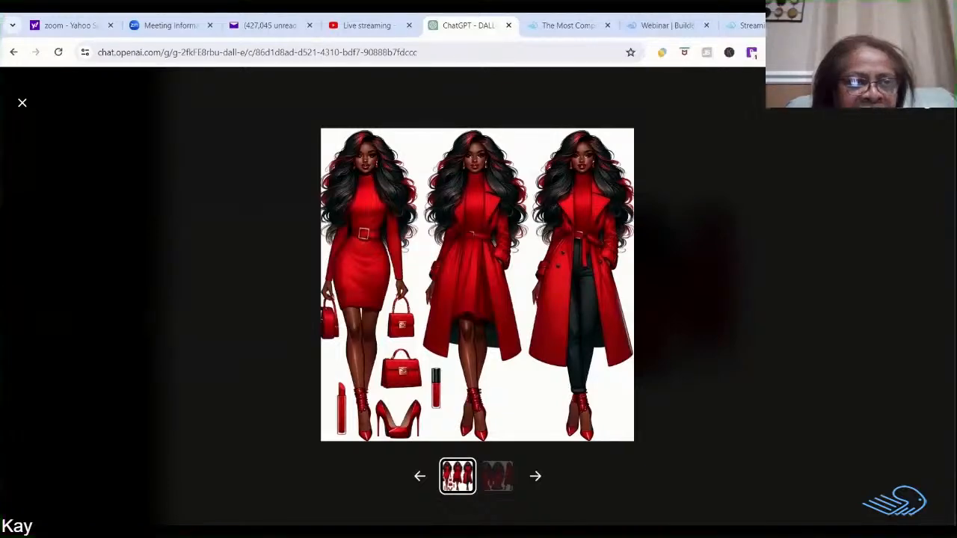
Step: Switch to Canva in a new browser tab and open the recent design "Art for Personal Facebook"
key("ctrl+t")
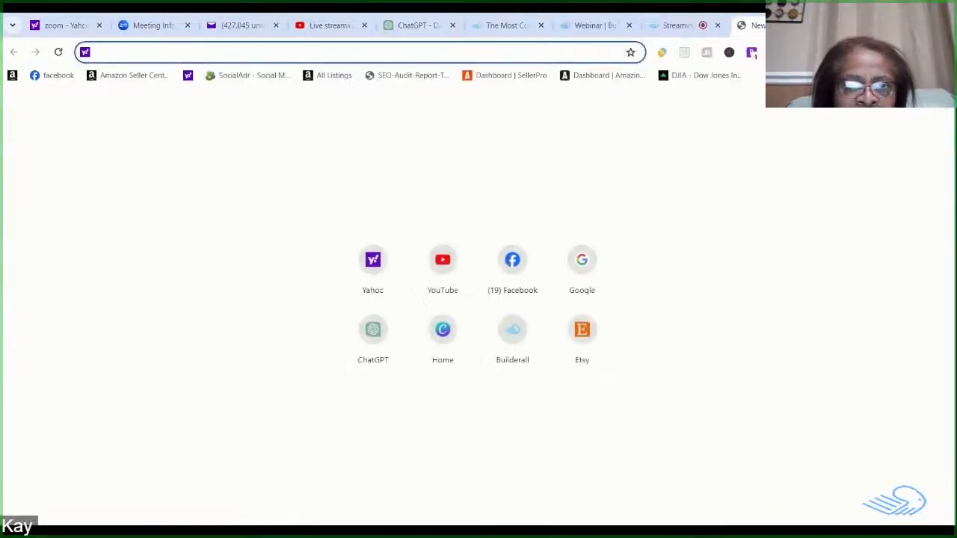
type("can")
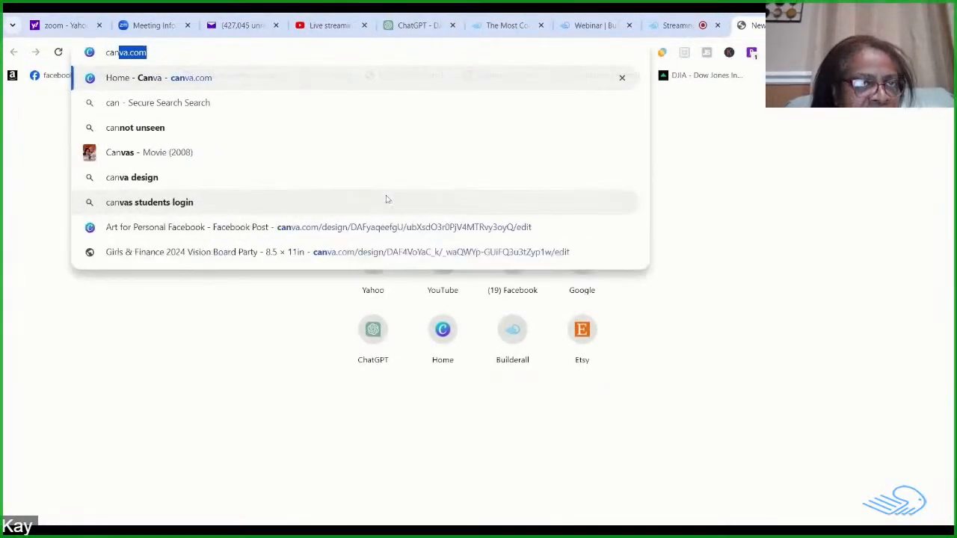
key("Return")
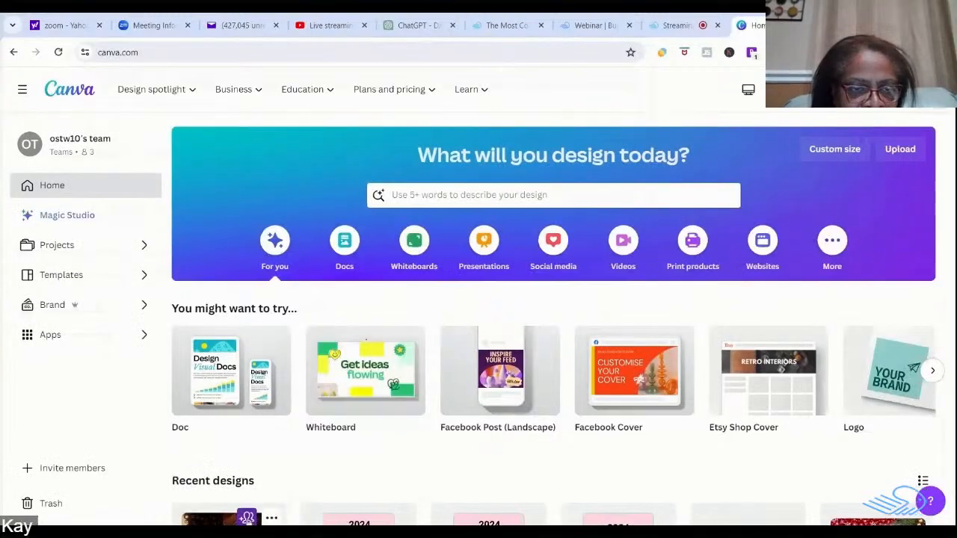
left_click(245, 517)
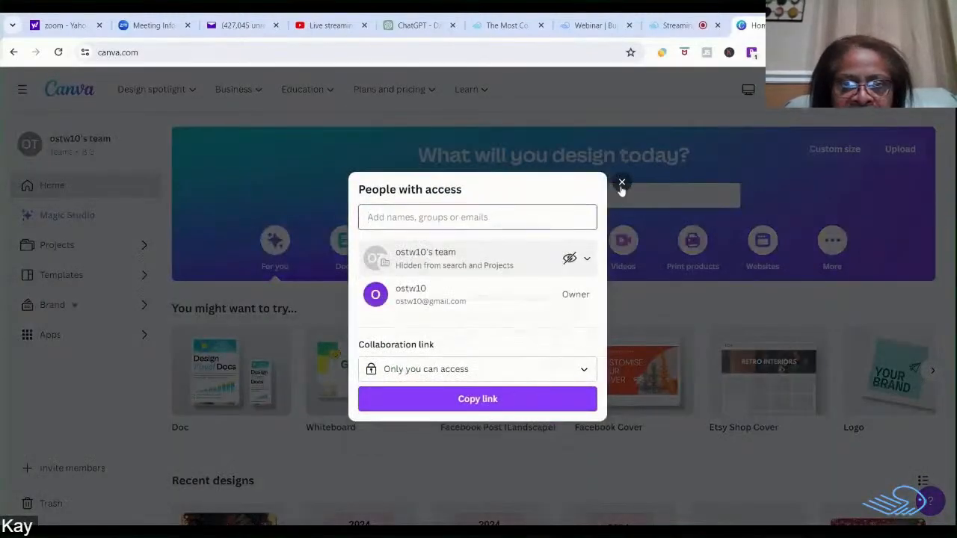
left_click(621, 183)
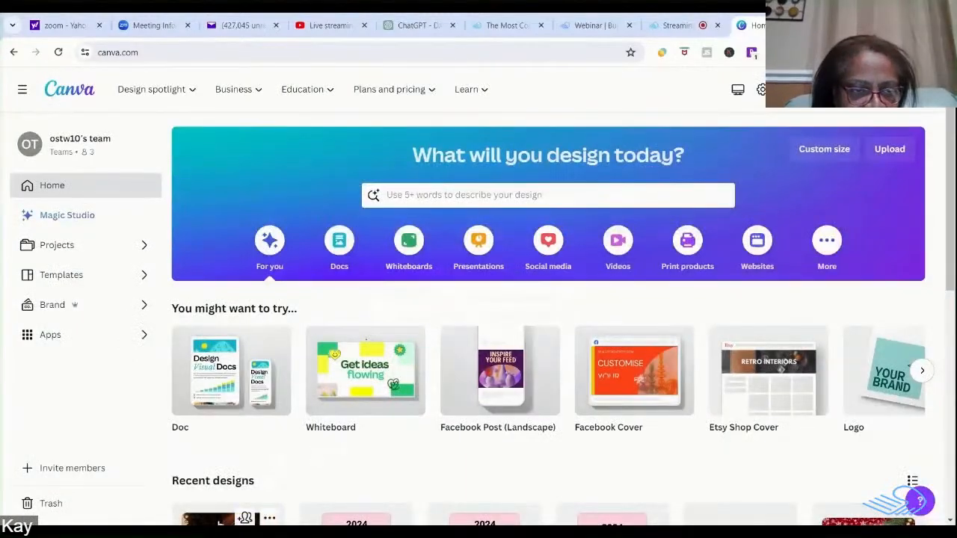
left_click(218, 521)
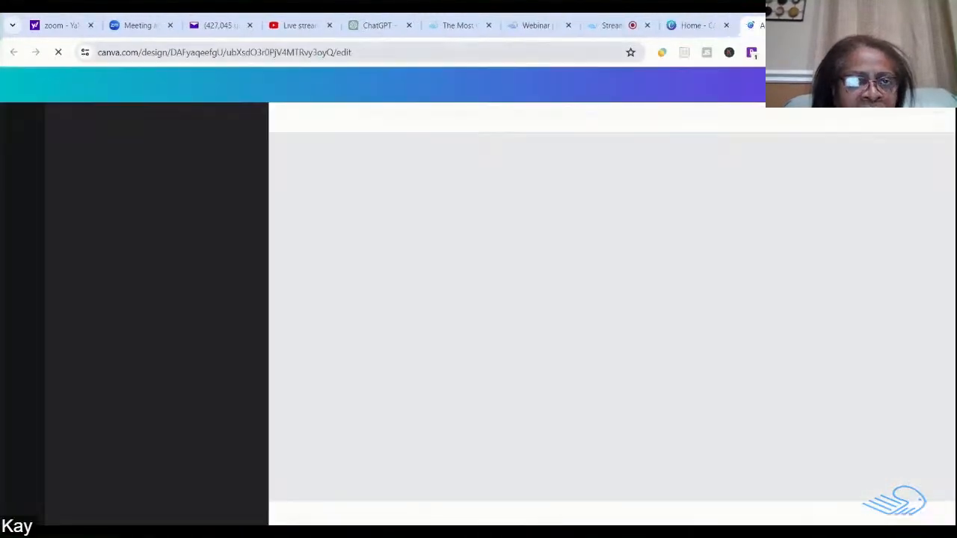
left_click(343, 52)
key("BackSpace")
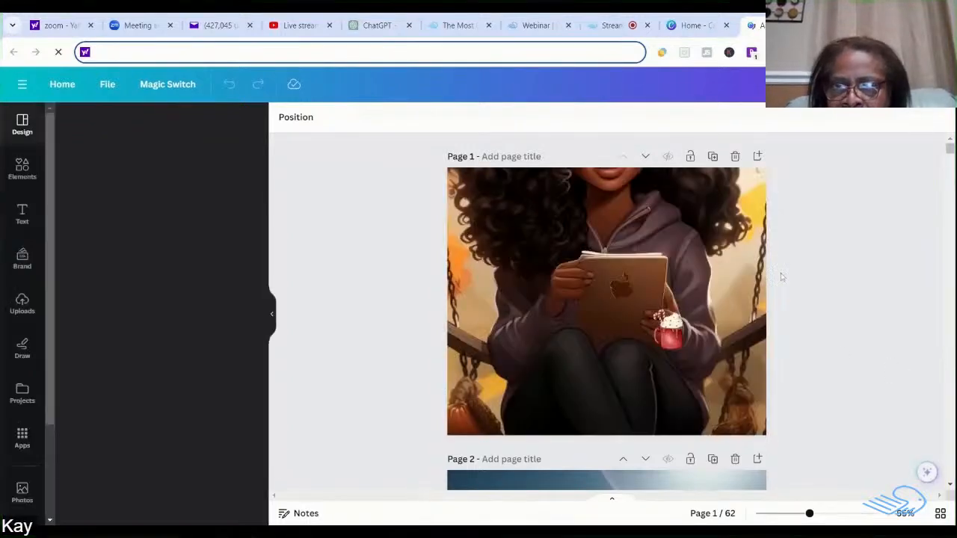
Step: Add a blank page directly after page 1 and review the existing "Trust the Process" page below it
left_click(757, 156)
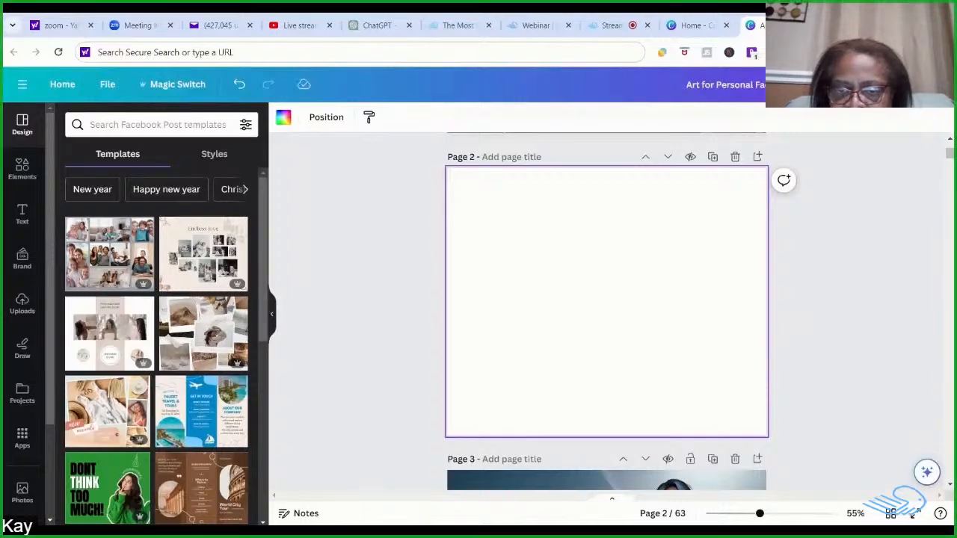
scroll(605, 311, "down", 6)
scroll(606, 311, "up", 2)
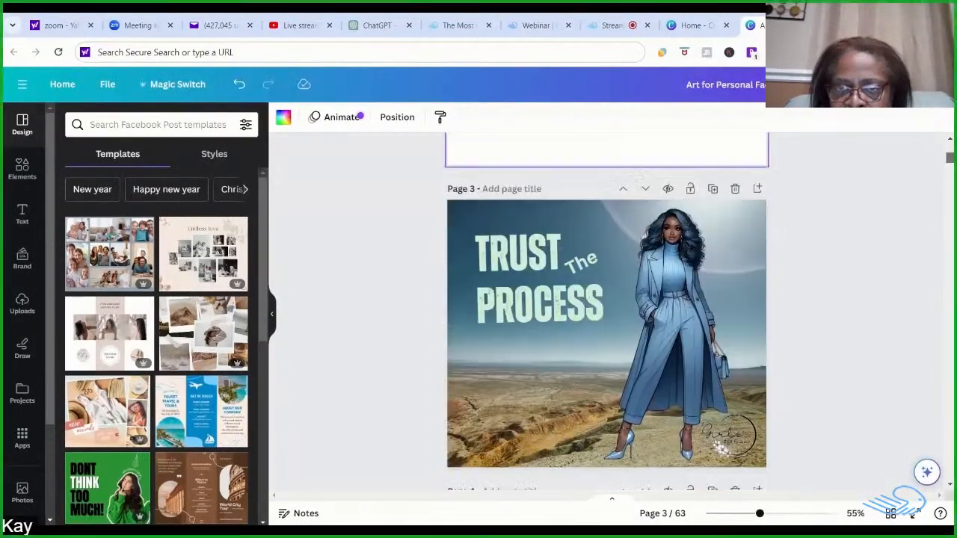
scroll(605, 311, "down", 1)
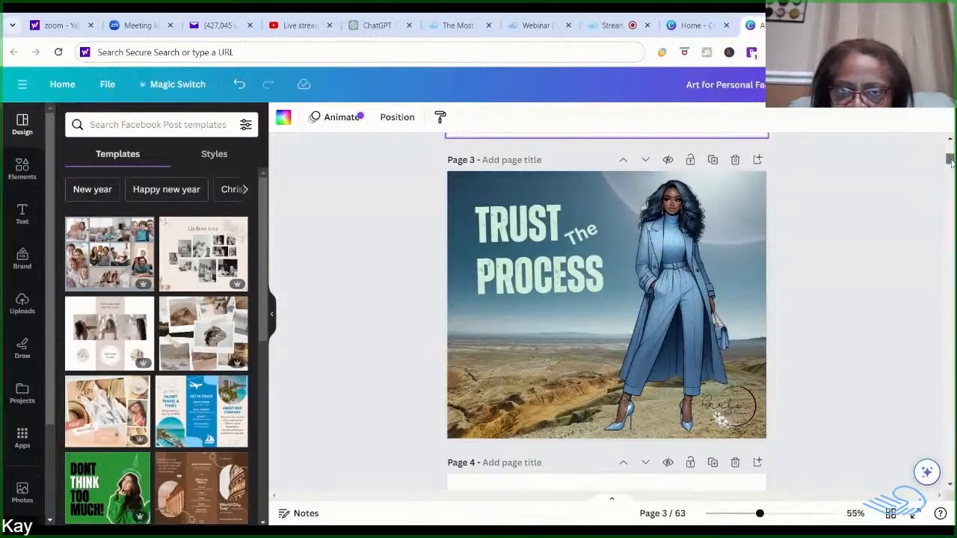
left_click_drag(950, 161, 950, 155)
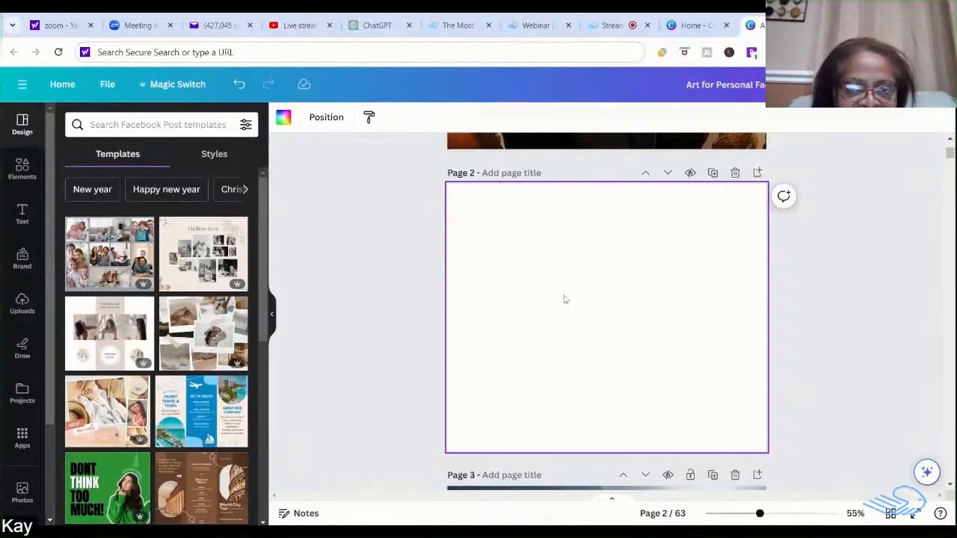
left_click(949, 484)
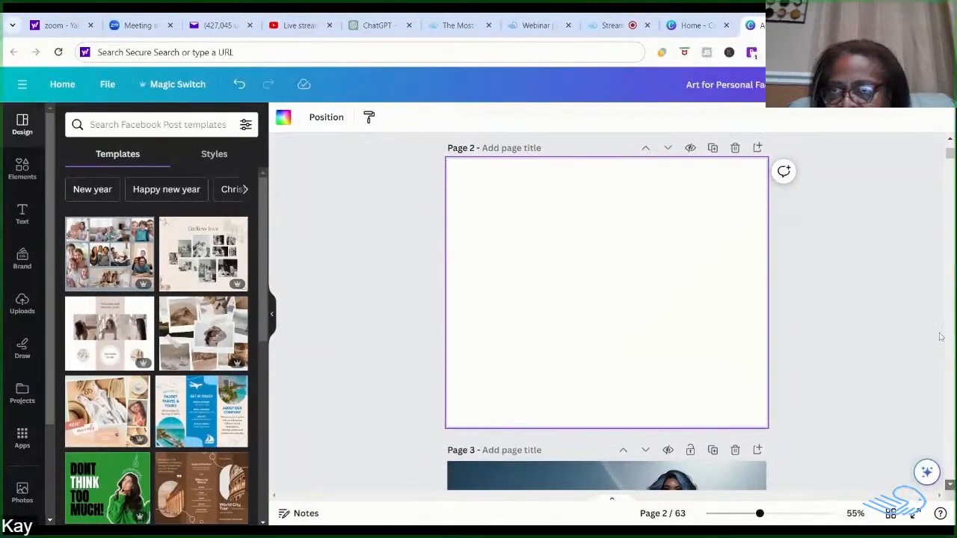
left_click(950, 141)
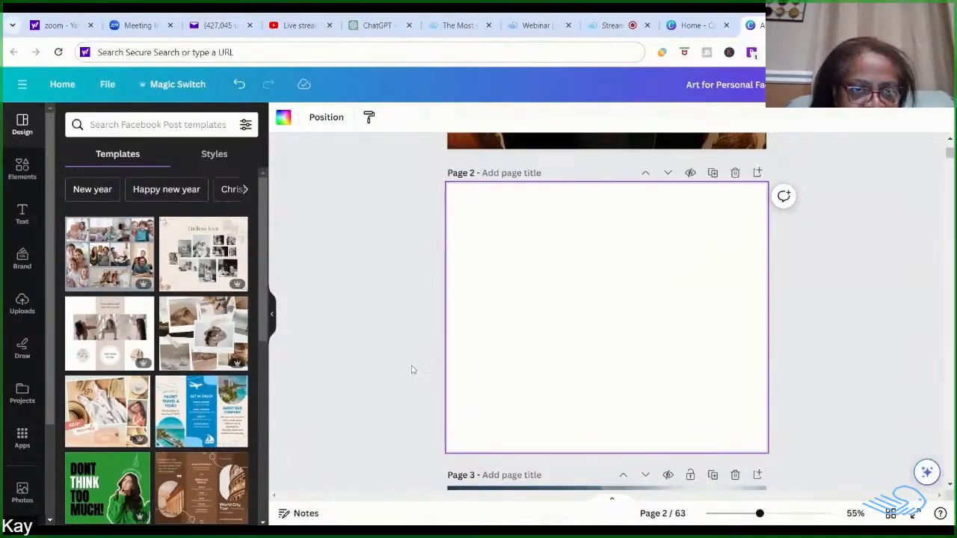
Step: Place the uploaded image of three women in red on blank page 2 and enlarge it to nearly the full page height
left_click(23, 304)
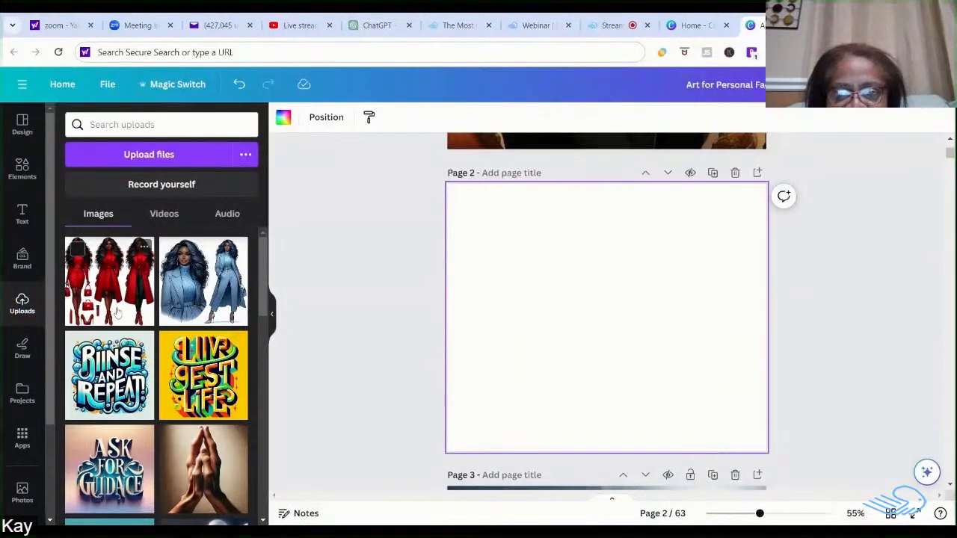
left_click(116, 313)
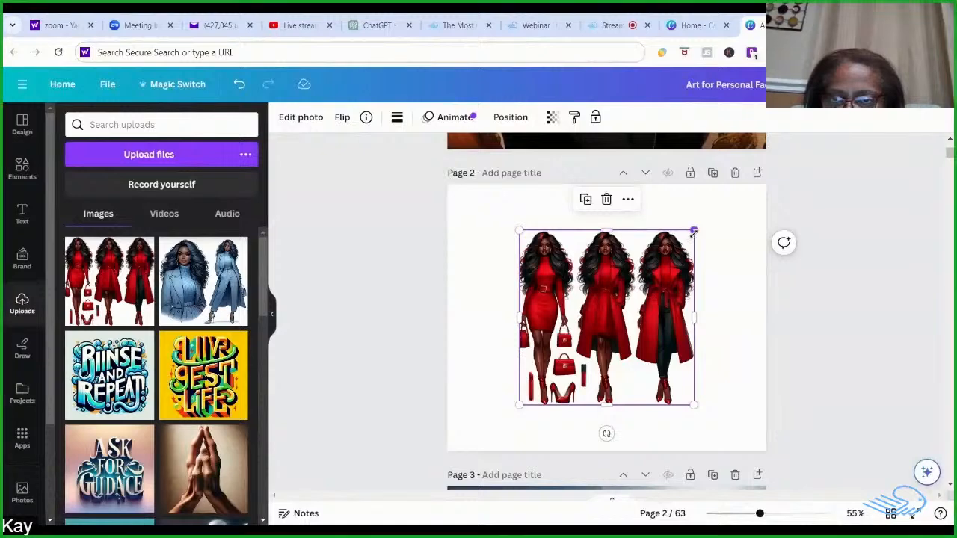
left_click_drag(693, 230, 729, 194)
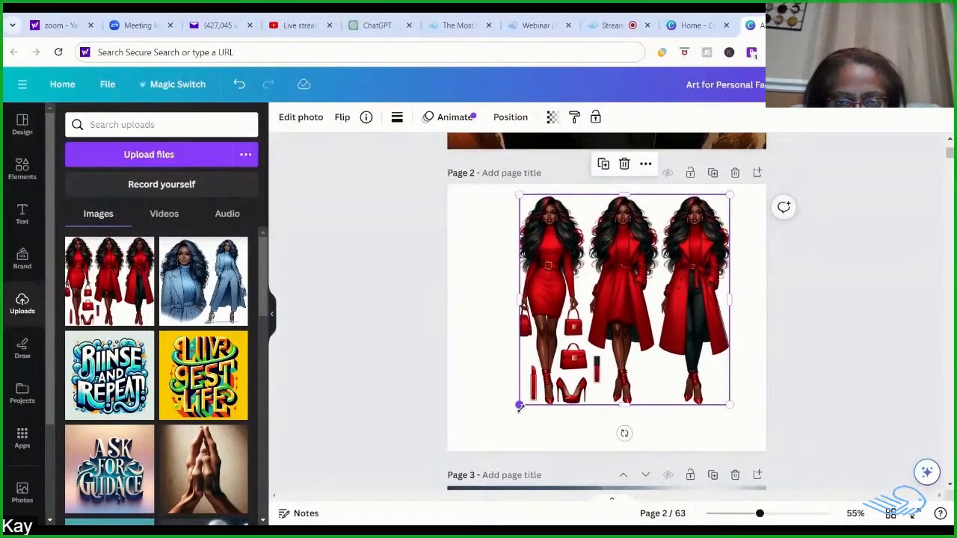
left_click_drag(521, 407, 493, 461)
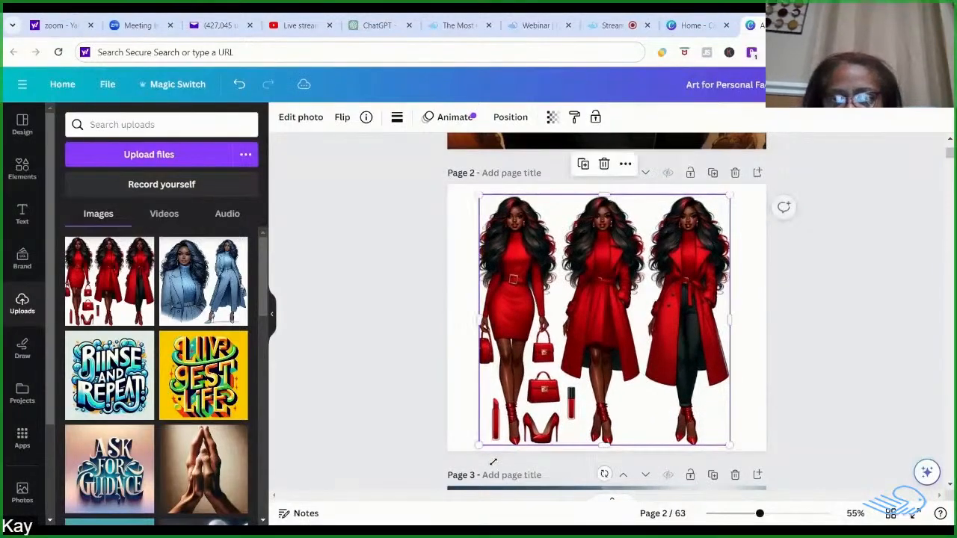
left_click(752, 385)
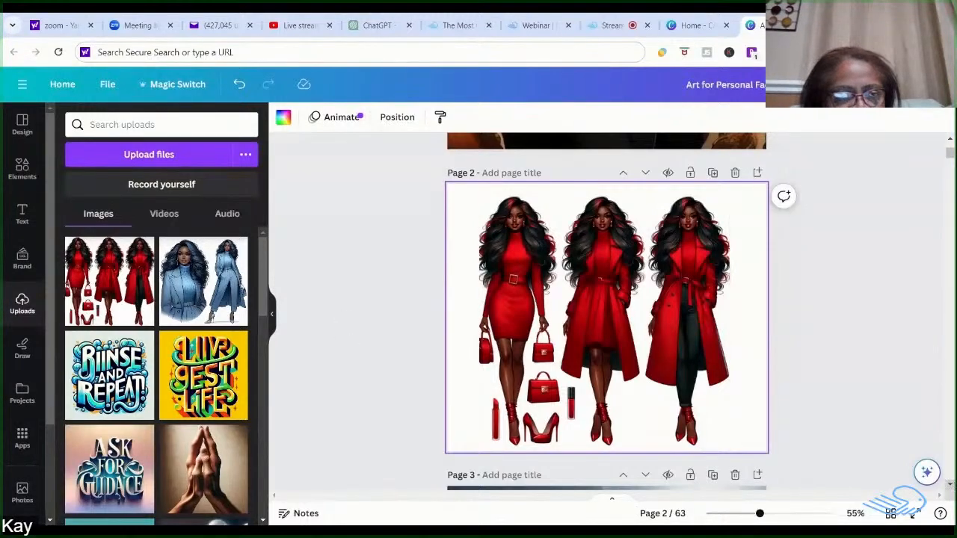
scroll(606, 311, "down", 3)
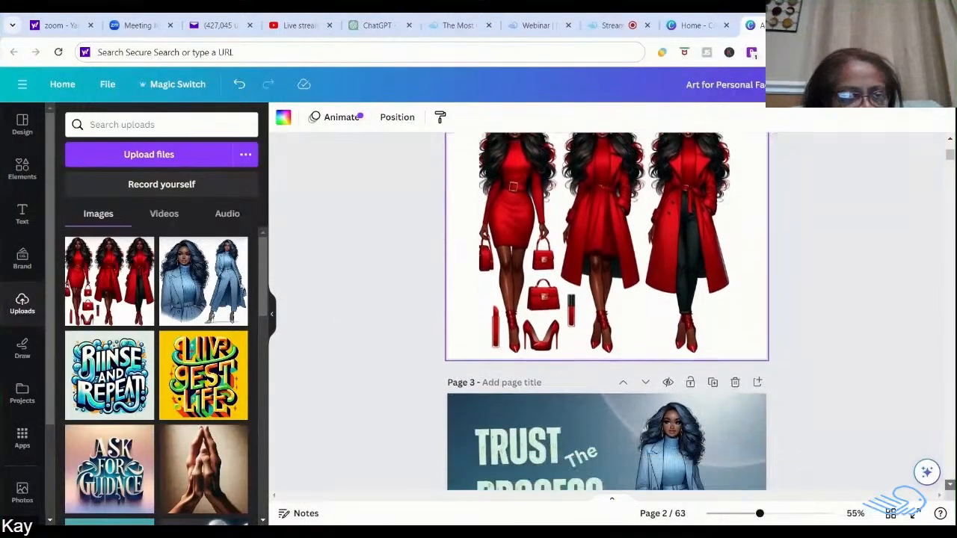
Step: Compare page 2 with the "Trust the Process" page and apply the pale beige landscape background with small trees to page 2
scroll(646, 367, "down", 1)
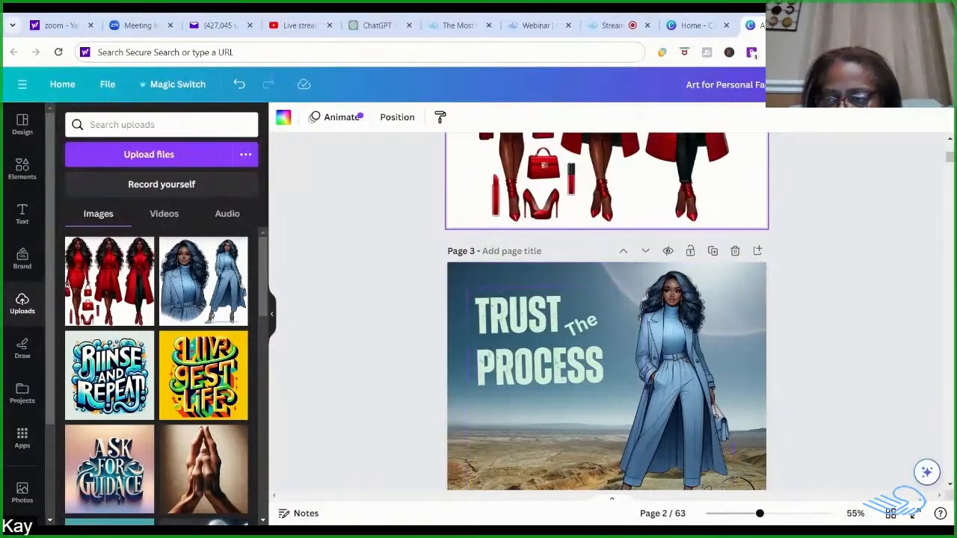
scroll(950, 486, "down", 3)
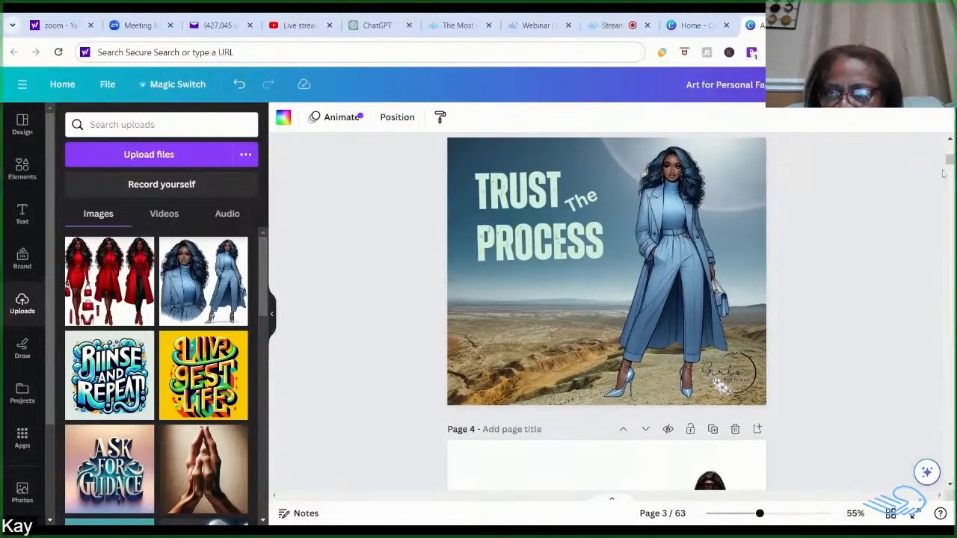
scroll(606, 299, "up", 5)
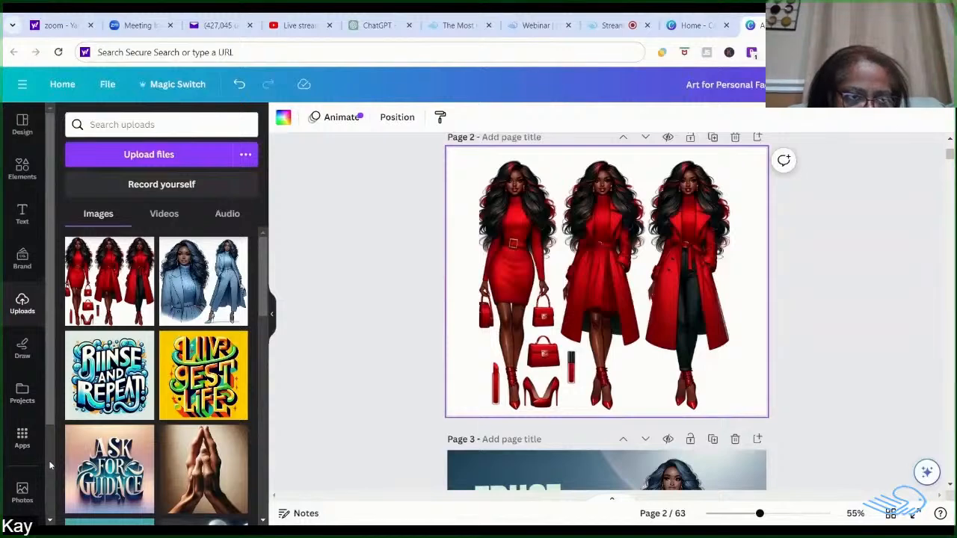
scroll(52, 487, "down", 2)
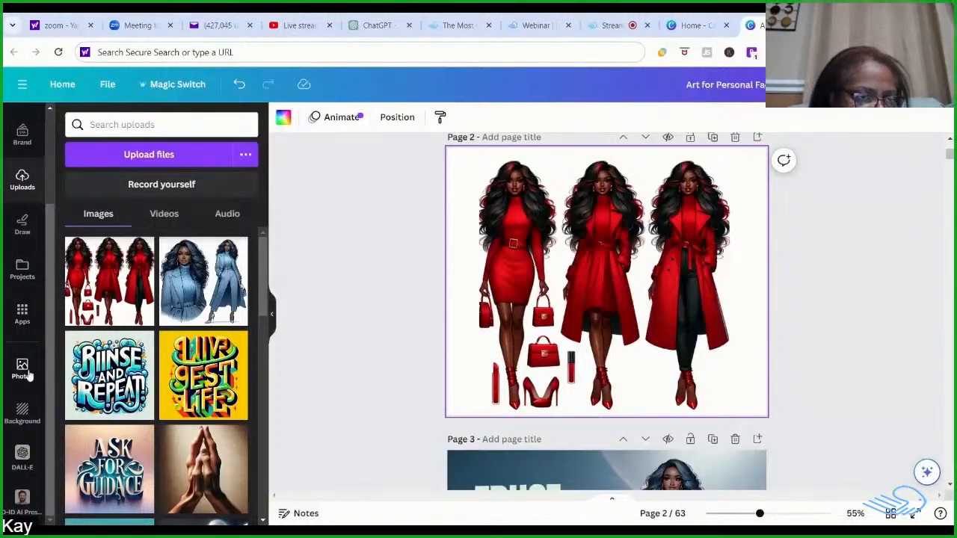
left_click(18, 423)
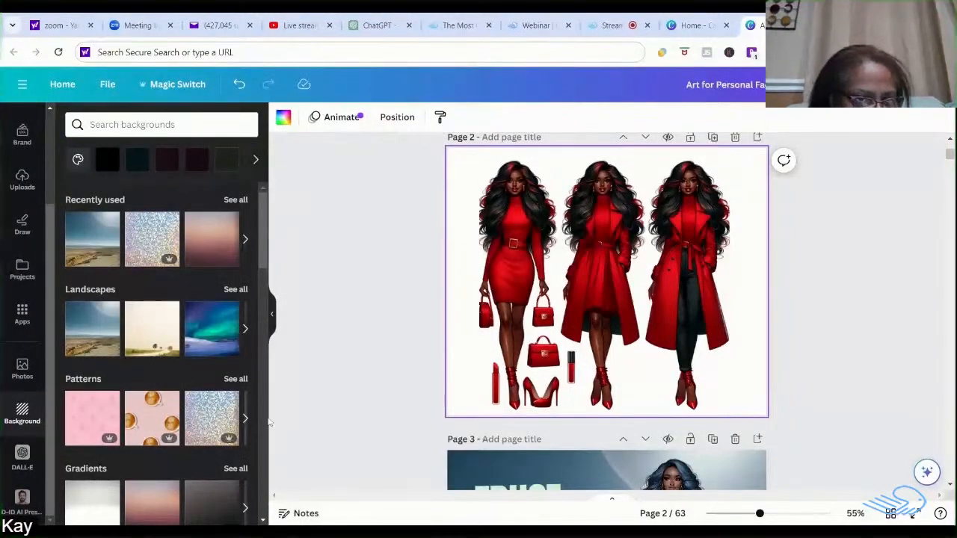
left_click(144, 342)
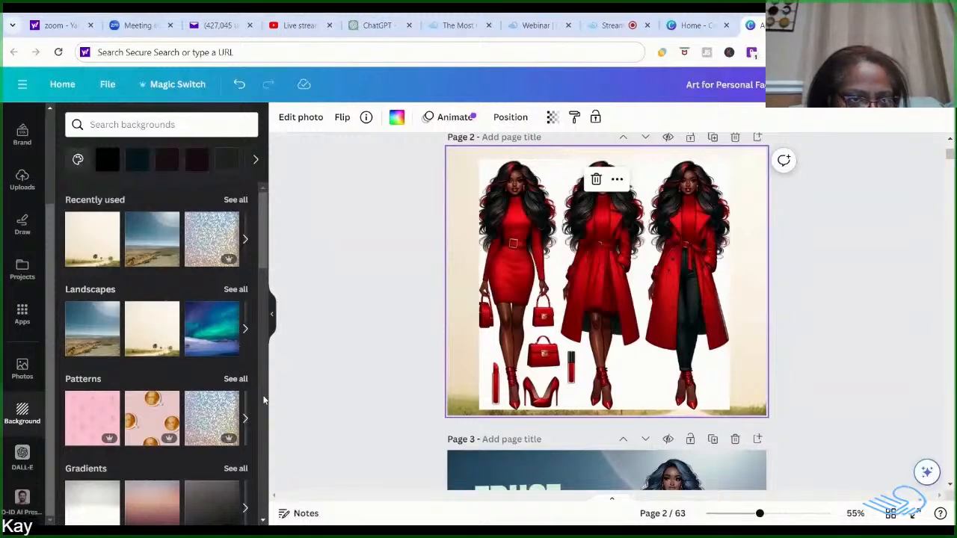
scroll(263, 400, "down", 4)
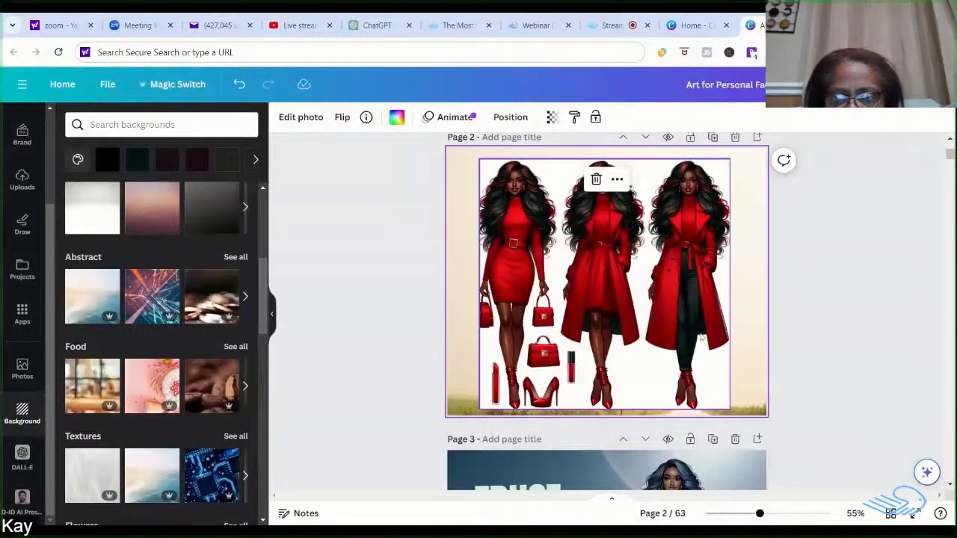
Step: Remove the white background from the image of three women in red on page 2 with BG Remover
left_click(662, 380)
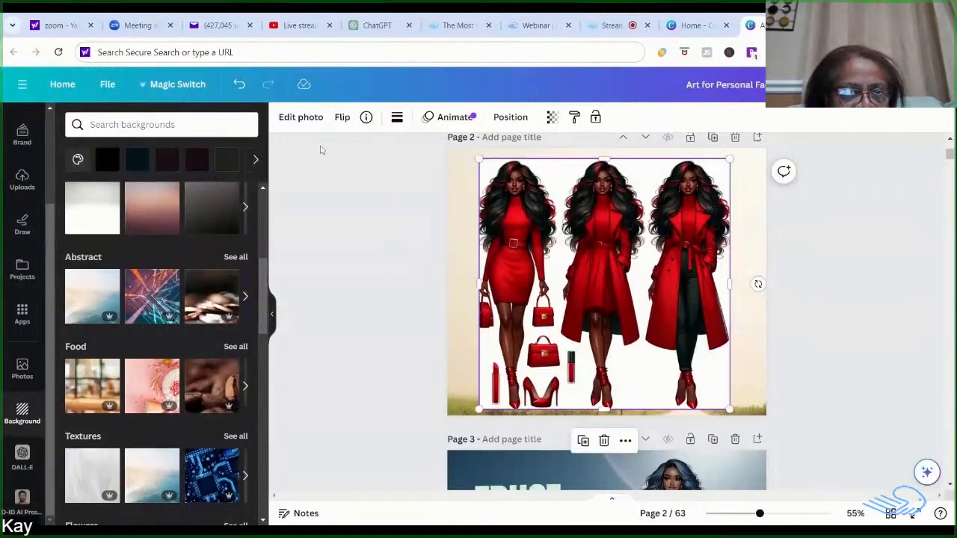
left_click(308, 119)
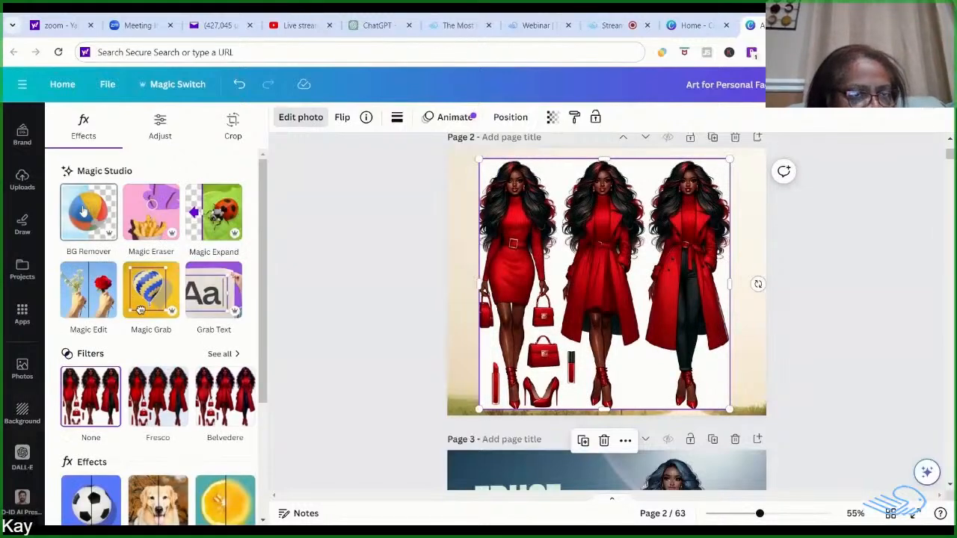
left_click(84, 212)
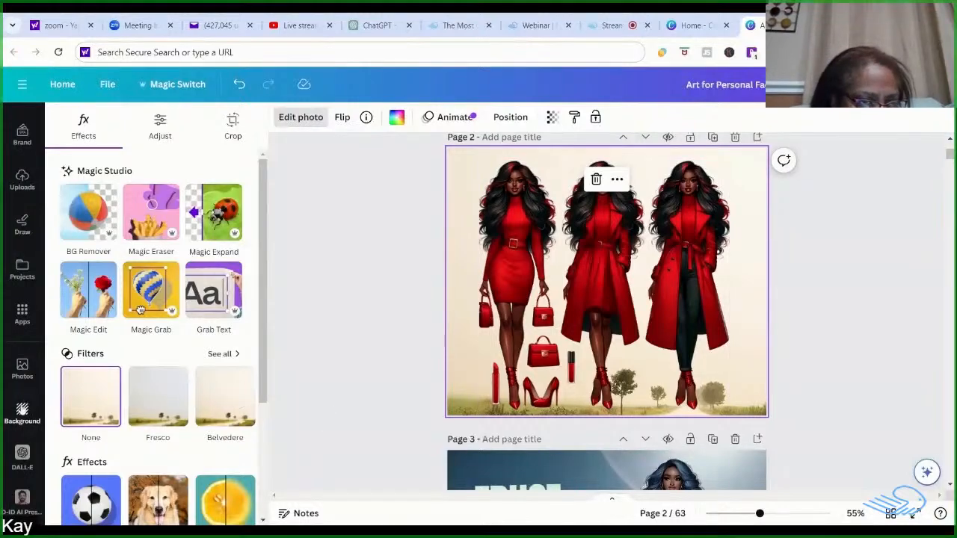
Step: Try the northern-lights landscape as page 2's background, and replace it with the blue-sky desert landscape
left_click(22, 418)
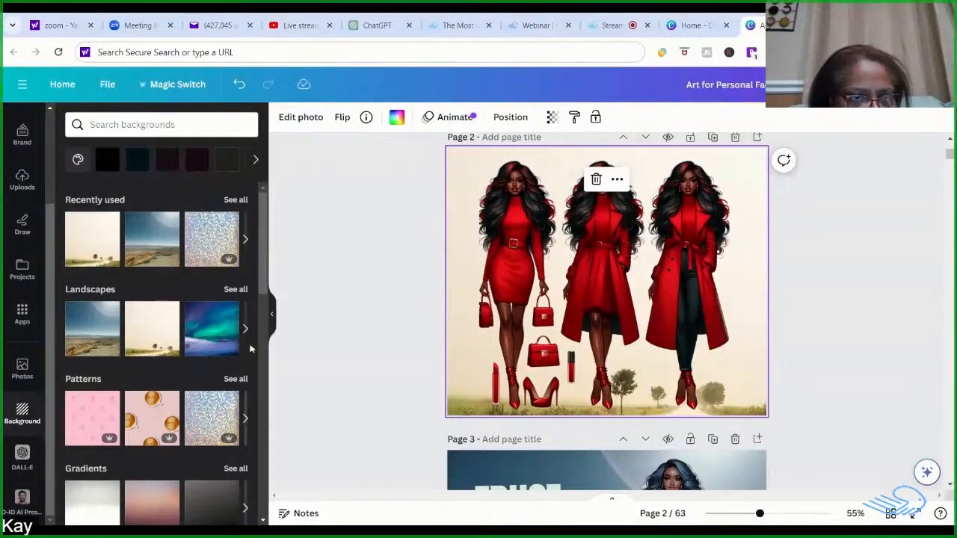
left_click(213, 343)
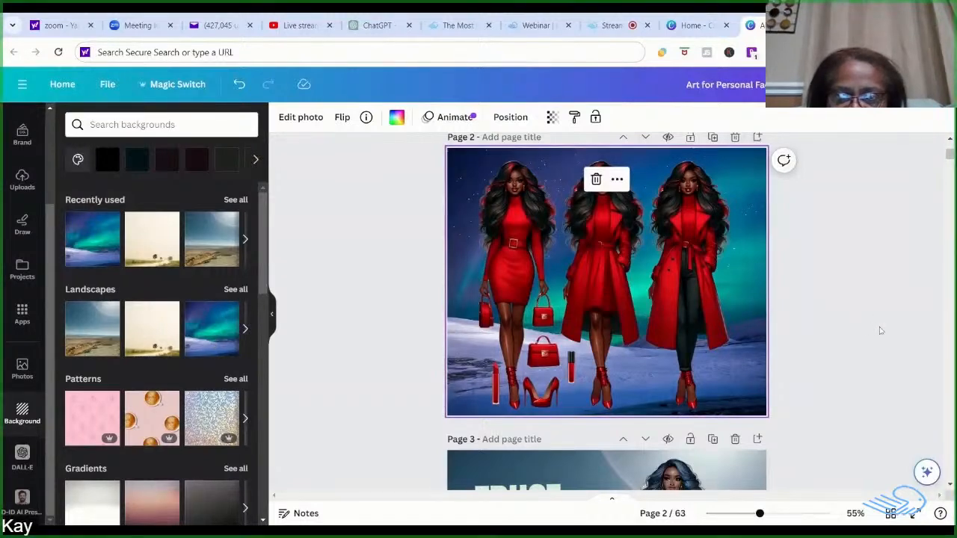
left_click(849, 247)
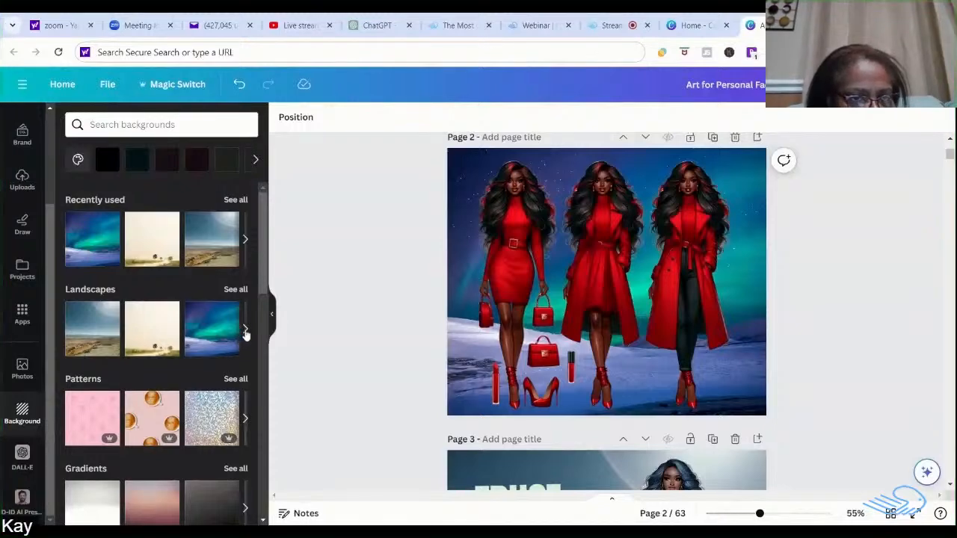
left_click(102, 340)
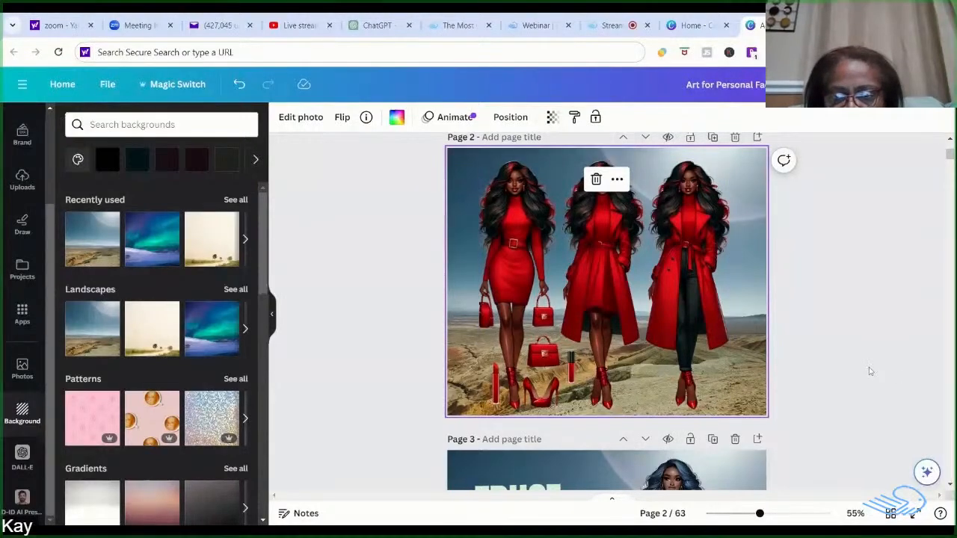
left_click(868, 377)
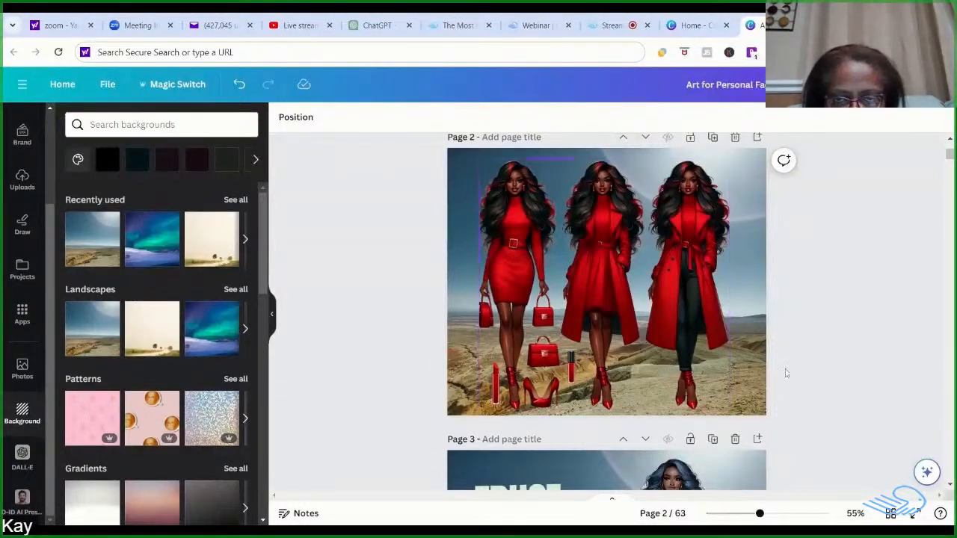
Step: Erase the lip gloss, loose lower handbag and high heels from the women's image using Magic Eraser with brush size 36
left_click(550, 317)
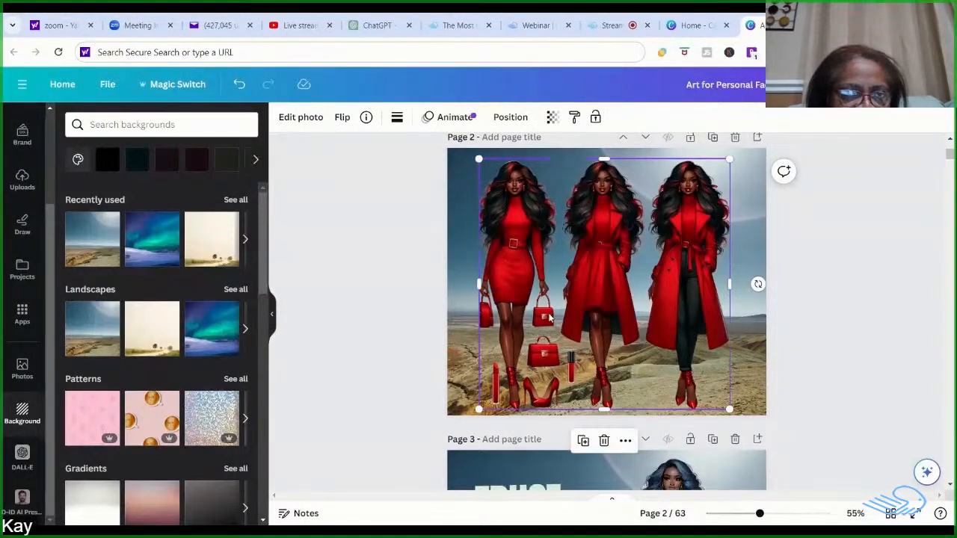
left_click(297, 123)
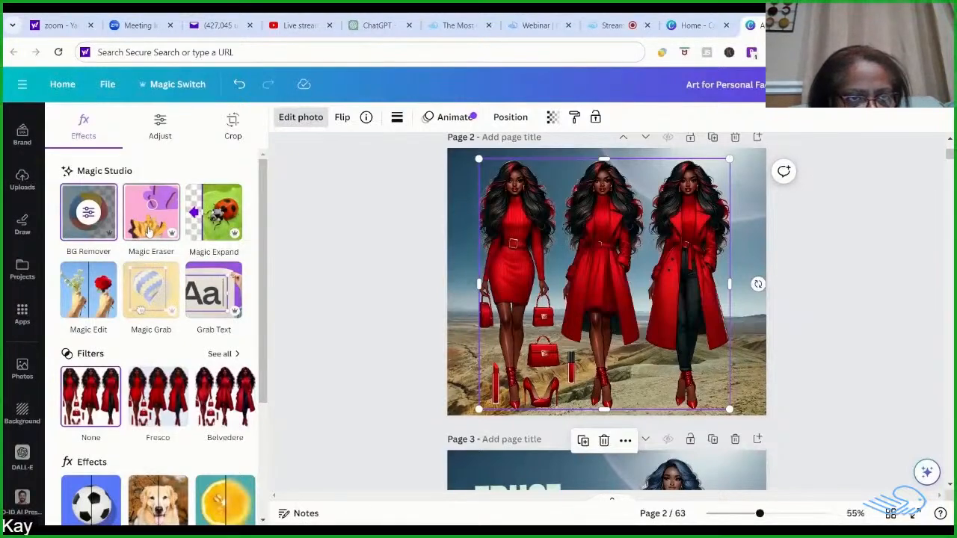
left_click(149, 232)
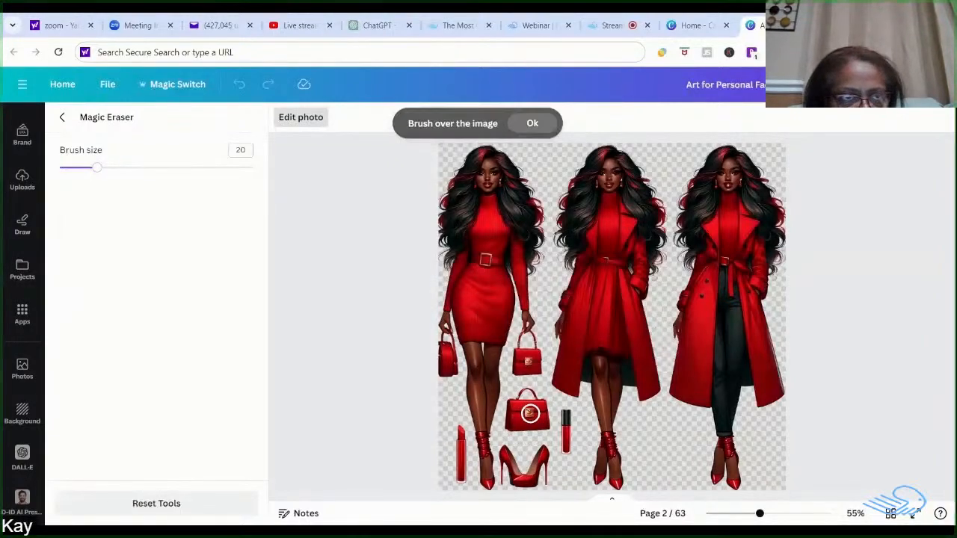
left_click_drag(99, 175, 130, 173)
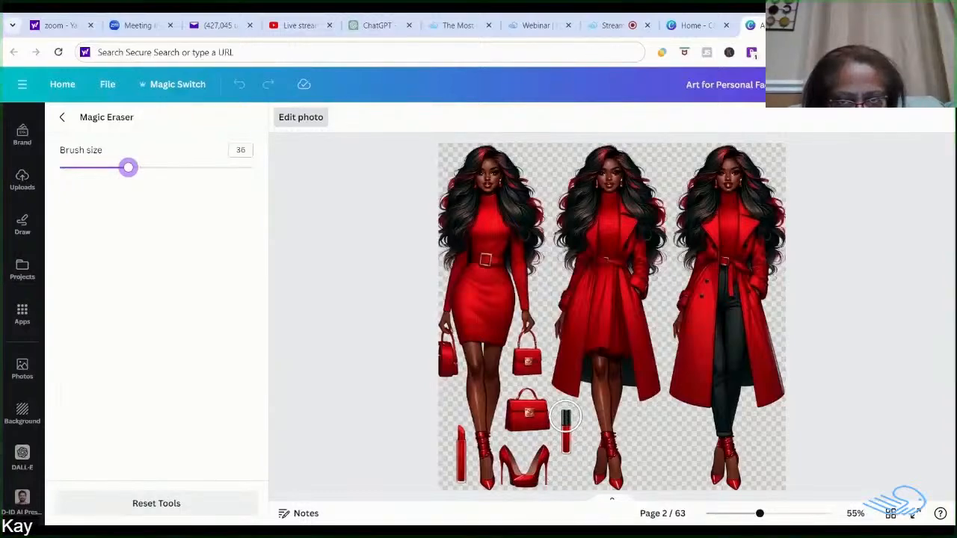
mouse_move(566, 430)
left_mouse_down()
mouse_move(563, 416)
mouse_move(521, 402)
mouse_move(513, 442)
mouse_move(521, 471)
mouse_move(559, 465)
mouse_move(566, 427)
mouse_move(562, 471)
mouse_move(548, 470)
mouse_move(532, 408)
mouse_move(522, 402)
mouse_move(514, 412)
mouse_move(513, 470)
mouse_move(542, 467)
left_mouse_up()
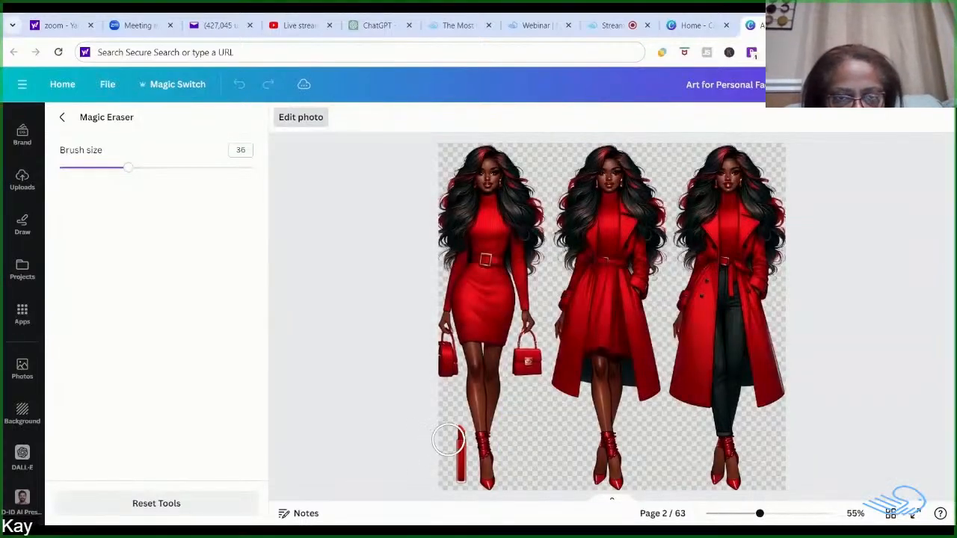
Step: Set the Magic Eraser brush size to 20, erase the lipstick beside the first woman, and return to the page
left_click_drag(128, 172, 97, 173)
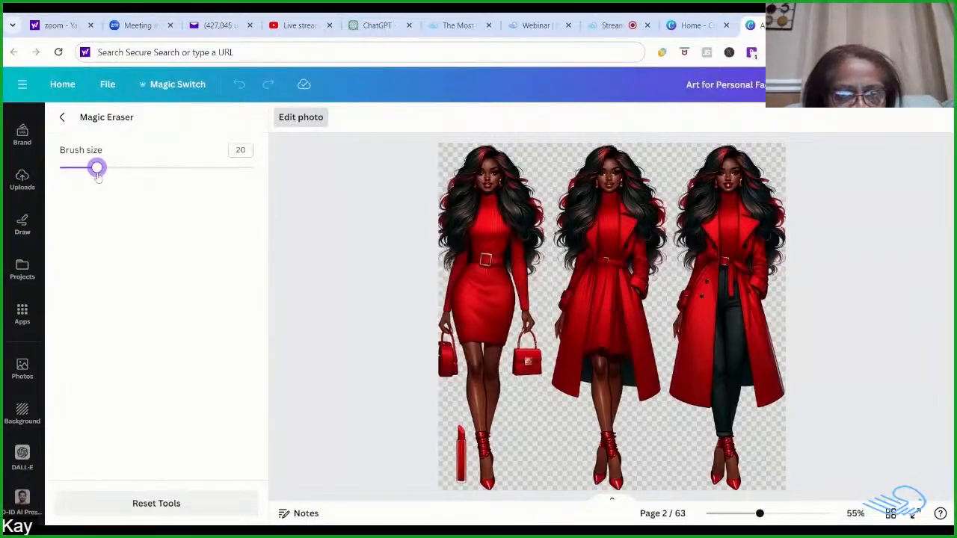
left_click(457, 427)
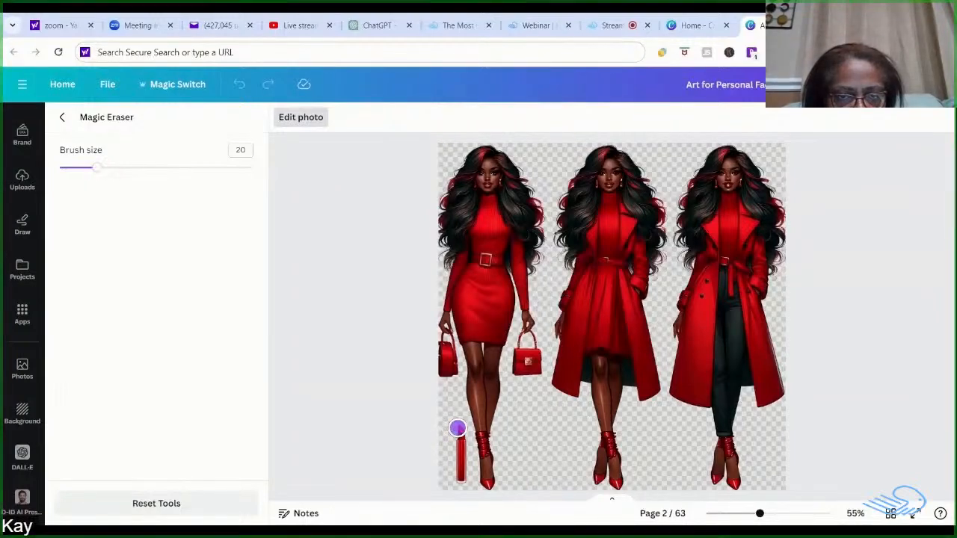
mouse_move(457, 427)
left_mouse_down()
mouse_move(462, 478)
mouse_move(460, 430)
left_mouse_up()
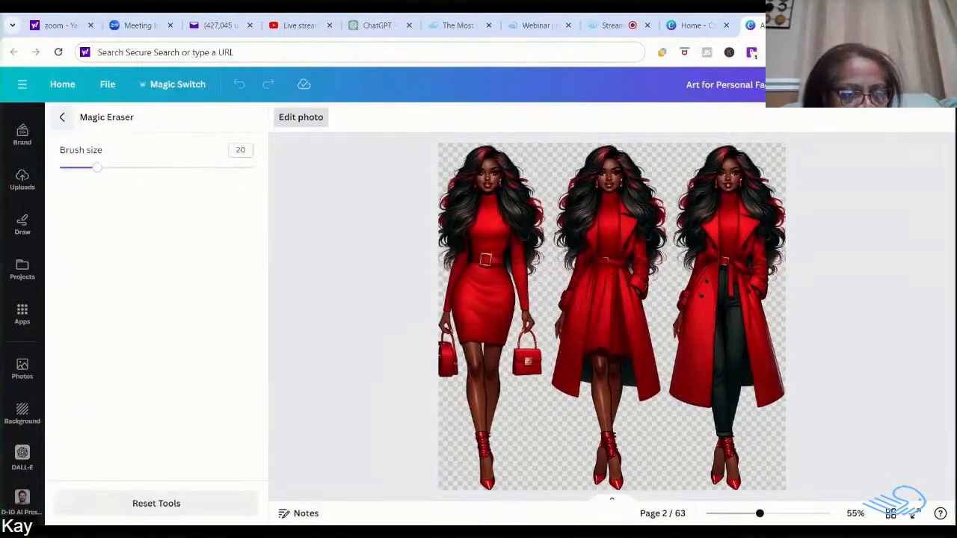
left_click(62, 118)
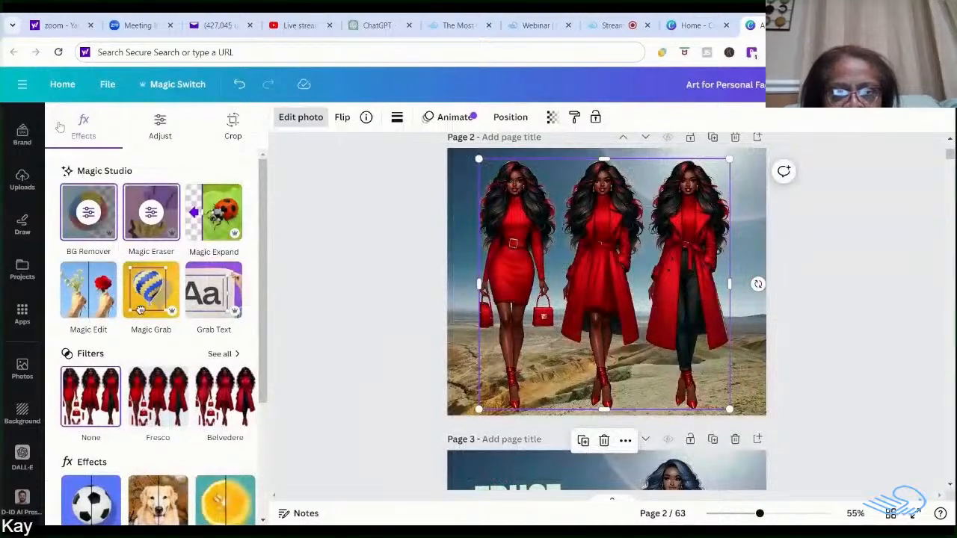
left_click(754, 380)
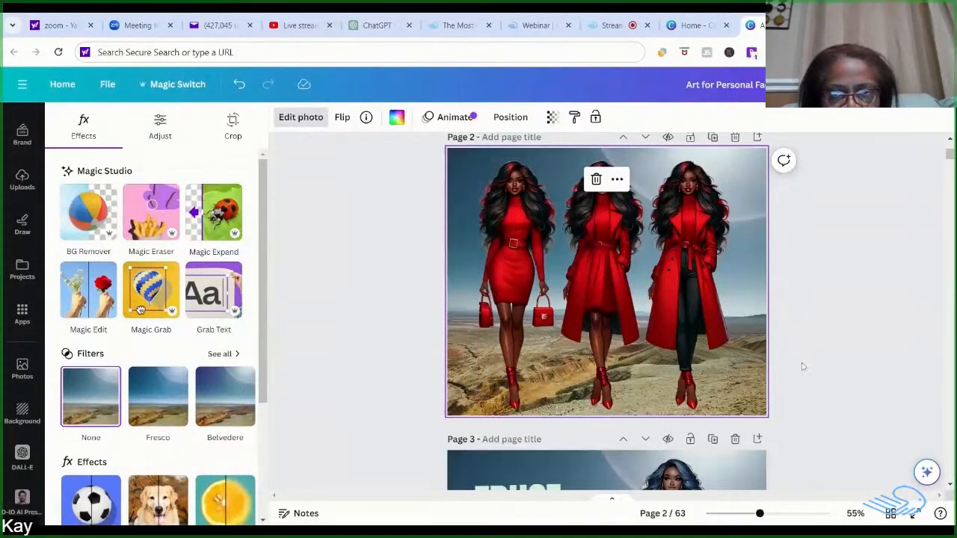
left_click(820, 312)
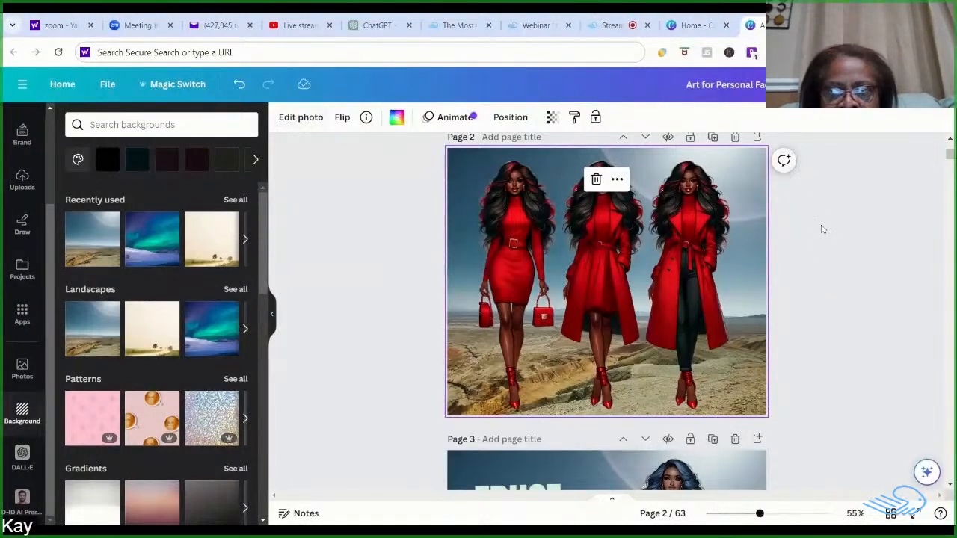
Step: Nudge the image of the three women slightly right and down over the desert background on page 2
left_click(822, 230)
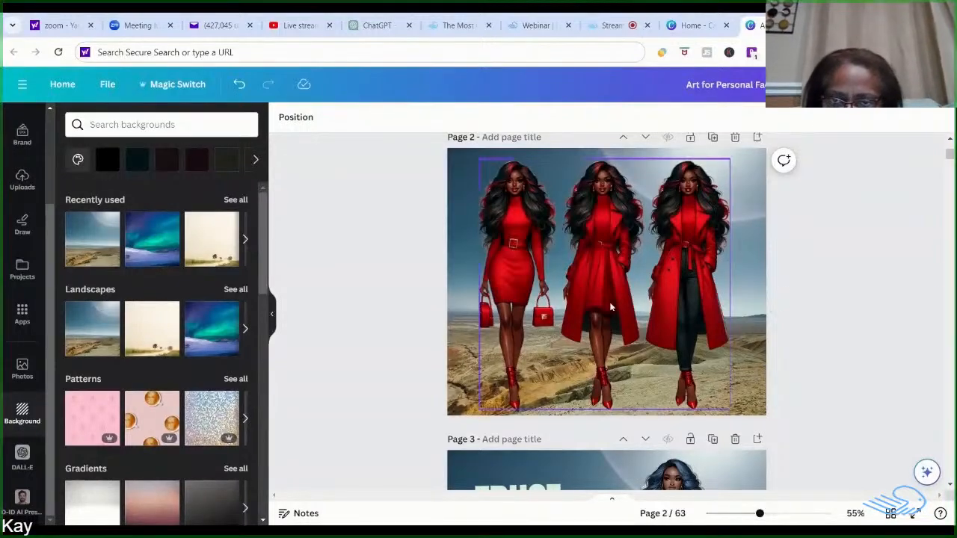
left_click_drag(621, 314, 623, 310)
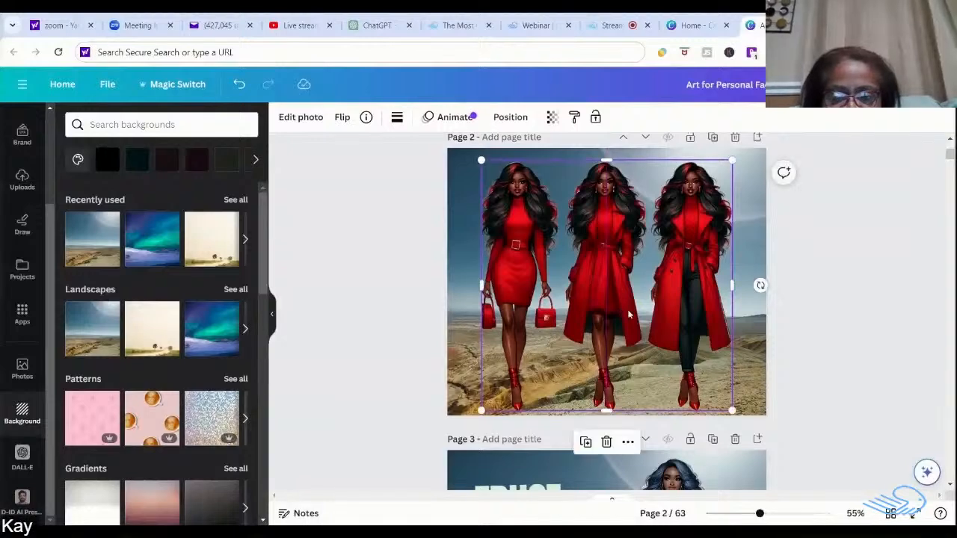
left_click(858, 303)
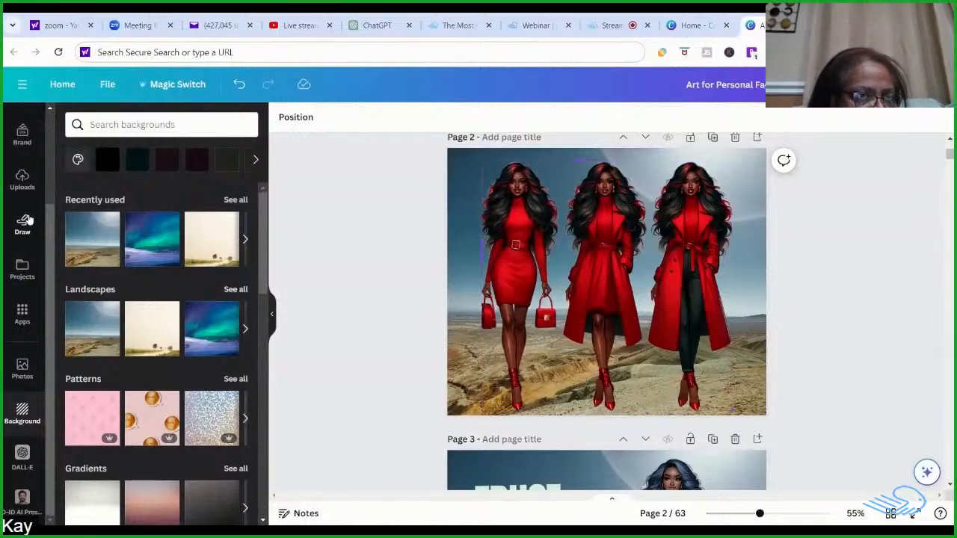
left_click(132, 125)
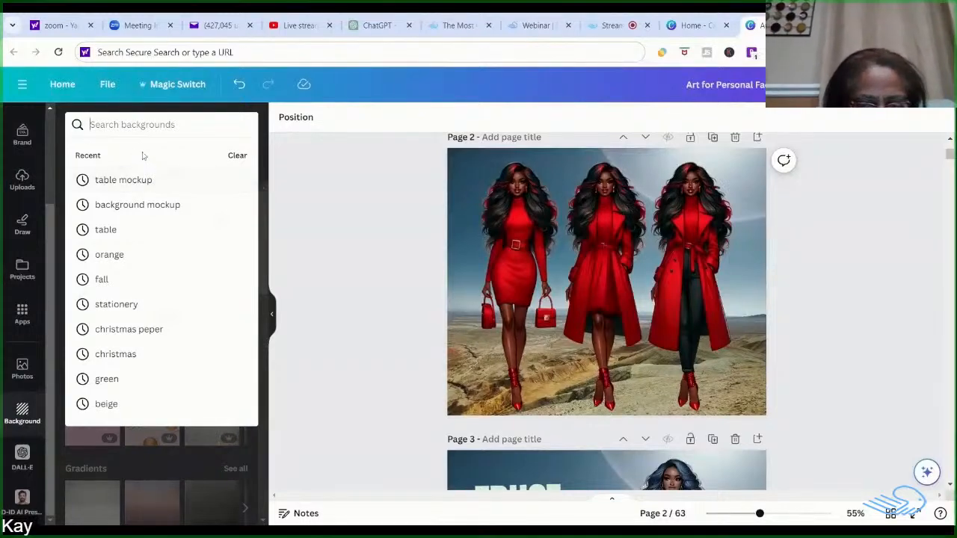
type("ta")
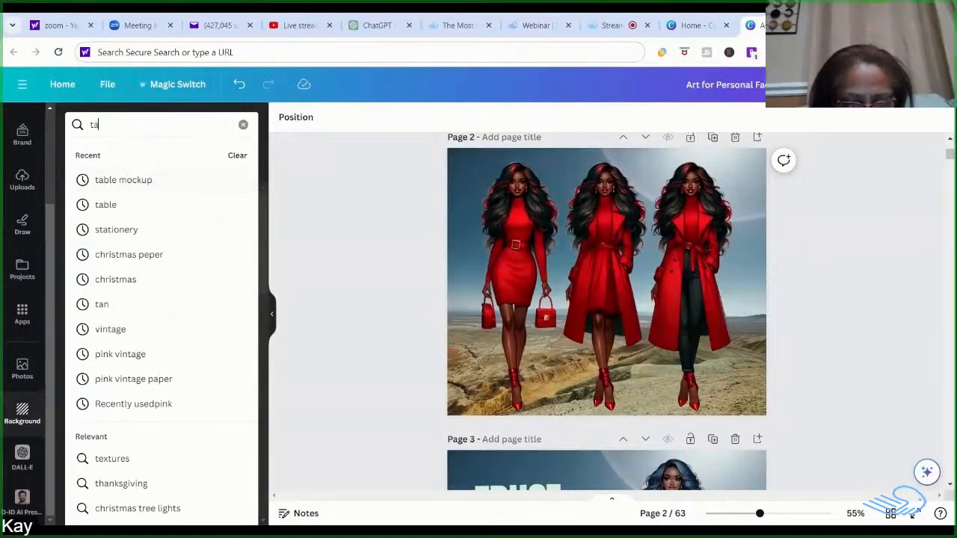
type("pe")
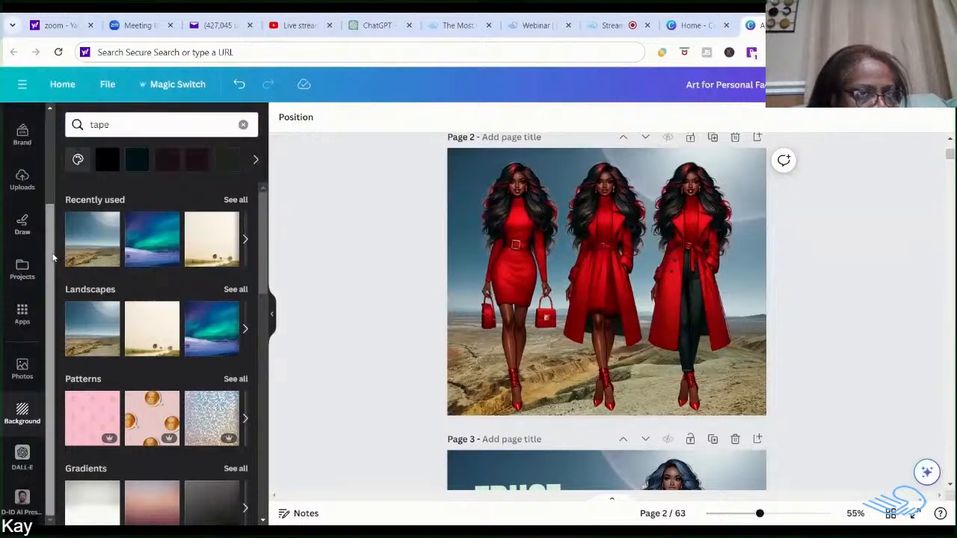
left_click_drag(53, 258, 54, 138)
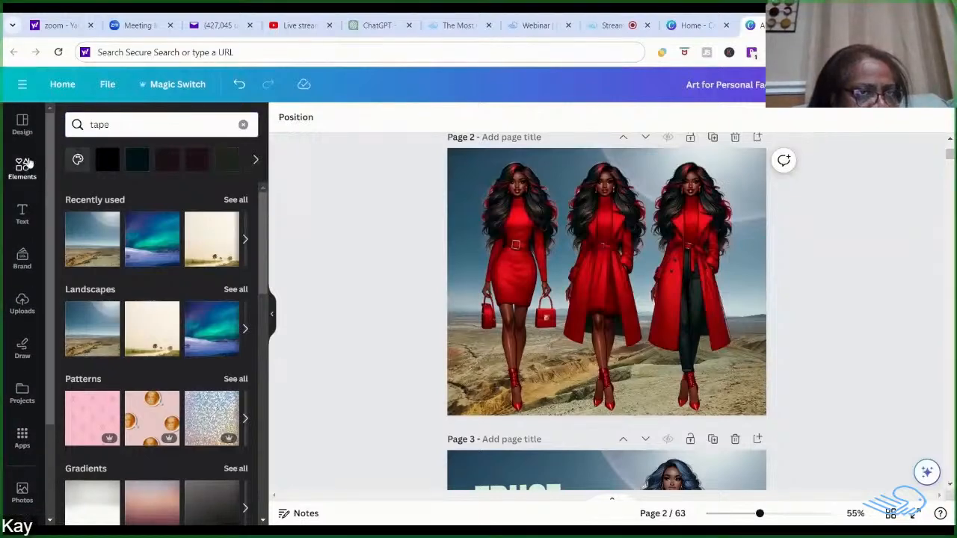
left_click(24, 168)
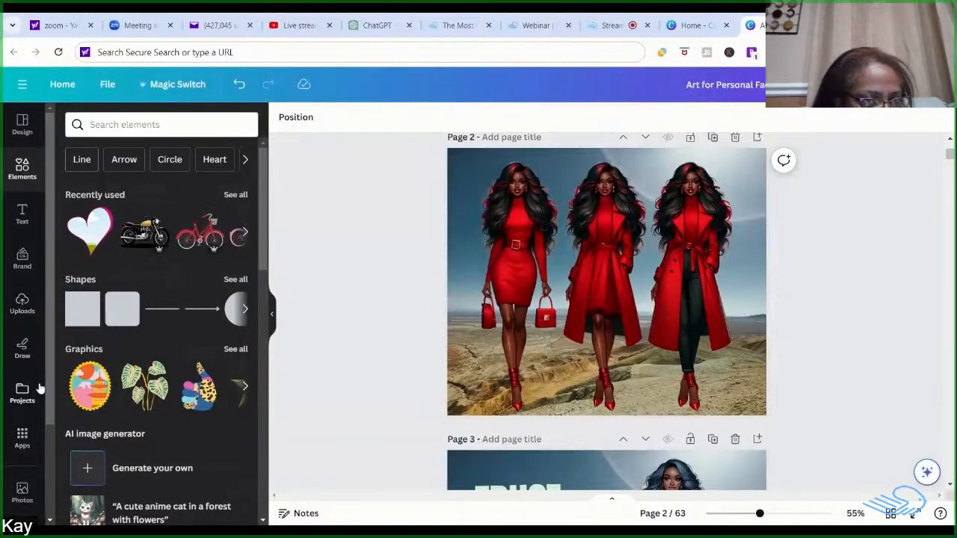
left_click_drag(52, 390, 51, 491)
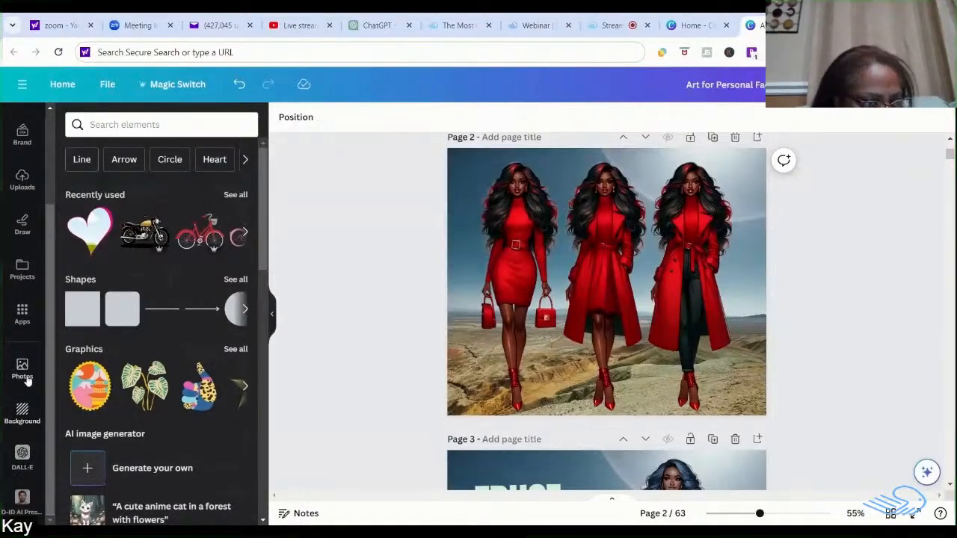
left_click(22, 417)
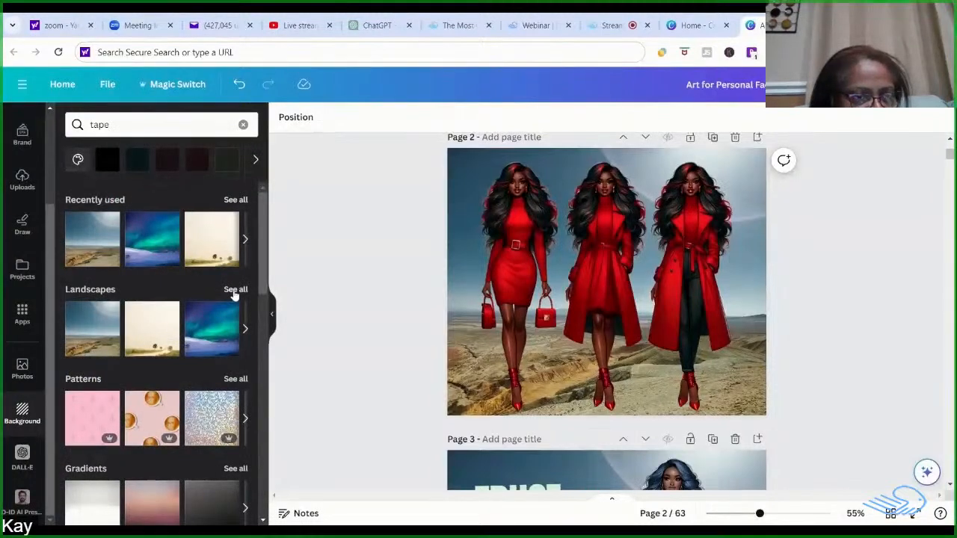
Step: Show all Landscapes backgrounds and try the orange rocky hills, then the starry night with cacti, on page 2
left_click(235, 290)
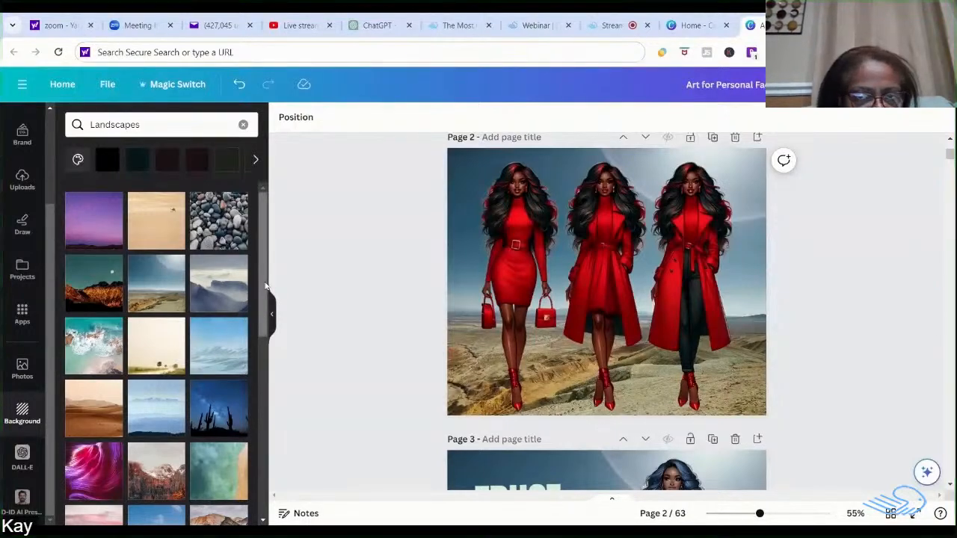
left_click(101, 295)
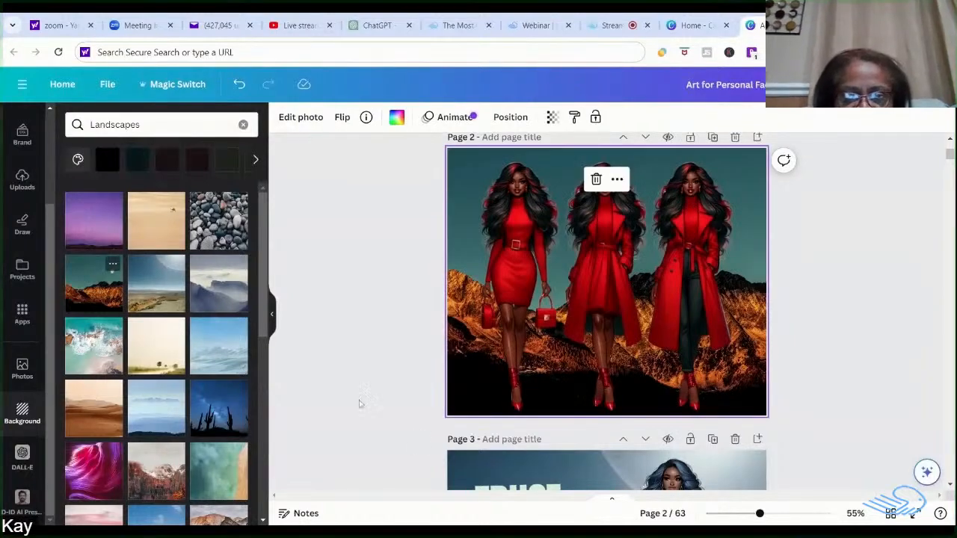
left_click(871, 286)
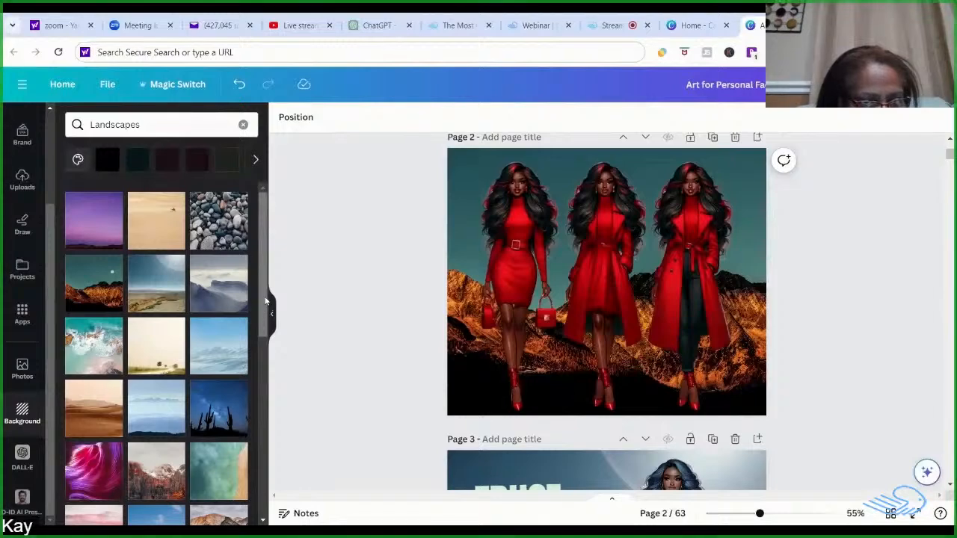
left_click(232, 407)
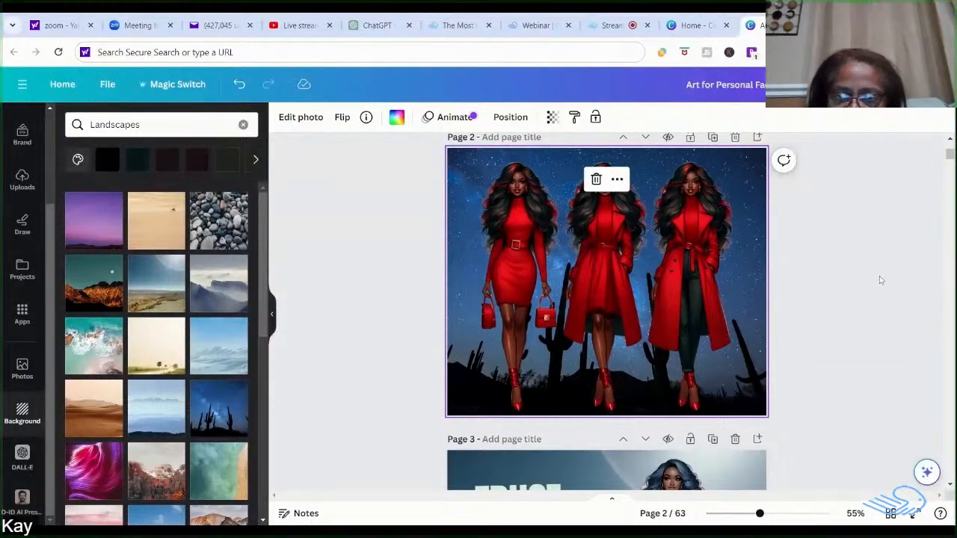
left_click(871, 282)
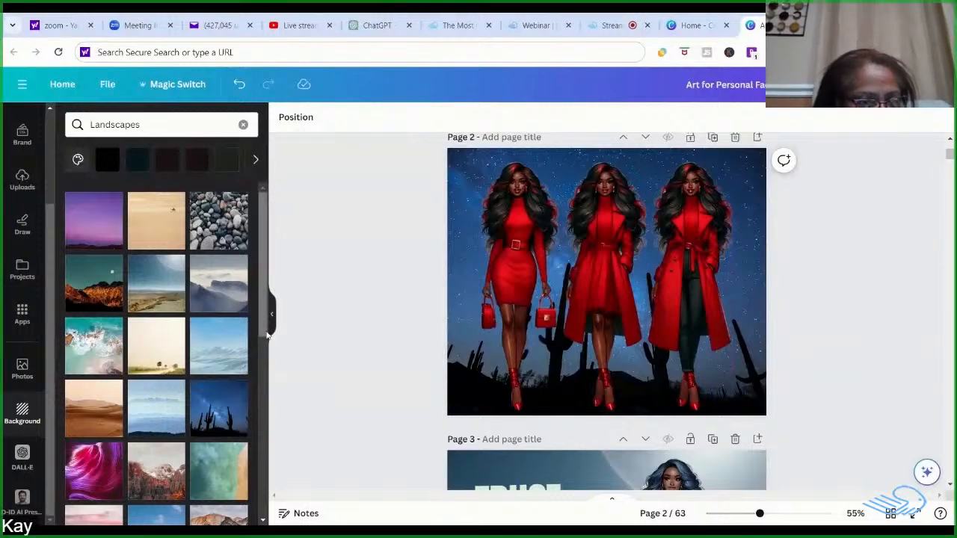
Step: Try the landscape of turquoise waves behind a grassy bank as page 2's background
left_click_drag(261, 341, 265, 466)
scroll(265, 478, "down", 2)
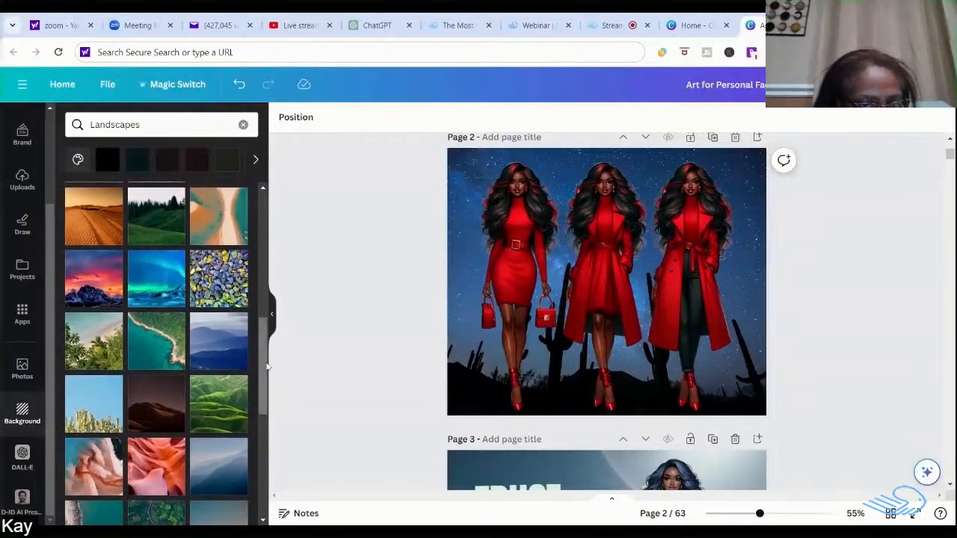
scroll(267, 396, "down", 2)
scroll(267, 396, "down", 4)
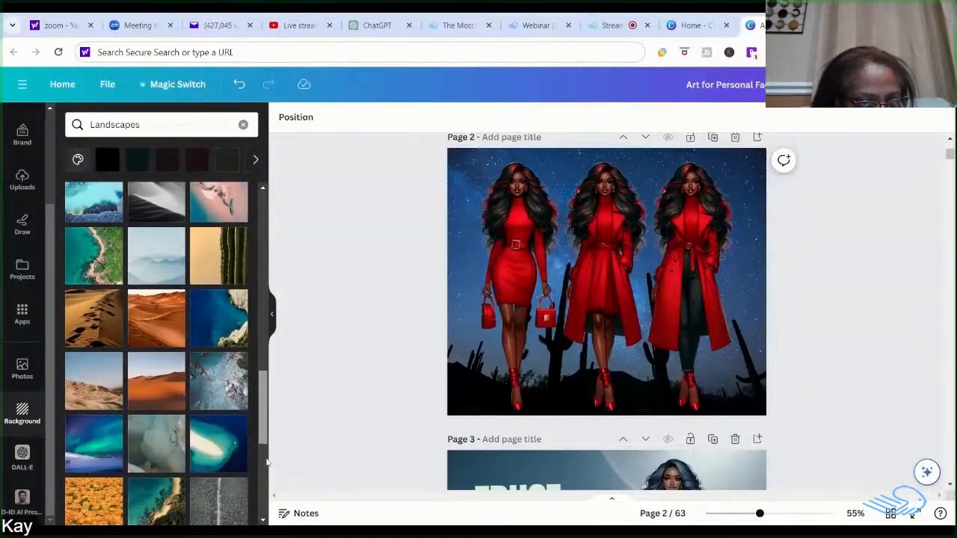
scroll(267, 463, "down", 2)
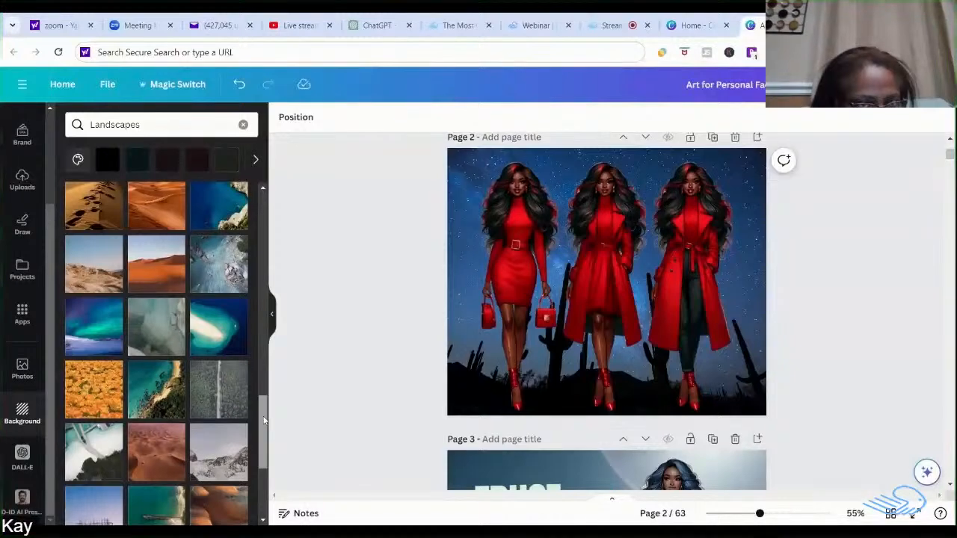
left_click_drag(263, 421, 265, 469)
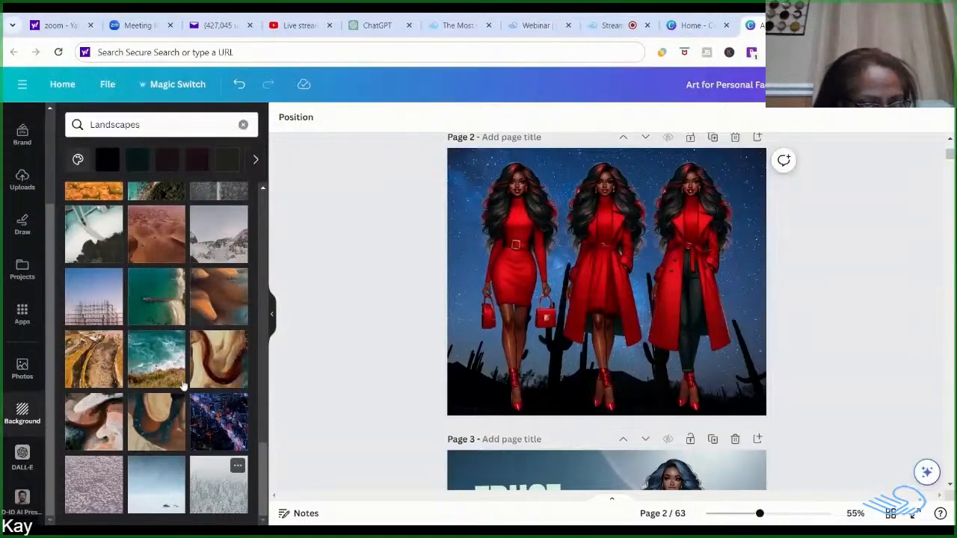
left_click(157, 382)
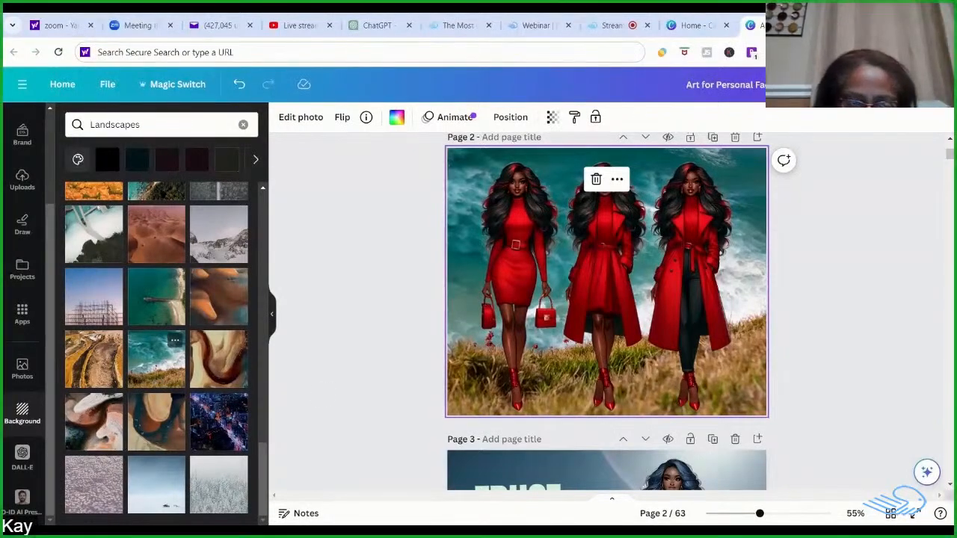
left_click(839, 346)
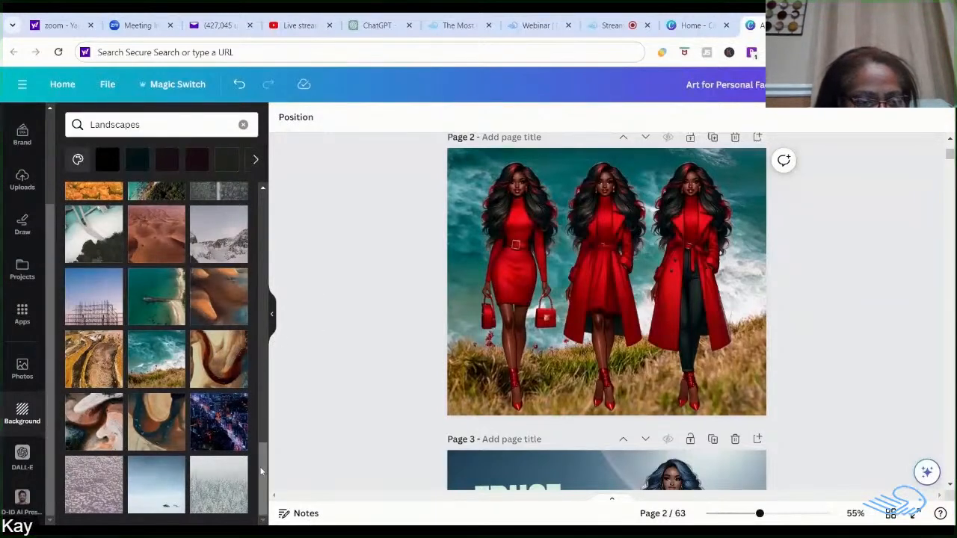
Step: Try the blue sky with cacti, then the grey pebbles, as page 2's background
left_click_drag(262, 467, 256, 341)
left_click(86, 312)
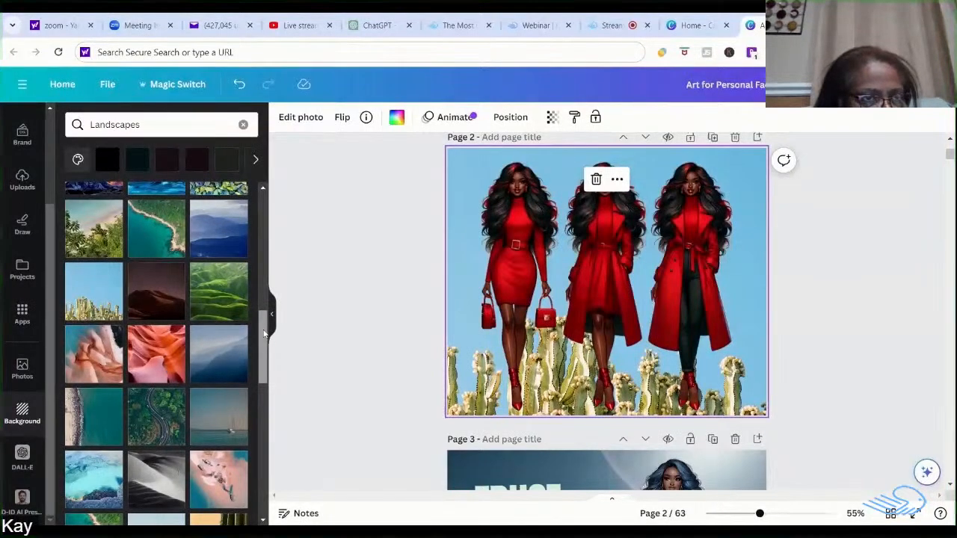
scroll(265, 321, "up", 1)
left_click_drag(266, 323, 267, 198)
left_click(224, 233)
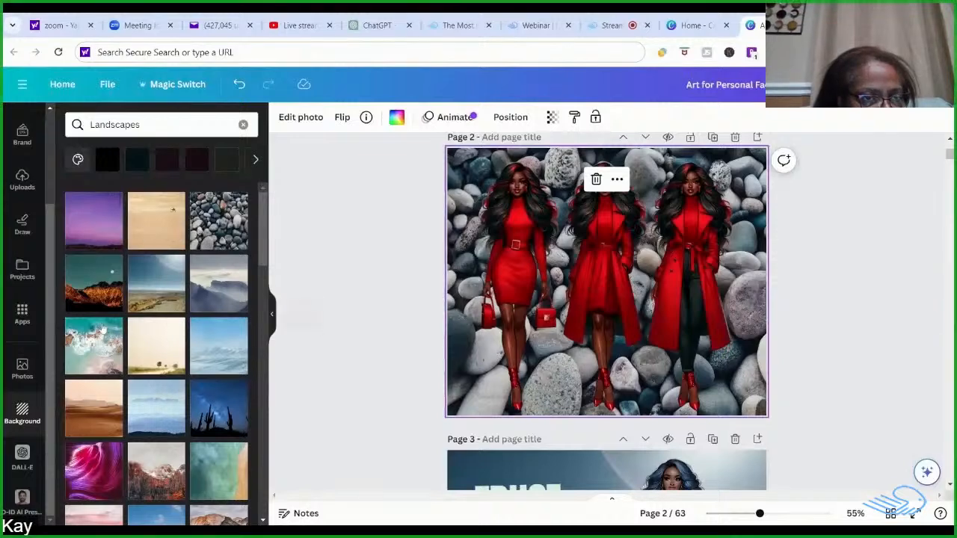
Step: Try the orange rocky hills, the purple dusk sky and the red rock canyon as backgrounds on page 2
left_click(88, 304)
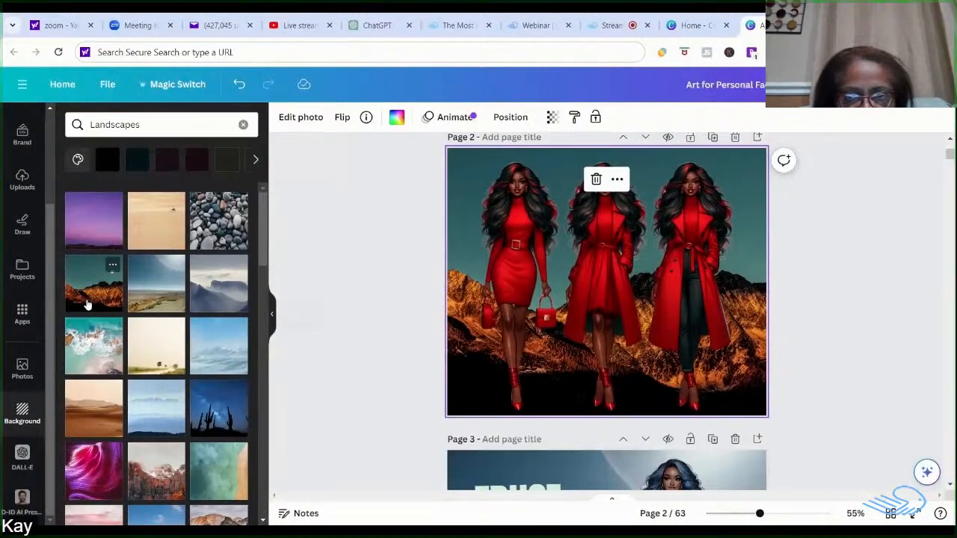
left_click(89, 226)
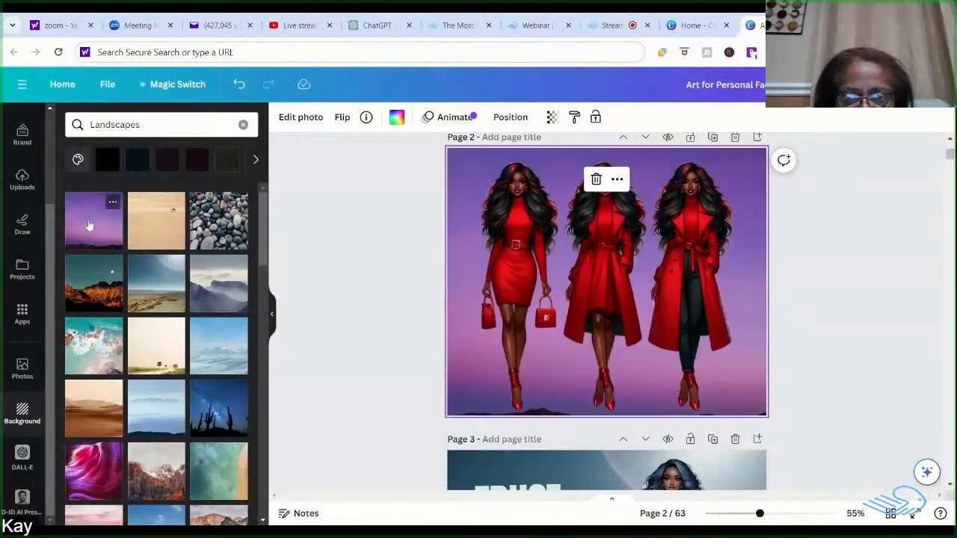
left_click(811, 303)
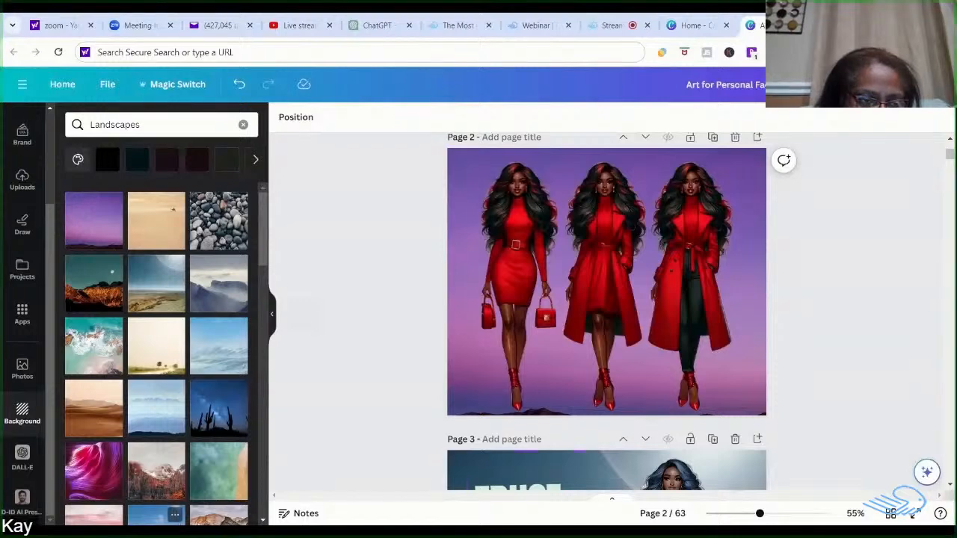
left_click(157, 482)
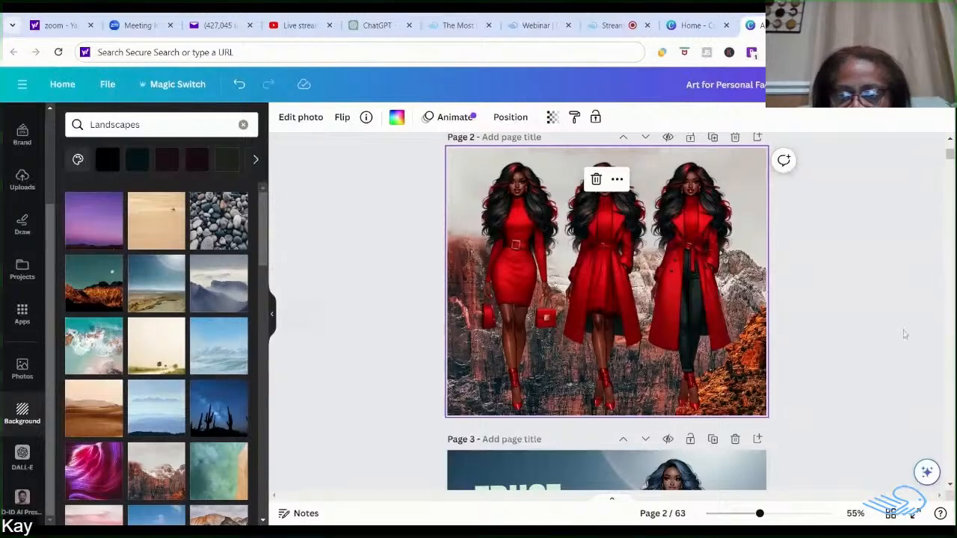
left_click(880, 337)
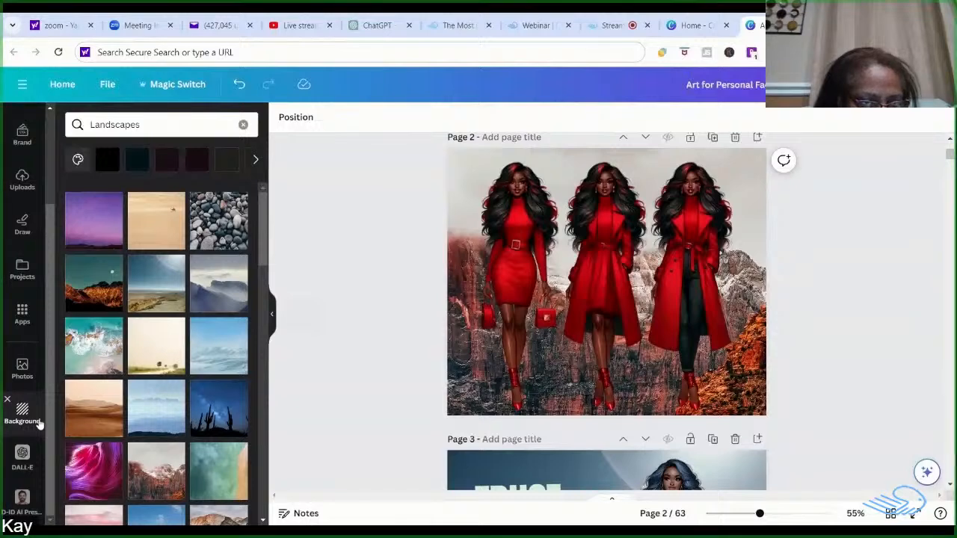
Step: Clear the Landscapes search and return to all background categories
left_click(161, 124)
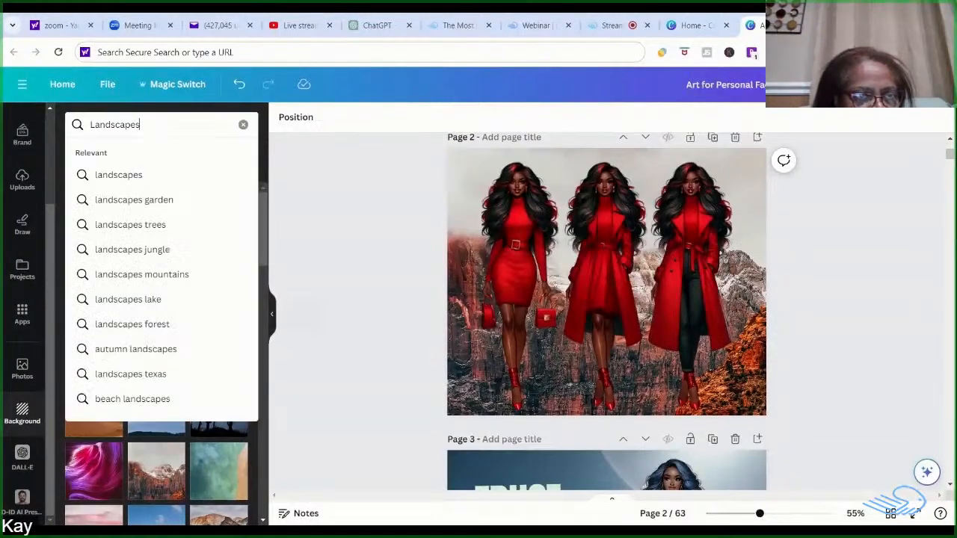
left_click(243, 125)
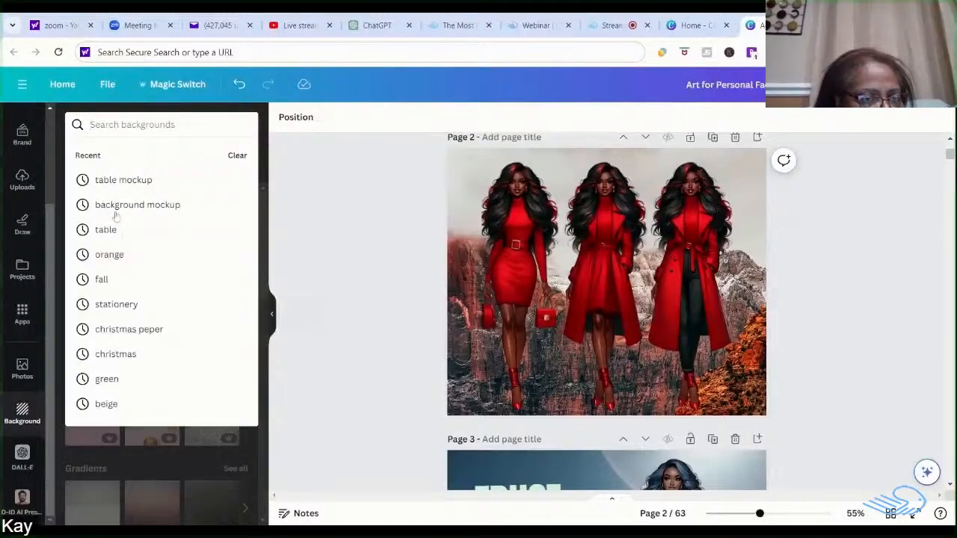
left_click(22, 415)
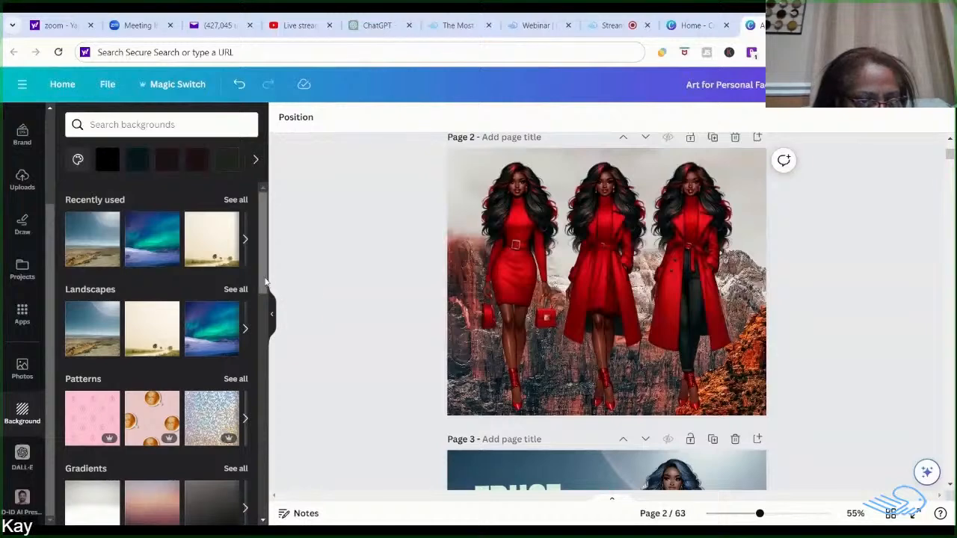
Step: Try the blurred café interior from the Food backgrounds on page 2
scroll(267, 290, "down", 2)
left_click_drag(266, 290, 271, 384)
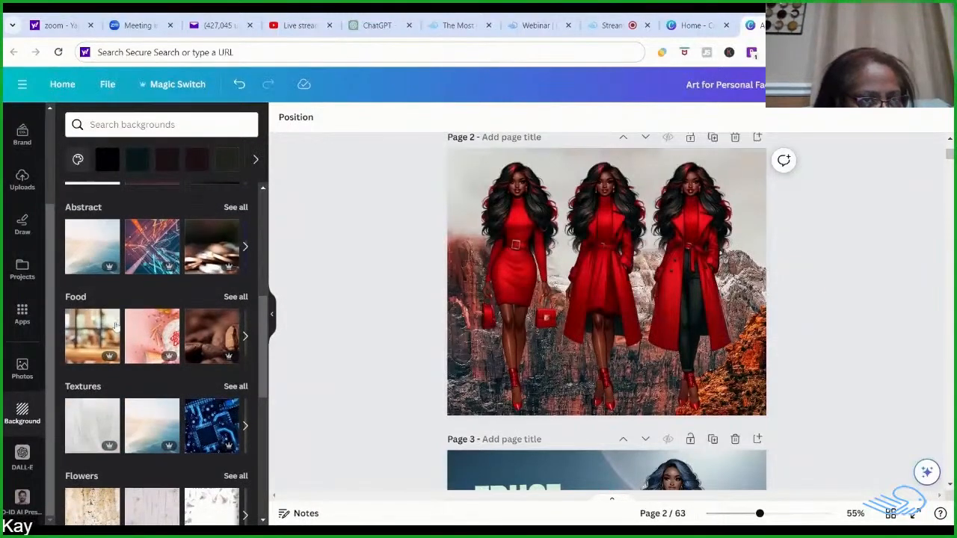
left_click(86, 337)
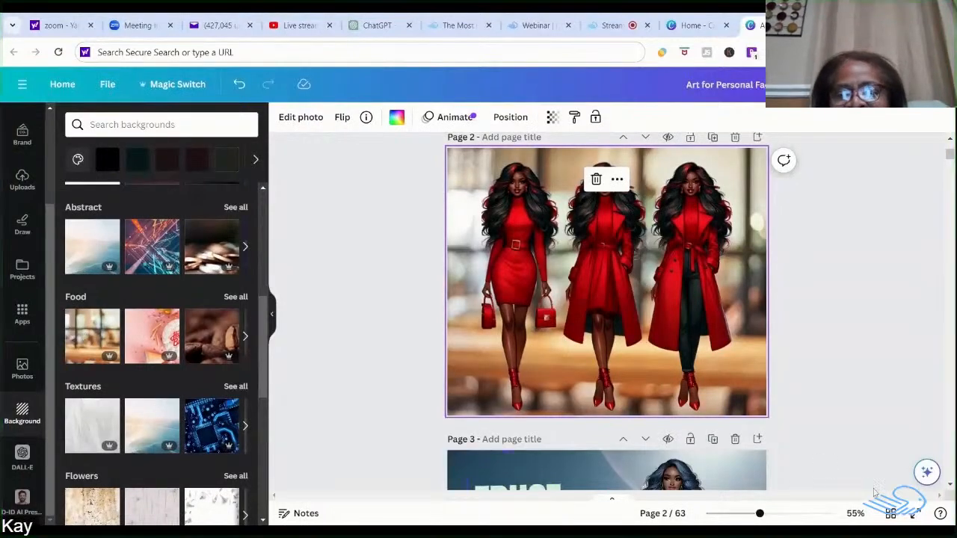
left_click(862, 337)
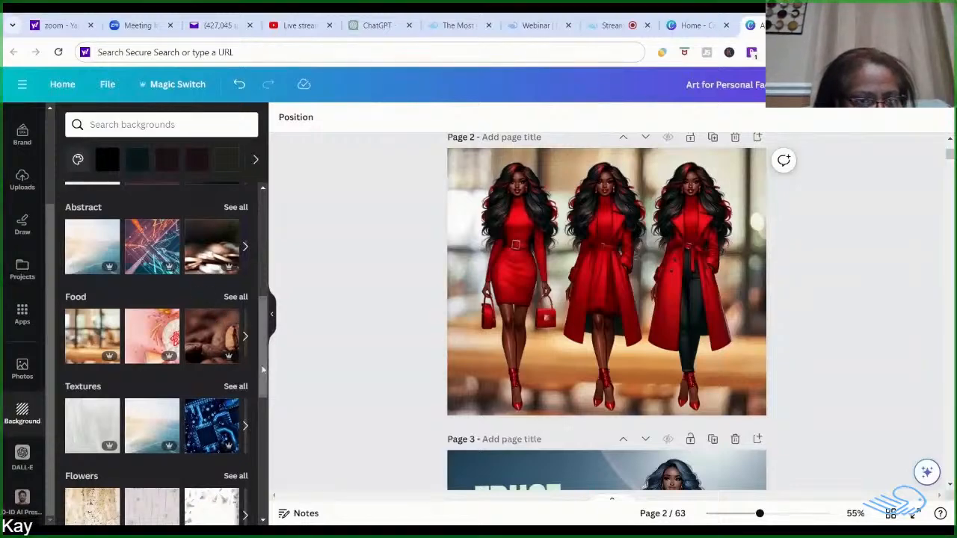
Step: Apply the white room with two chairs and a woven basket as page 2's background
left_click_drag(266, 371, 281, 534)
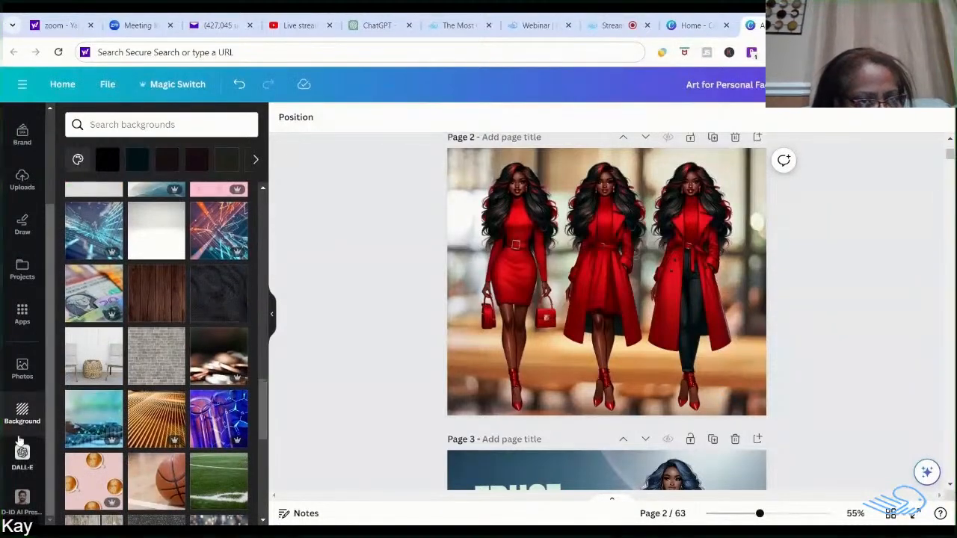
left_click(90, 363)
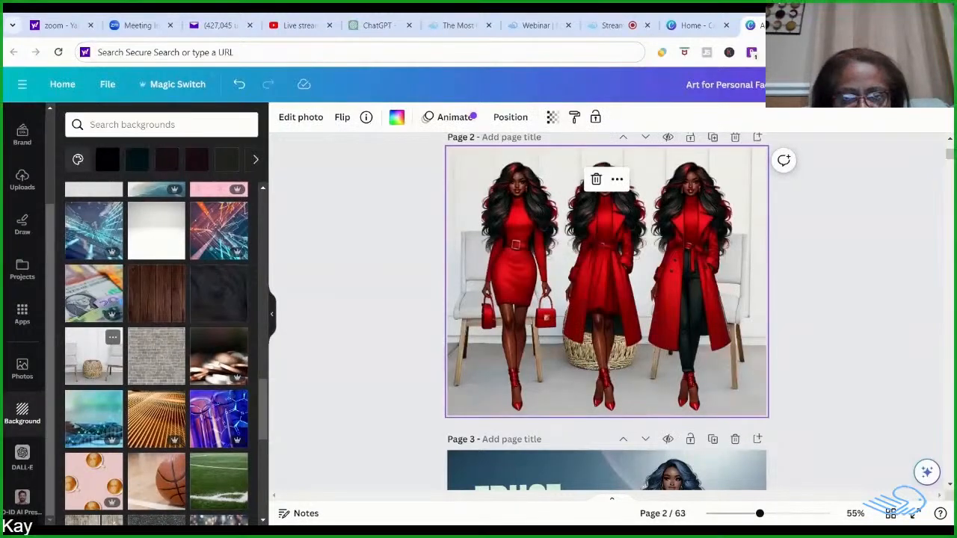
left_click(861, 312)
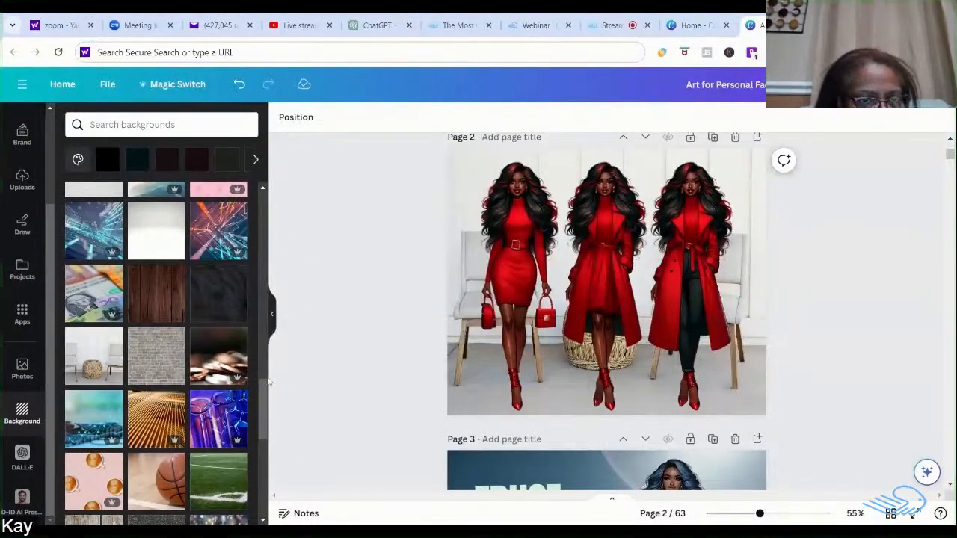
left_click_drag(265, 399, 267, 512)
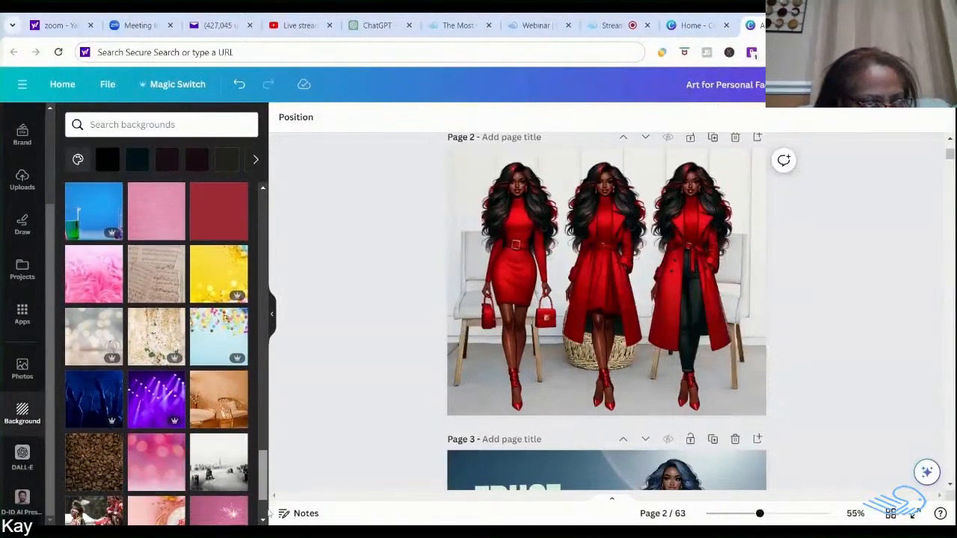
Step: Try the warm tan room with wooden furniture and the foggy black-and-white city as backgrounds on page 2
left_click(216, 422)
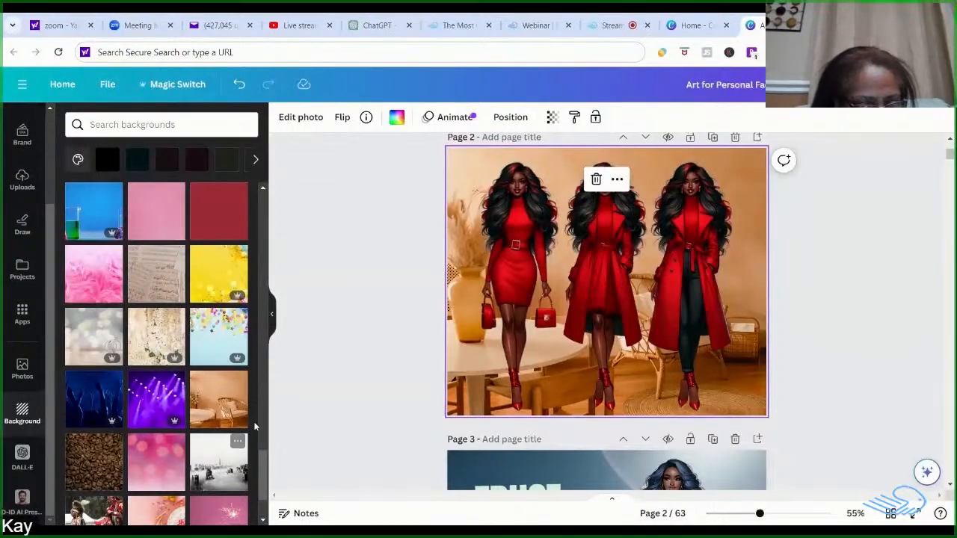
left_click(224, 484)
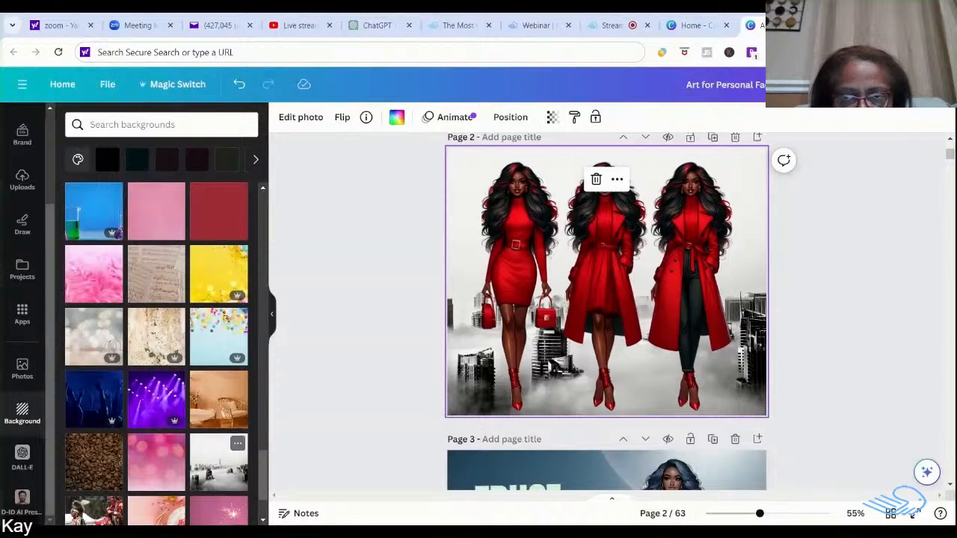
left_click(851, 281)
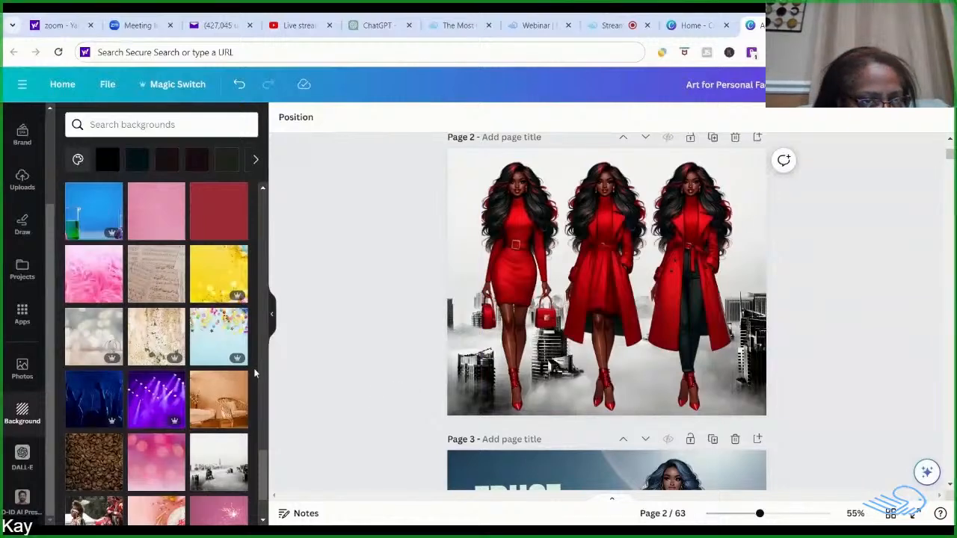
Step: Try the soft beige bokeh lights and the cream flower-petal wall as backgrounds on page 2
left_click(83, 332)
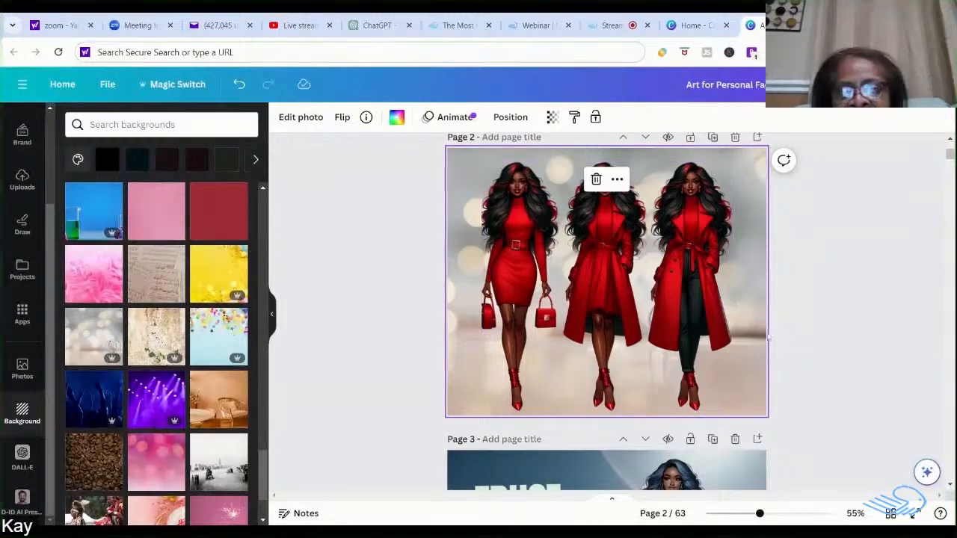
left_click(807, 264)
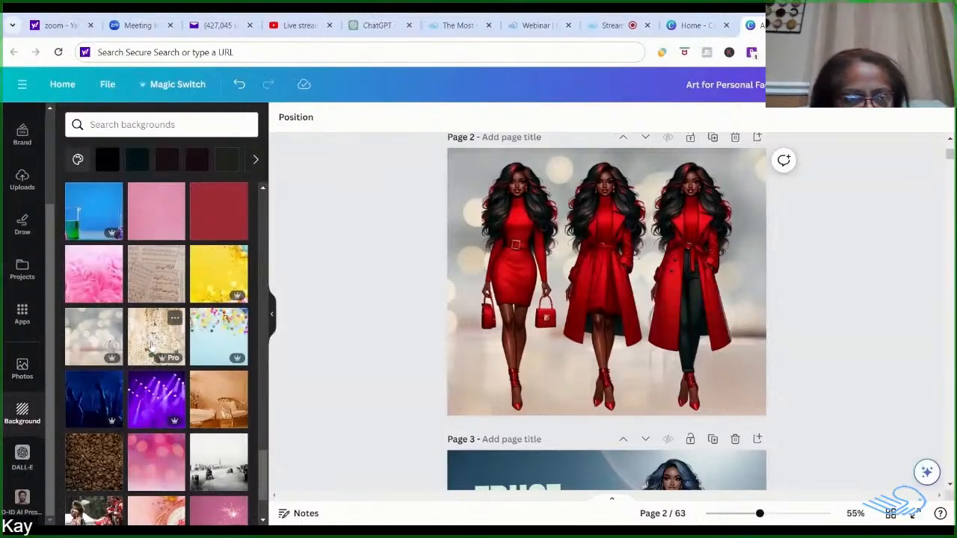
left_click(151, 346)
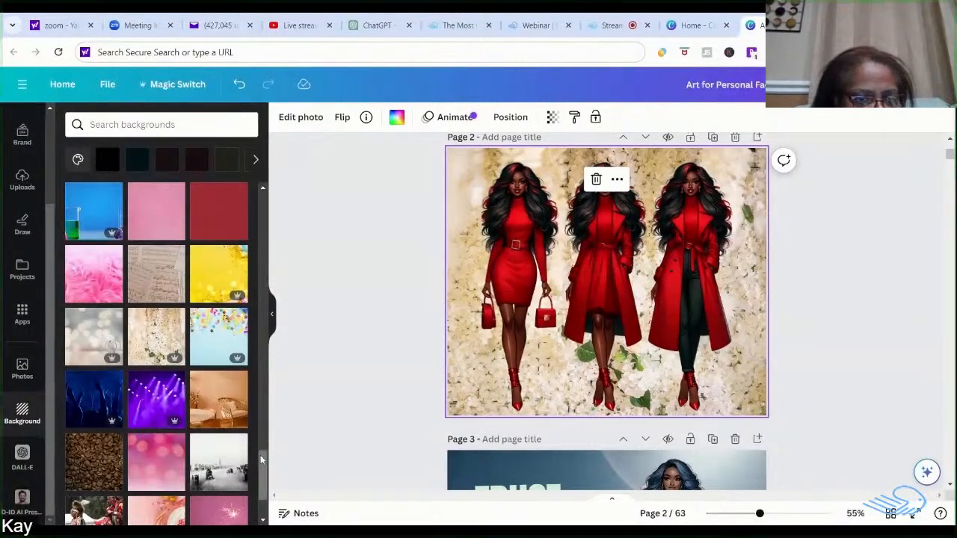
Step: Try the white room with green branches and the pale field with small trees as backgrounds on page 2
scroll(263, 471, "down", 5)
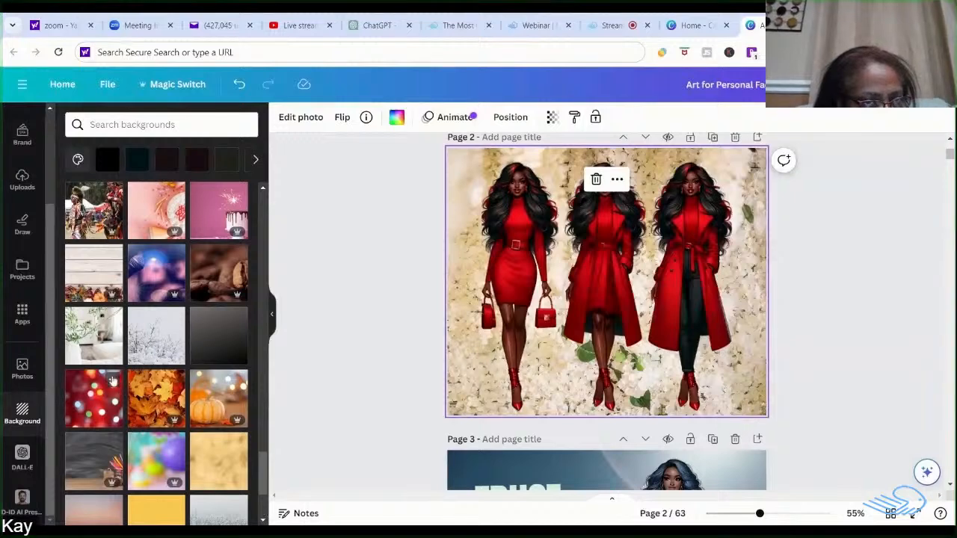
left_click(103, 359)
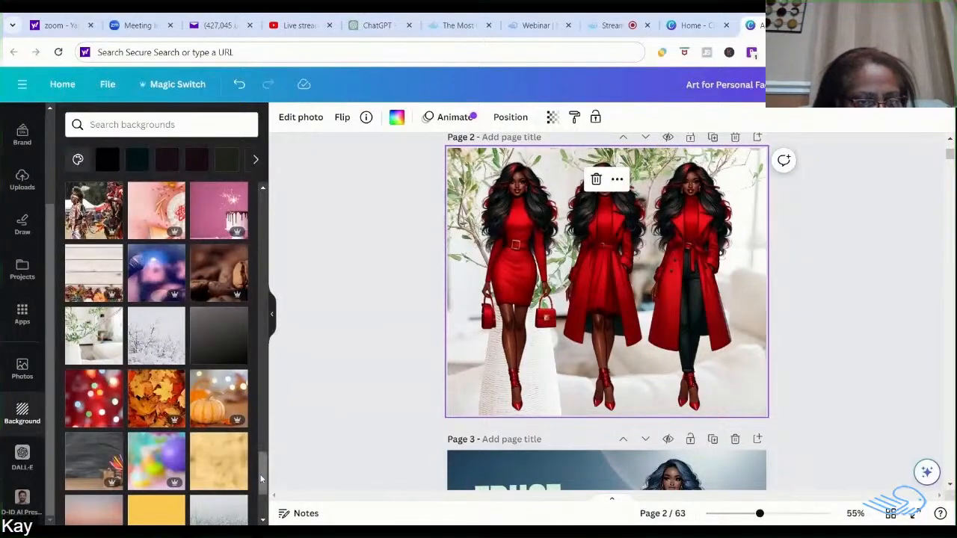
left_click_drag(263, 480, 280, 216)
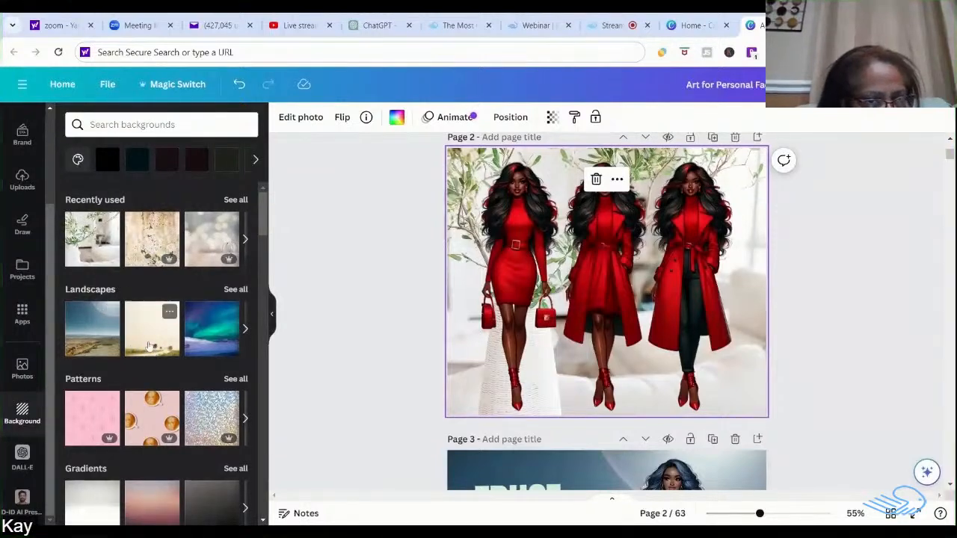
left_click(149, 346)
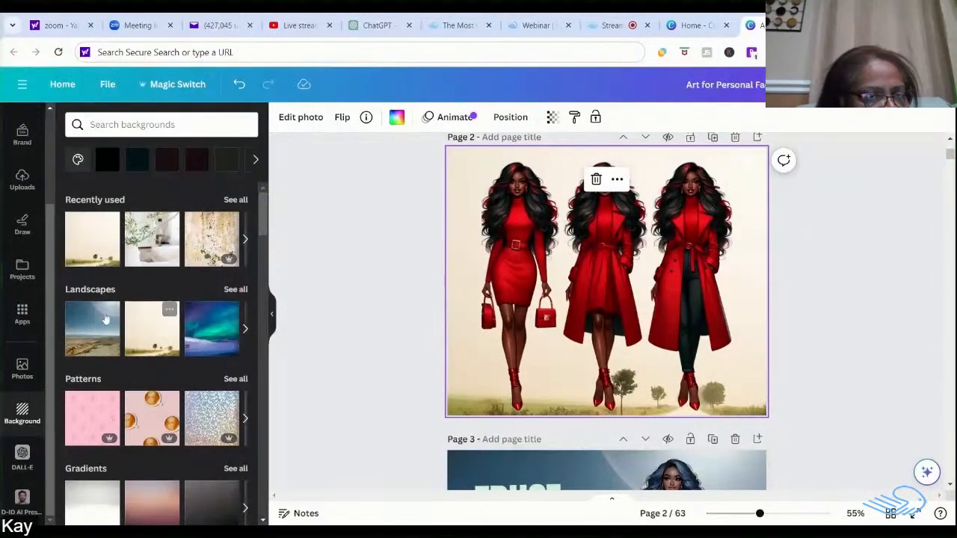
Step: Apply the northern lights over snow from the Landscapes backgrounds to page 2
left_click(222, 335)
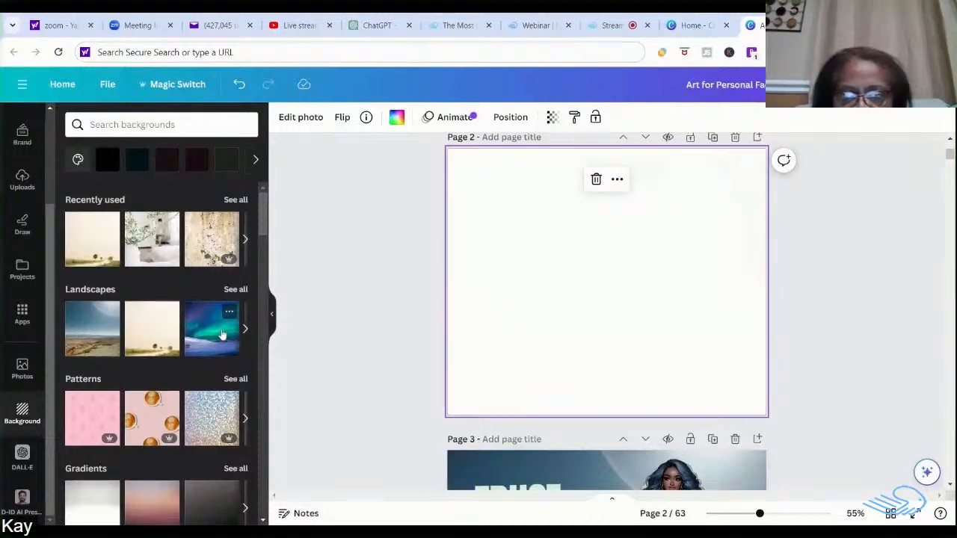
left_click(819, 264)
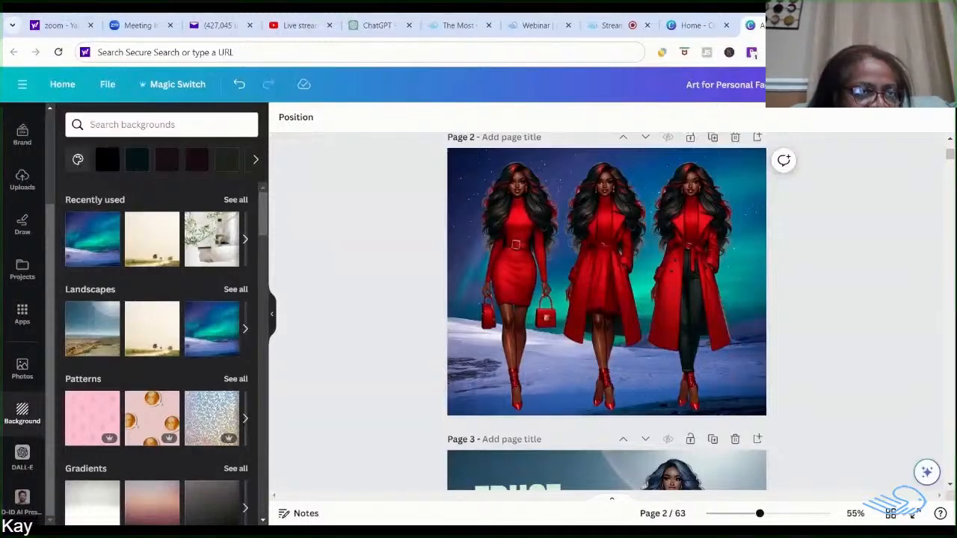
Step: Search the backgrounds for "tape"
left_click(143, 125)
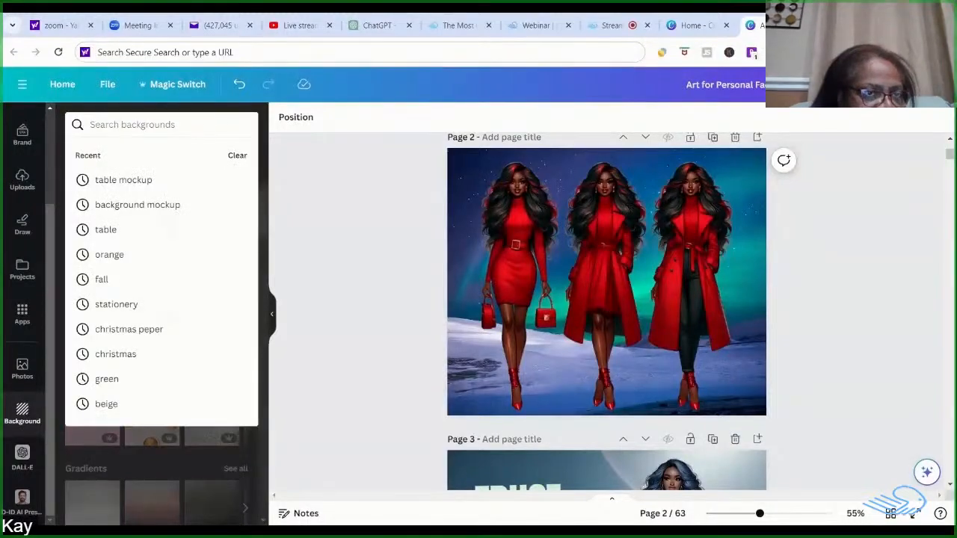
type("t")
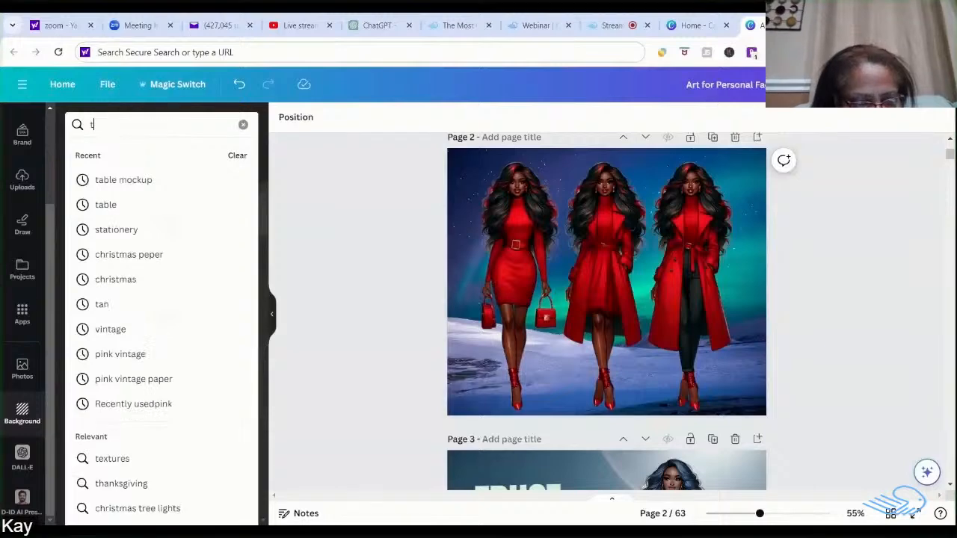
type("a")
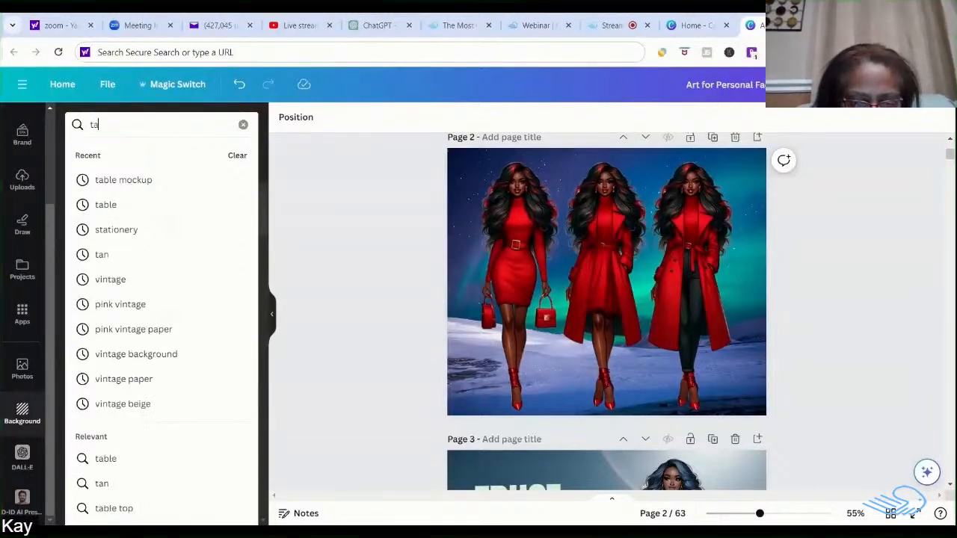
type("pe")
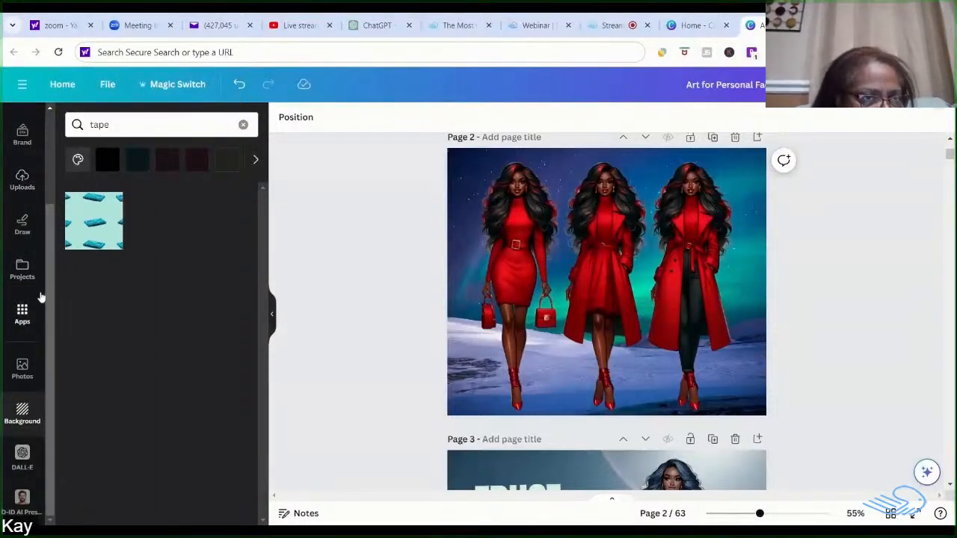
Step: Search the elements for "tape" and show all the photo results
scroll(51, 247, "up", 3)
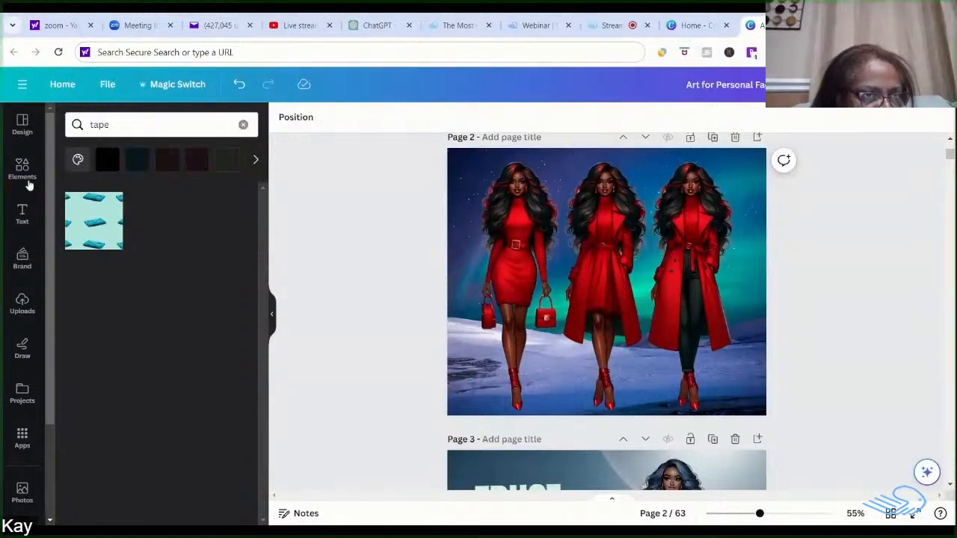
left_click(22, 172)
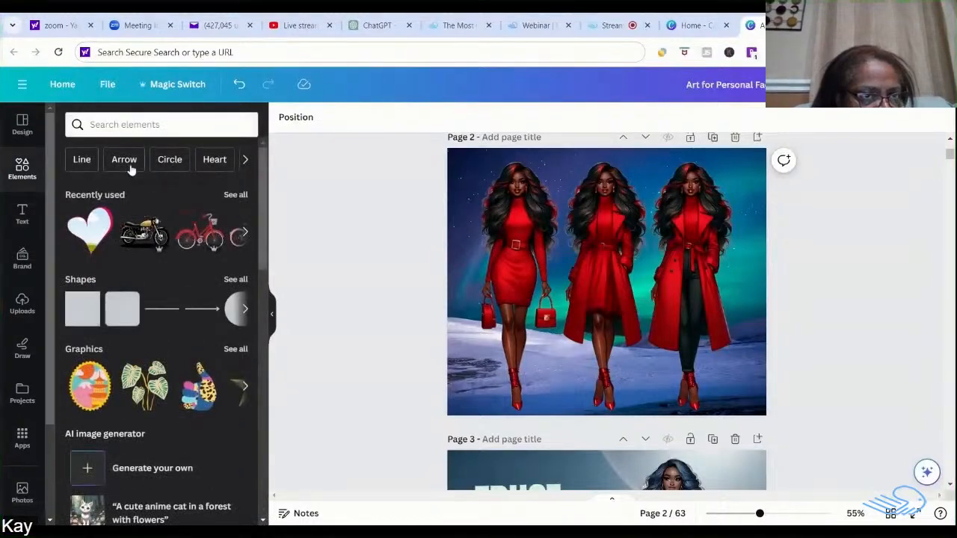
left_click(142, 125)
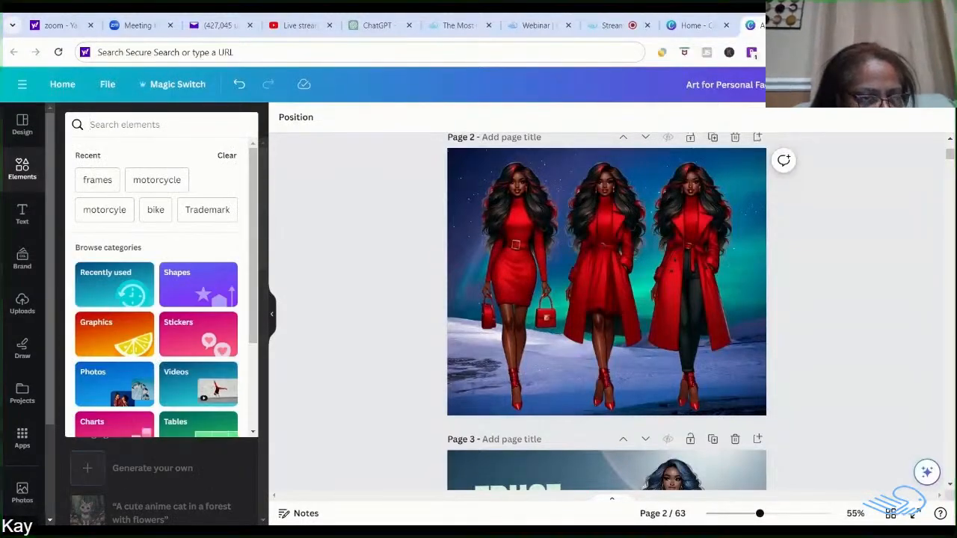
type("tape")
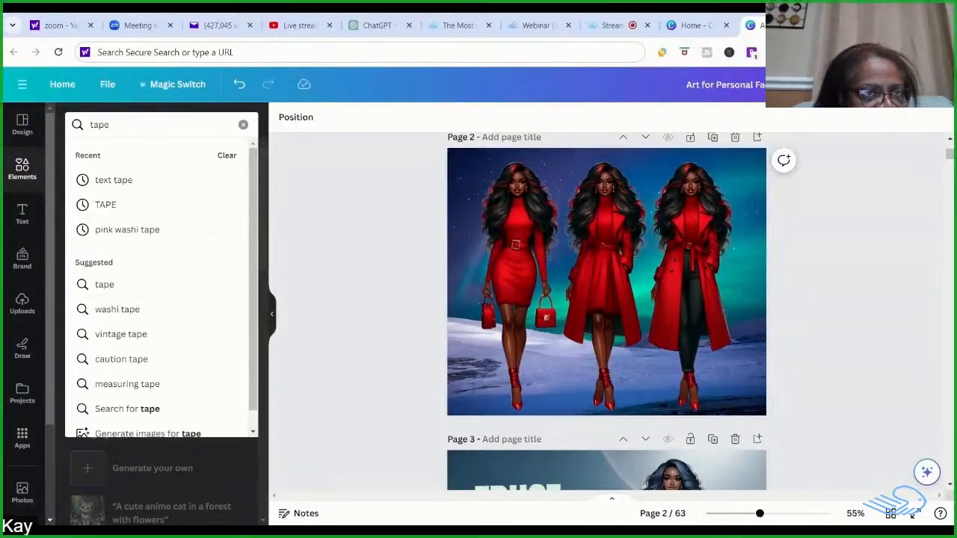
key("Return")
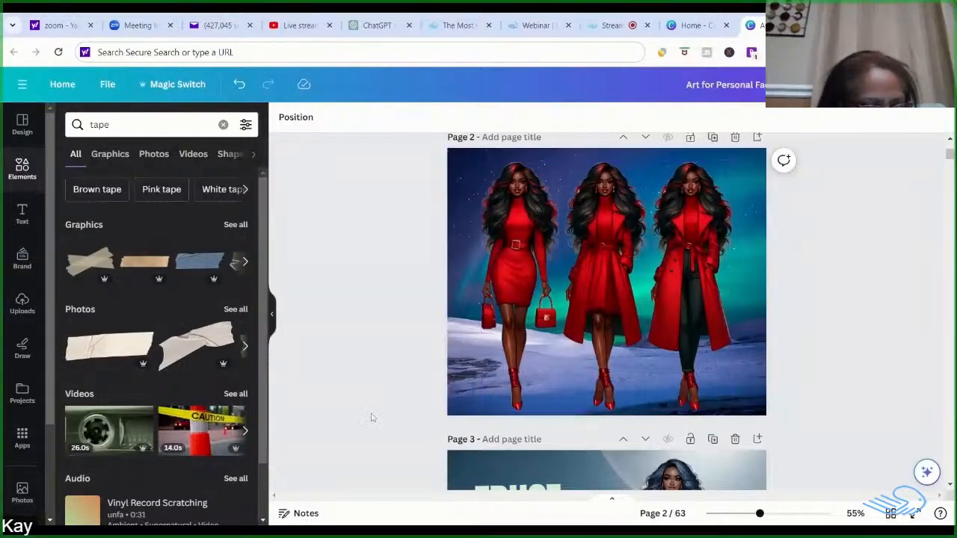
left_click(236, 309)
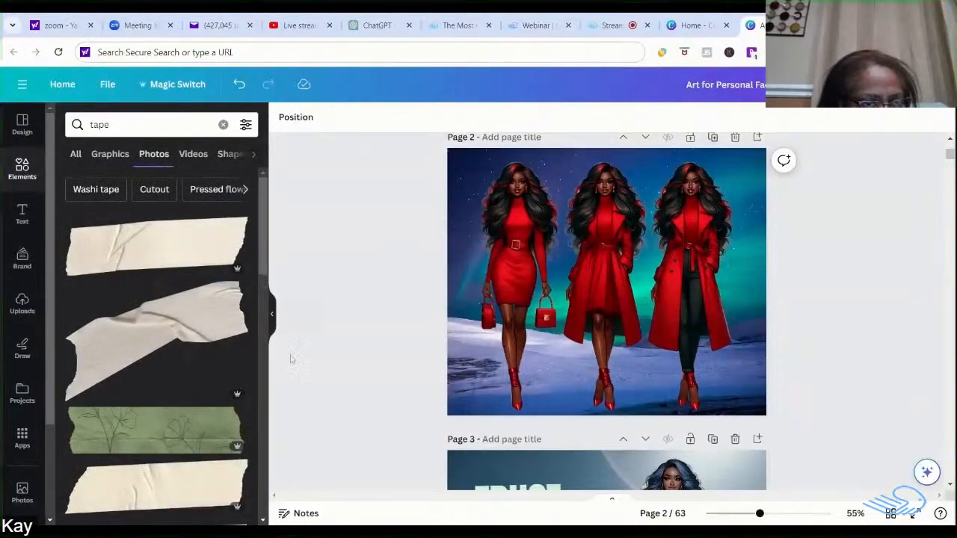
Step: Add the plain beige torn tape strip to page 2 and shrink it to about half width near the women's feet
scroll(278, 329, "down", 5)
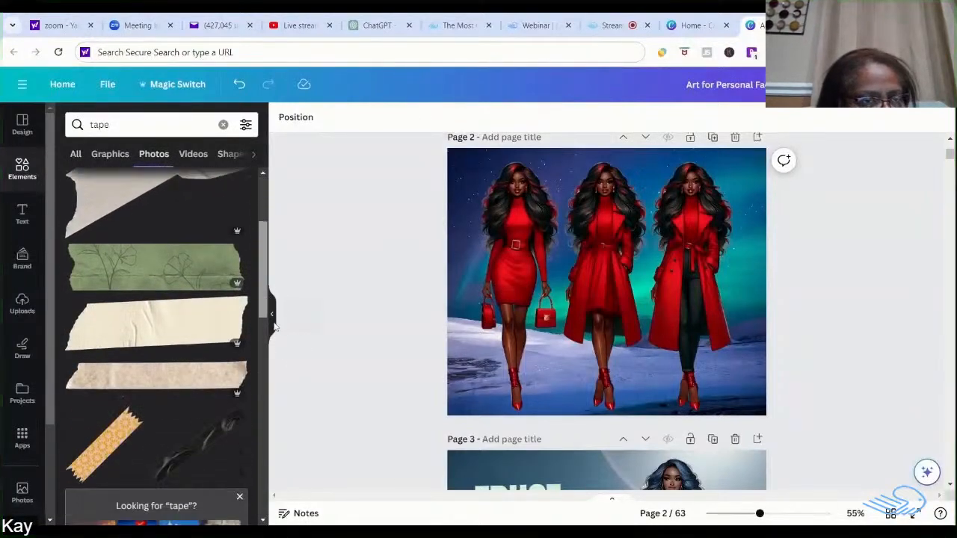
scroll(280, 349, "down", 5)
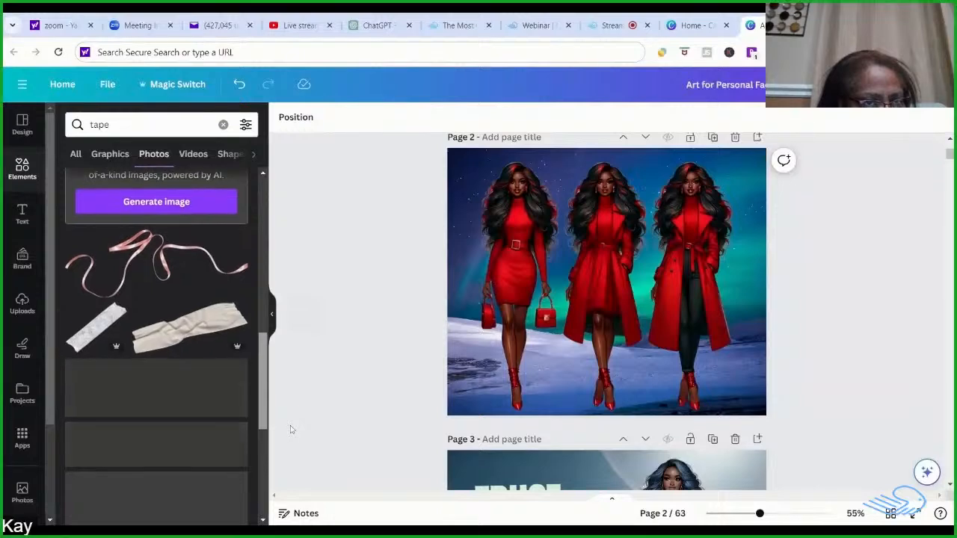
scroll(291, 429, "down", 5)
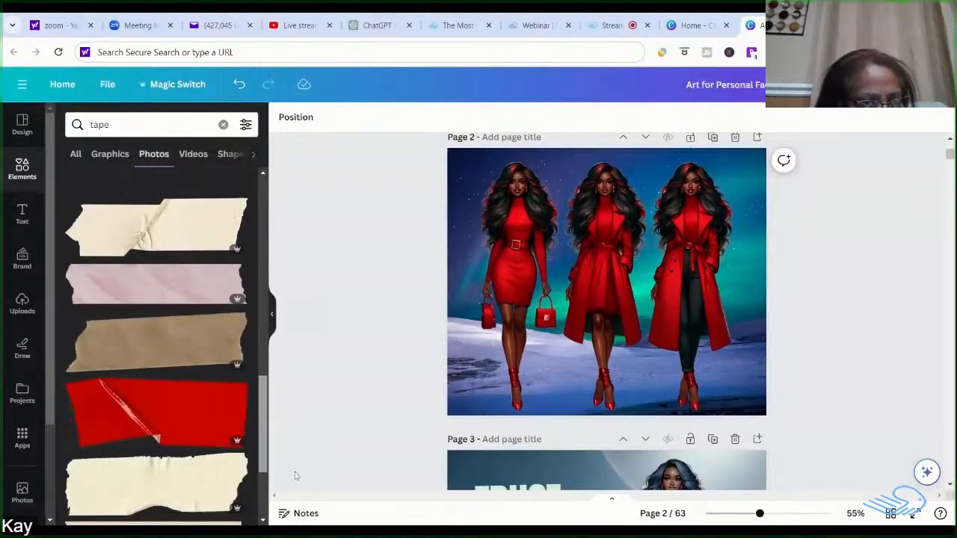
scroll(168, 314, "down", 3)
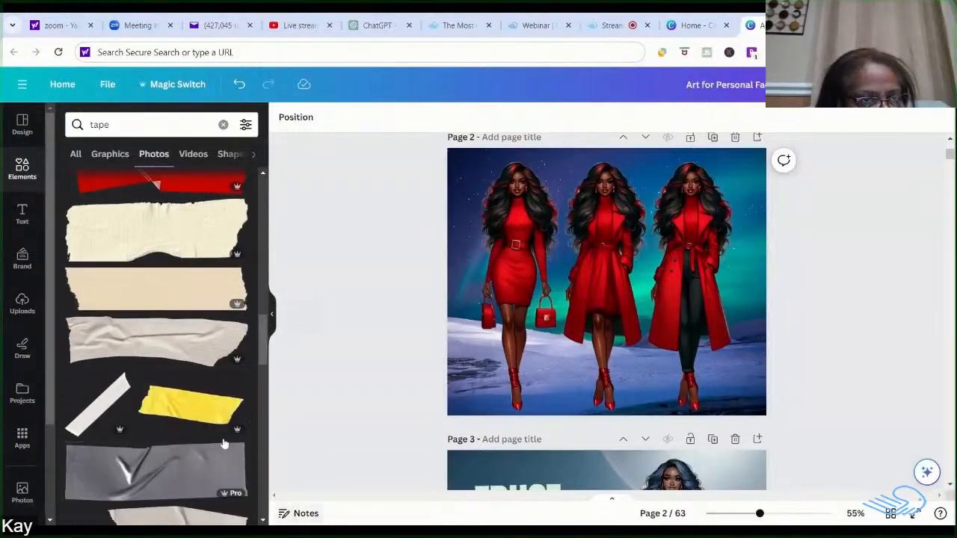
left_click(156, 294)
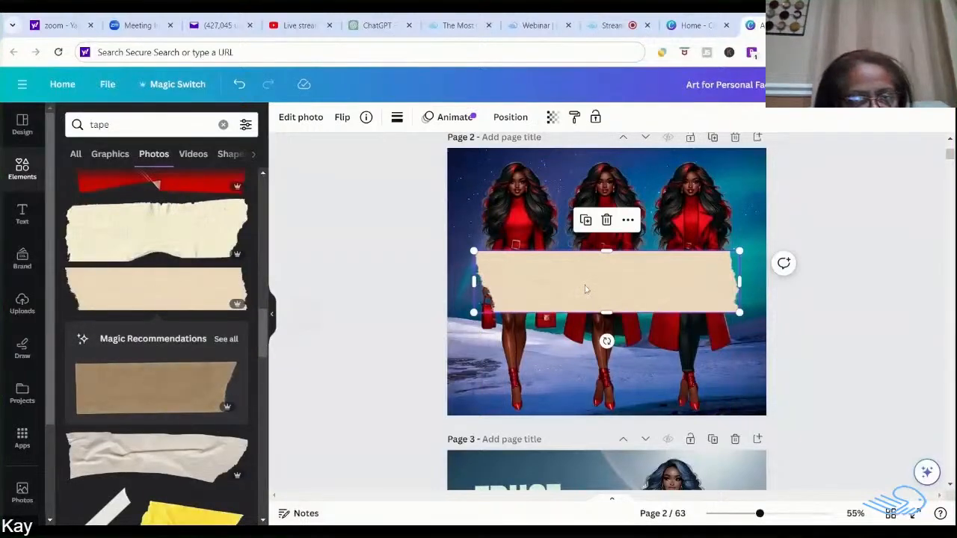
left_click_drag(576, 289, 577, 342)
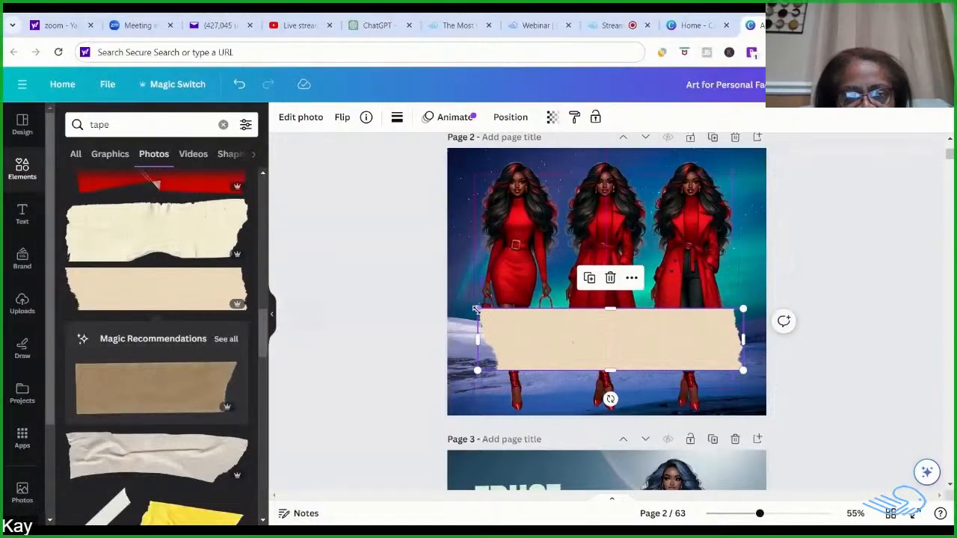
left_click_drag(479, 310, 597, 350)
Step: Shrink the image of the three women and centre it near the page's upper edge to free space below
left_click(561, 273)
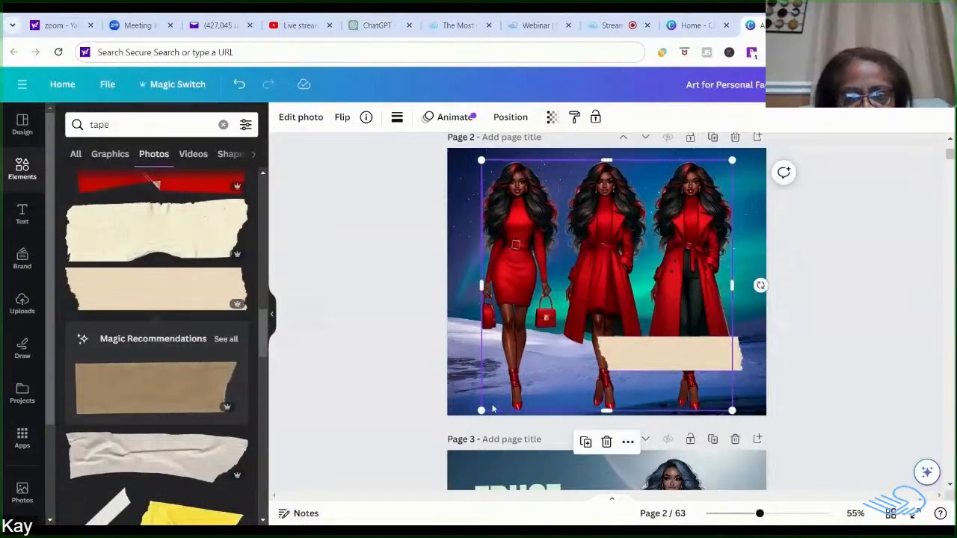
left_click_drag(482, 411, 505, 360)
left_click_drag(649, 270, 627, 263)
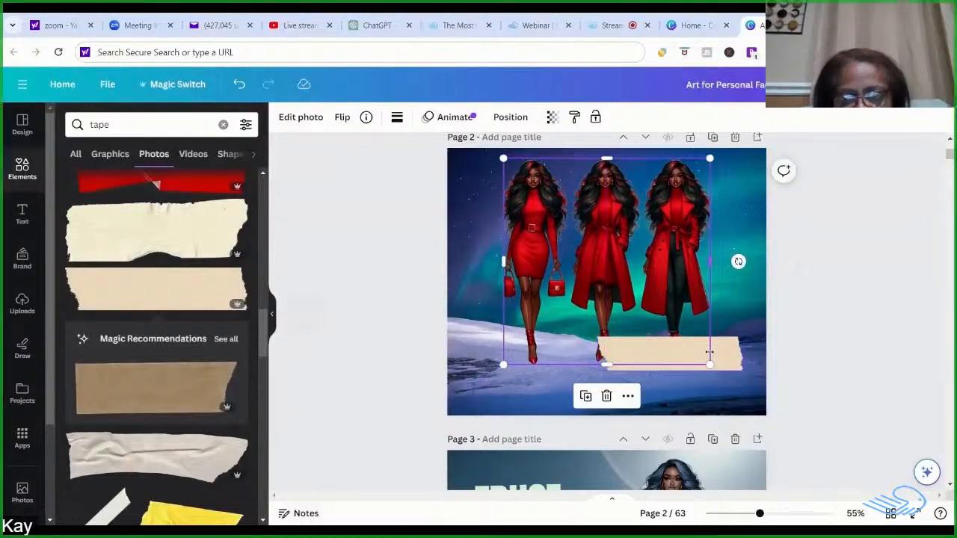
Step: Move the tape strip just below the women's feet, enlarge it and line up its left edge with their image
left_click(729, 367)
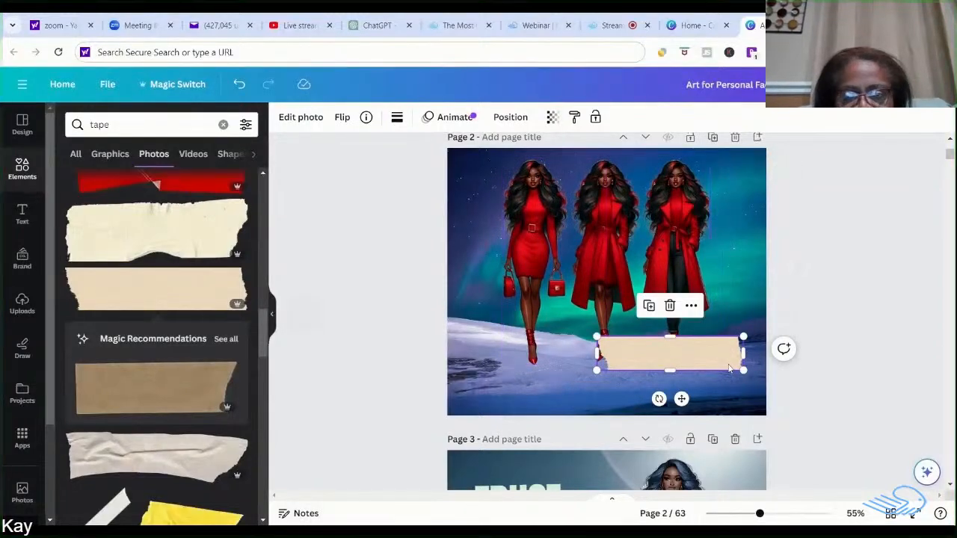
left_click_drag(730, 367, 663, 397)
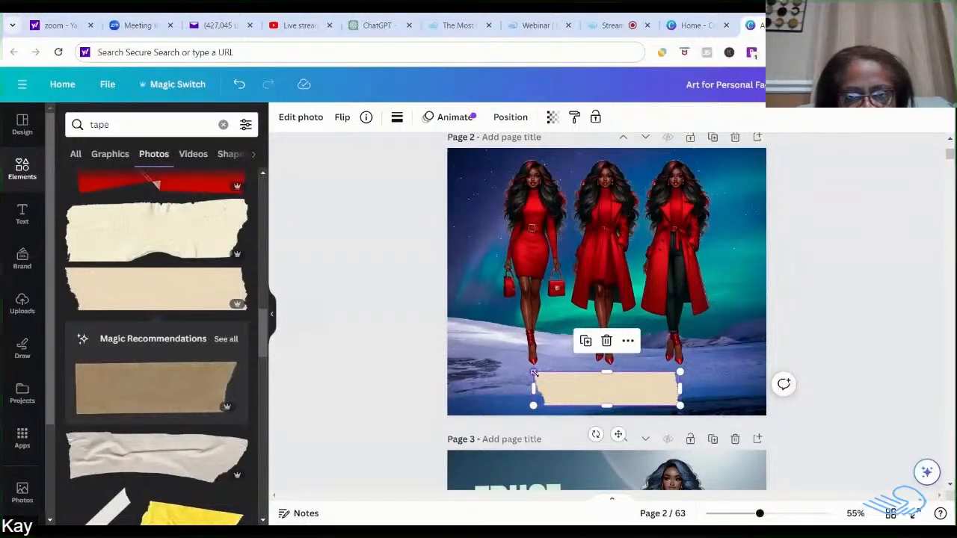
left_click_drag(533, 372, 492, 363)
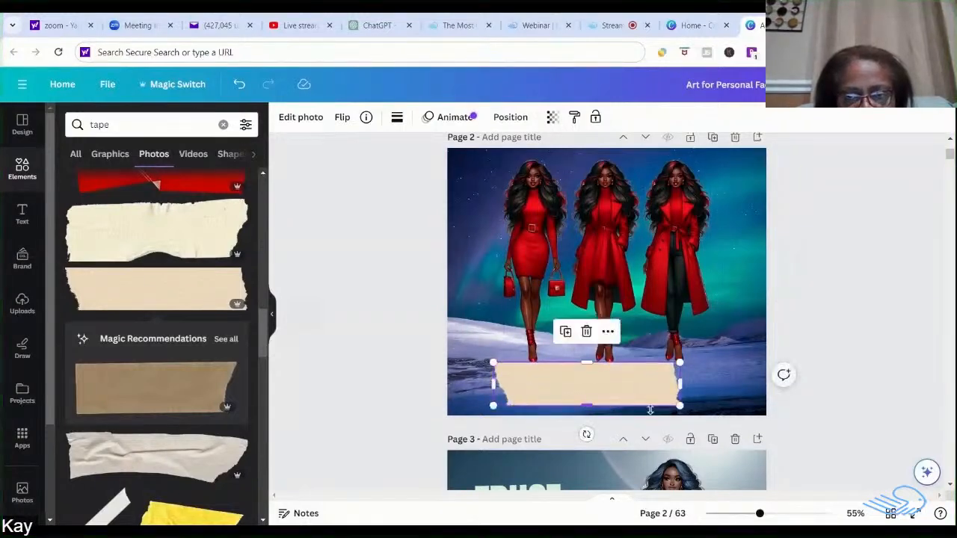
left_click(740, 386)
left_click_drag(643, 389, 652, 391)
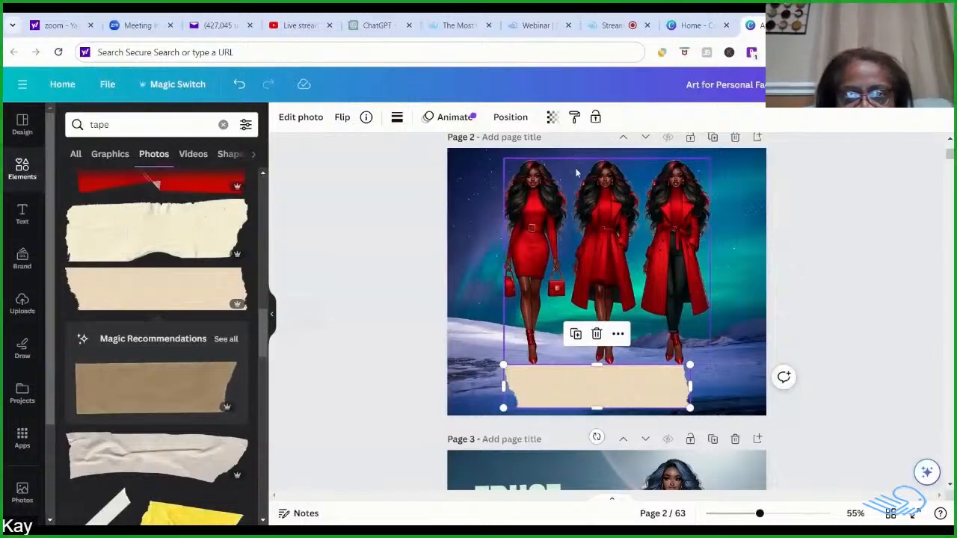
Step: Set the transparency of the beige tape strip beneath the women to 61
left_click(616, 338)
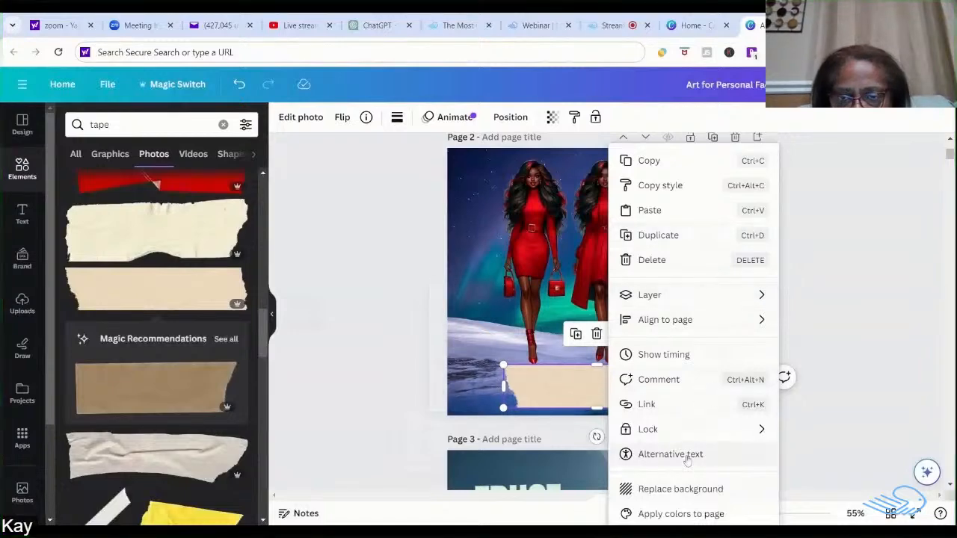
left_click(842, 346)
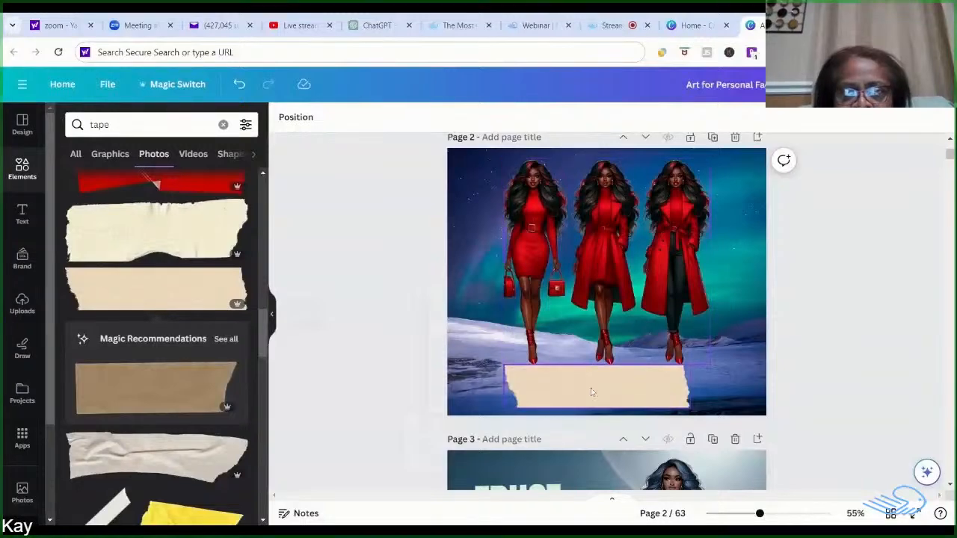
left_click(611, 390)
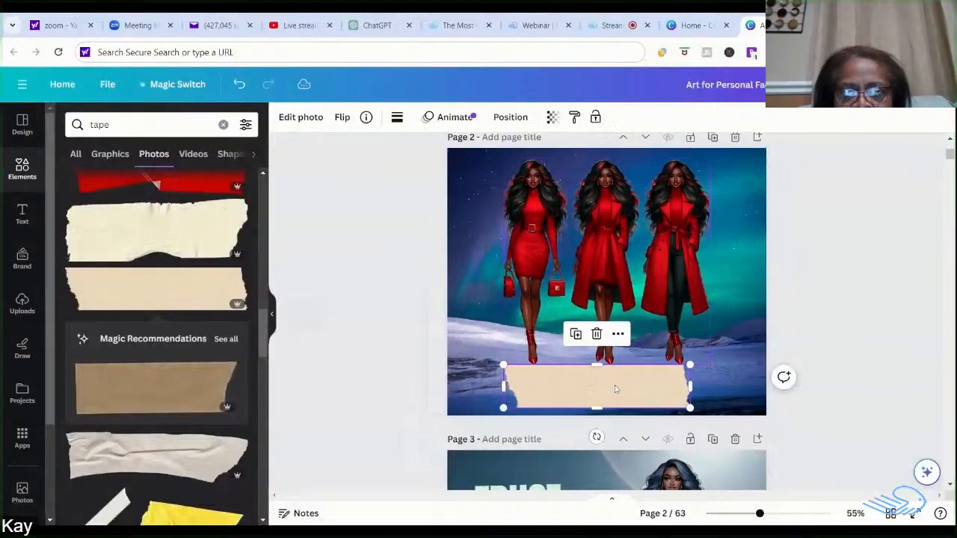
left_click(551, 119)
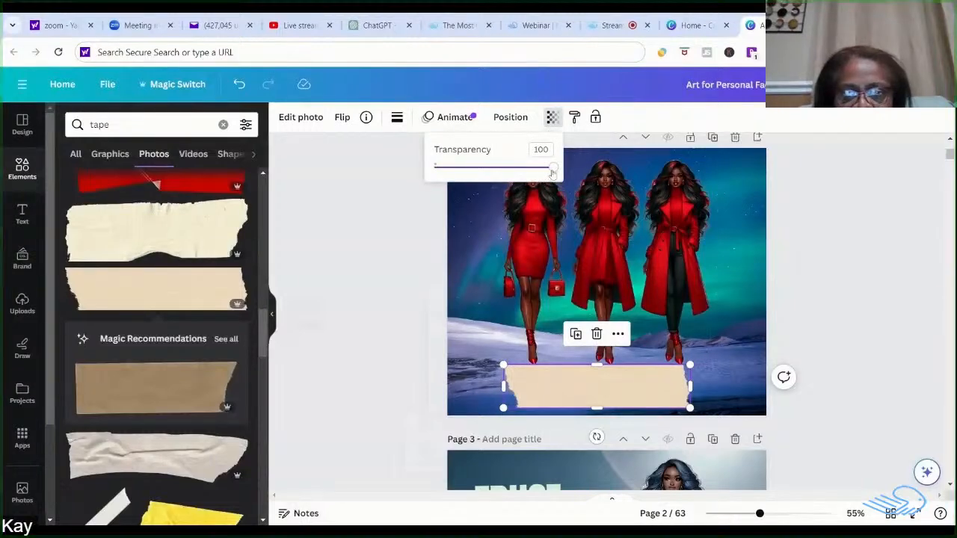
left_click_drag(552, 166, 508, 186)
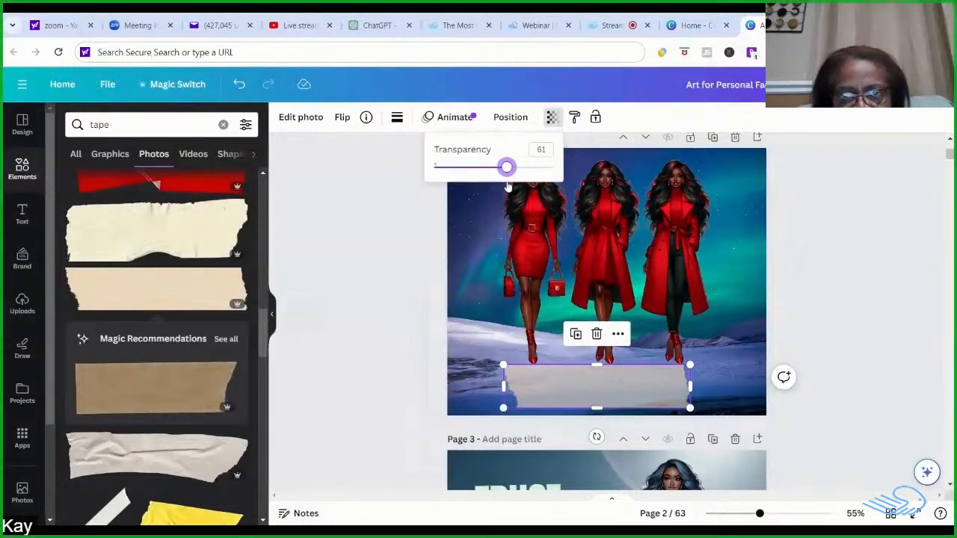
key("Escape")
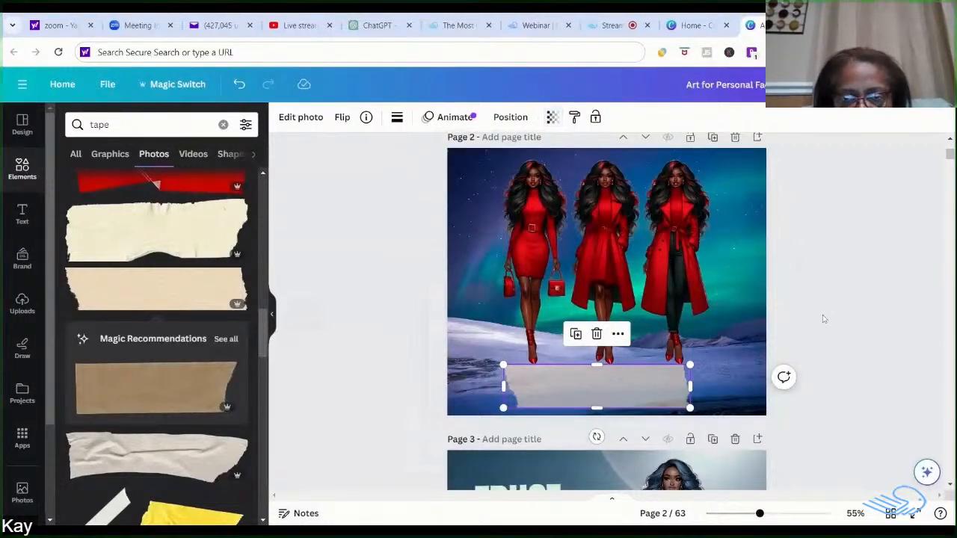
key("Escape")
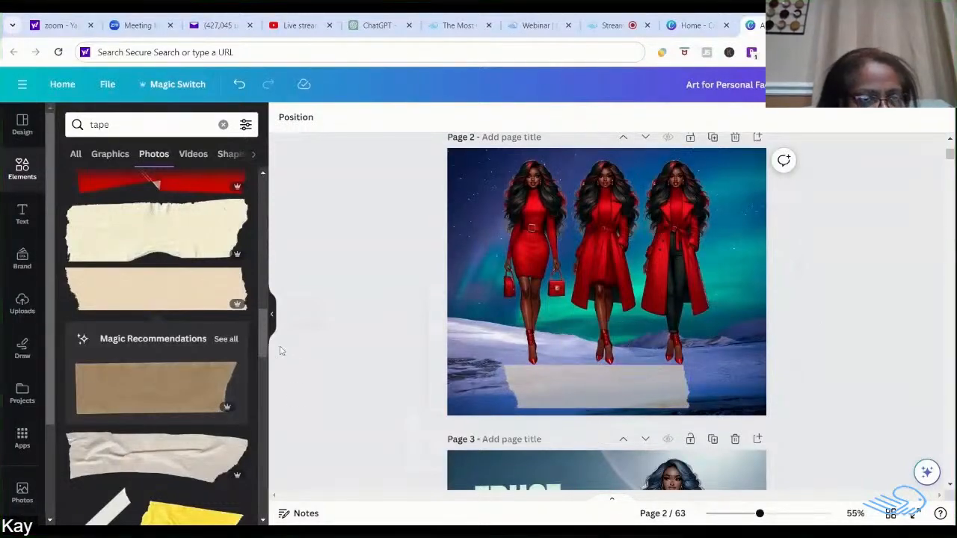
Step: Replace the beige tape strip with the cream wrinkled paper tape and reduce its height to about half
left_click_drag(270, 342, 272, 402)
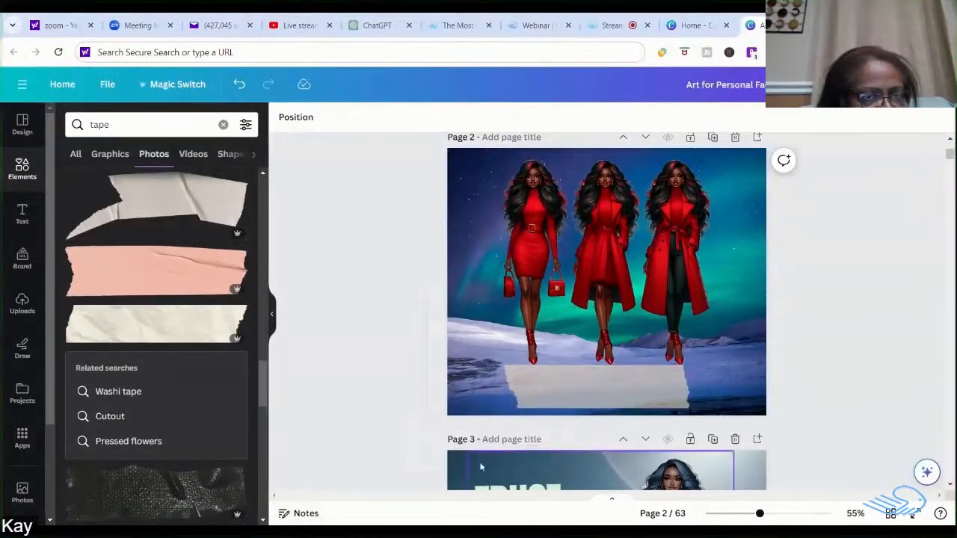
left_click(578, 387)
key("Delete")
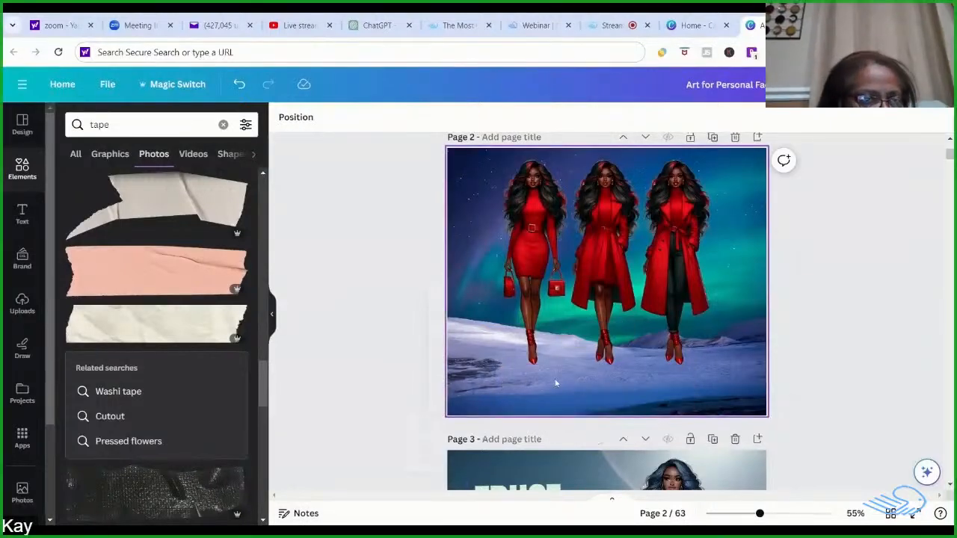
left_click(179, 343)
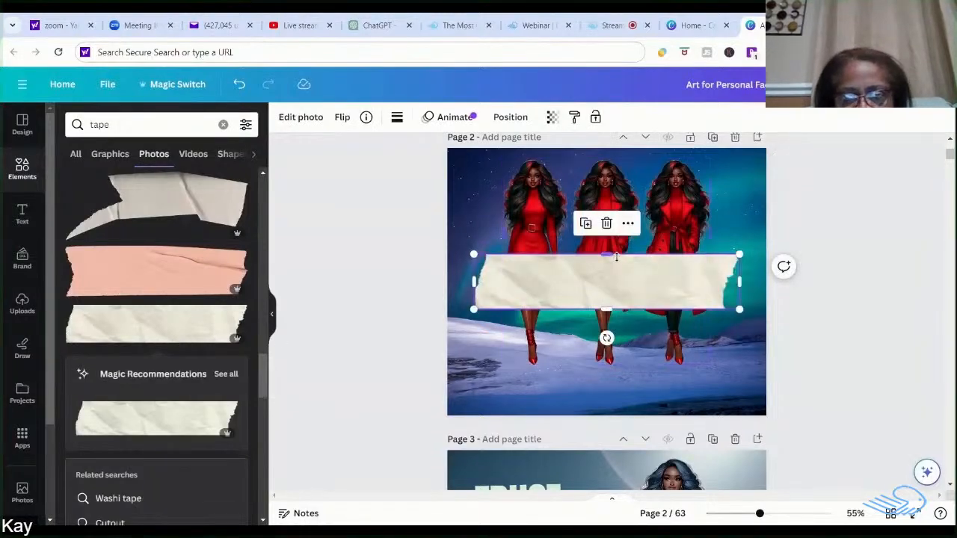
left_click_drag(615, 256, 609, 289)
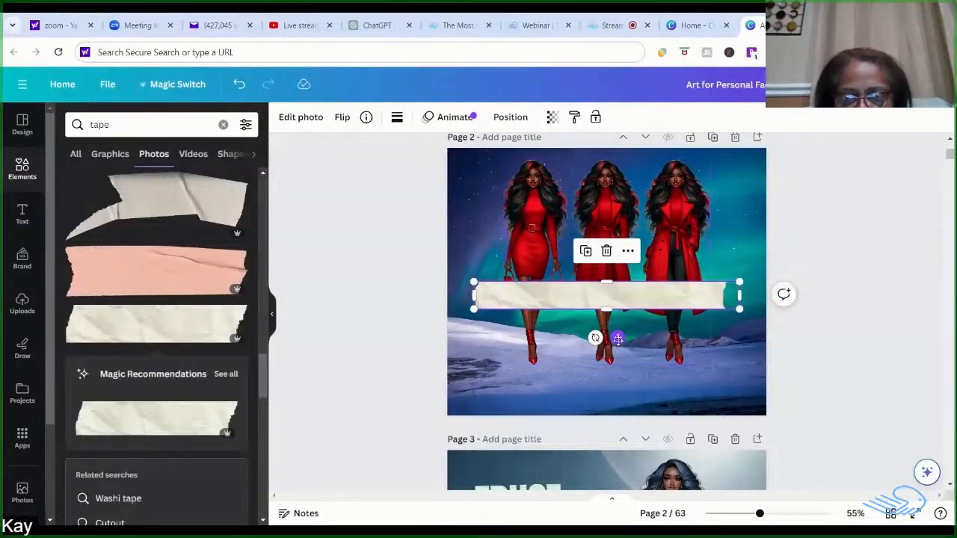
left_click_drag(617, 339, 628, 302)
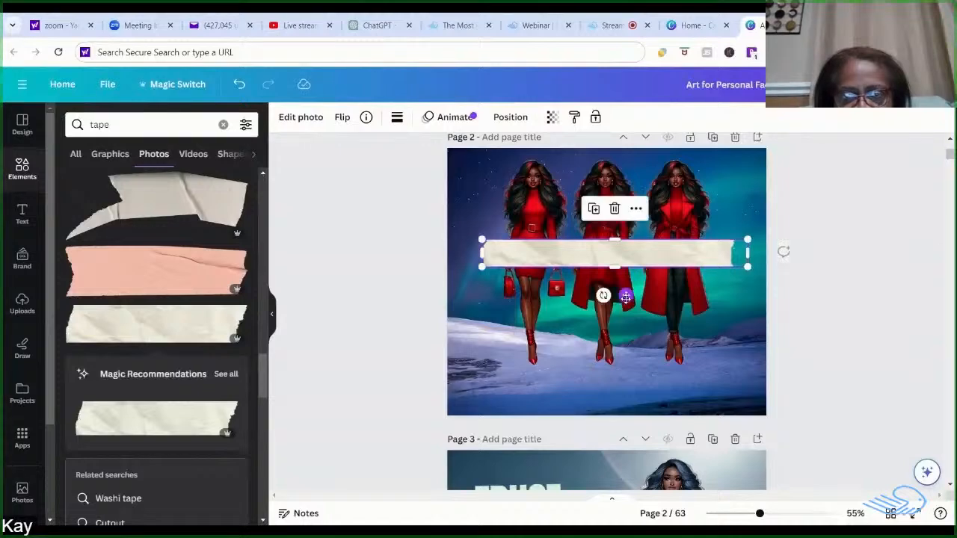
Step: Enlarge the image of the three women until it nearly fills the page height
left_click(619, 349)
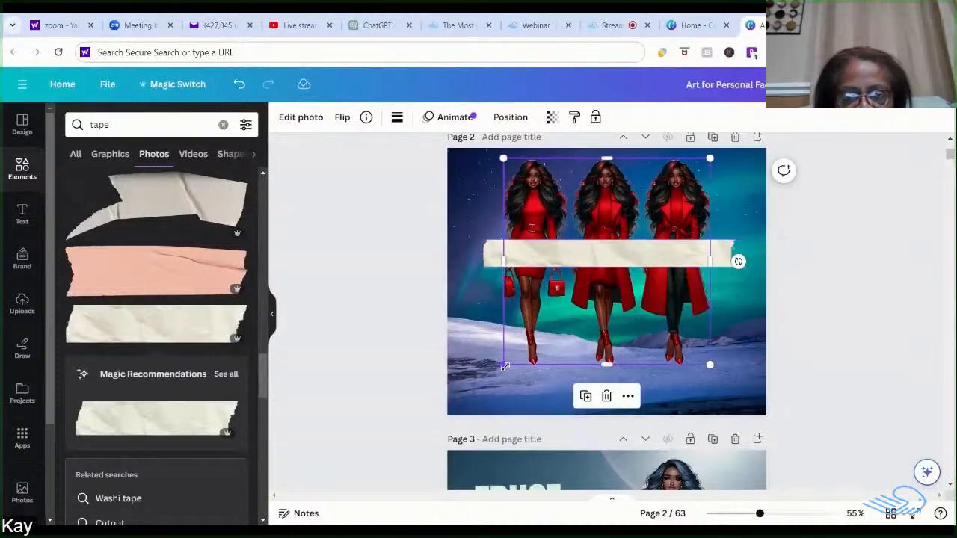
left_click_drag(503, 366, 479, 388)
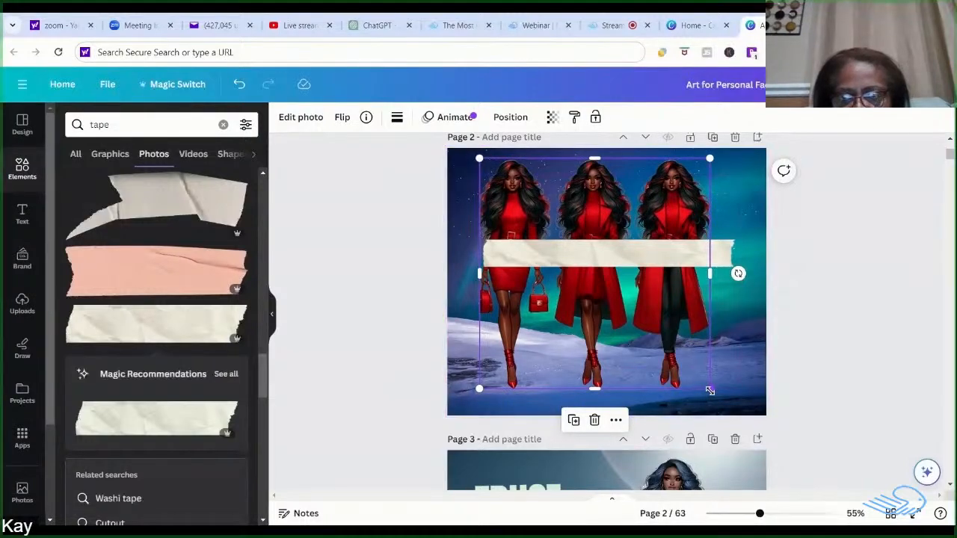
left_click_drag(709, 388, 731, 407)
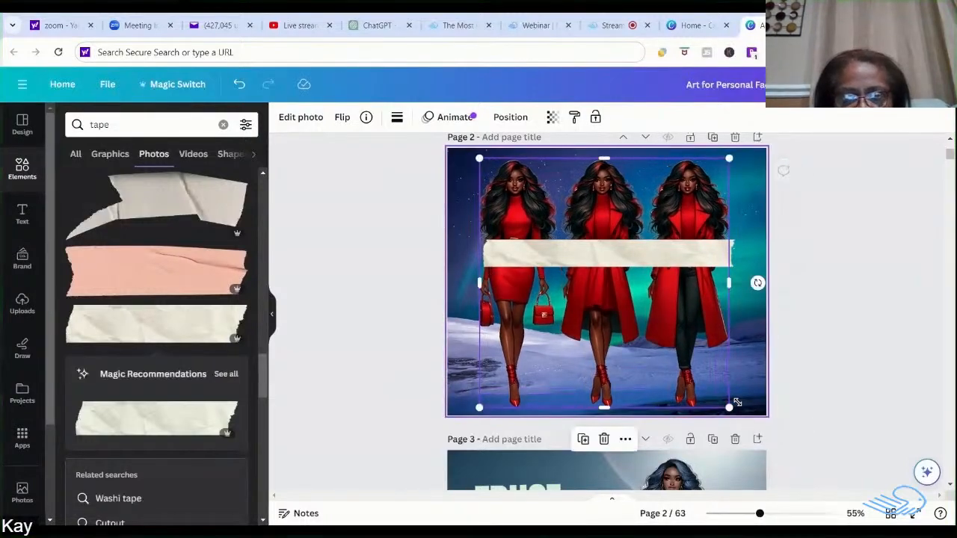
Step: Trim both ends of the cream tape strip to a bit over half its width and centre it on the page
left_click(703, 261)
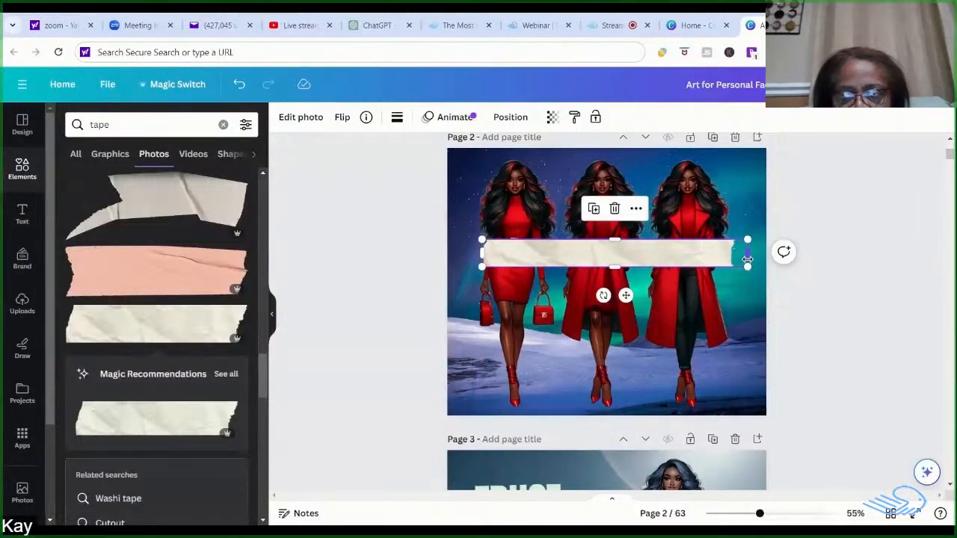
left_click_drag(746, 259, 678, 264)
left_click_drag(482, 253, 534, 257)
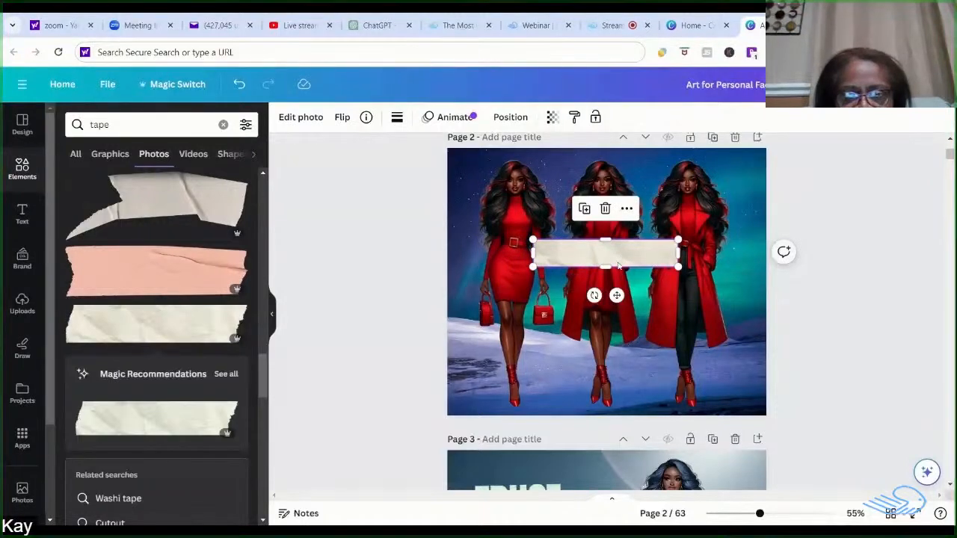
left_click_drag(616, 297, 620, 319)
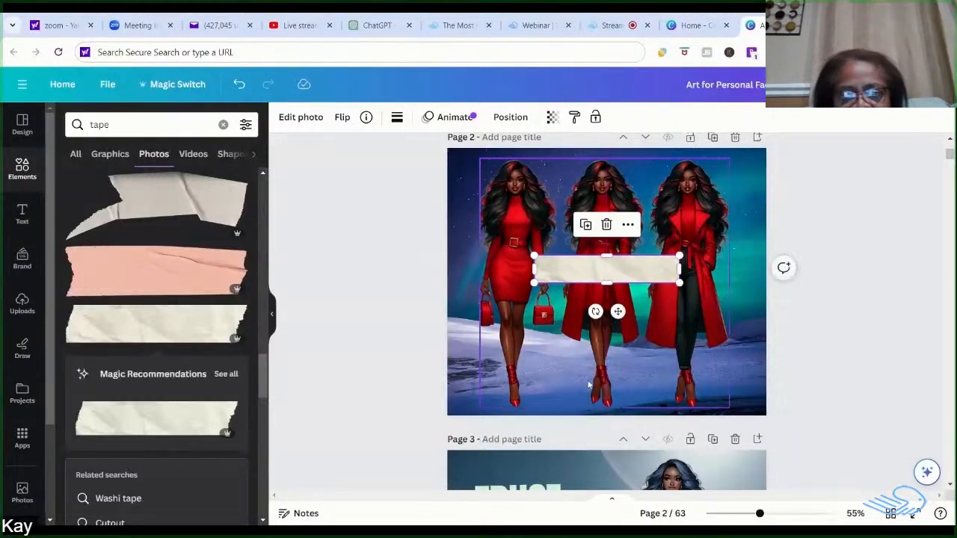
left_click(748, 391)
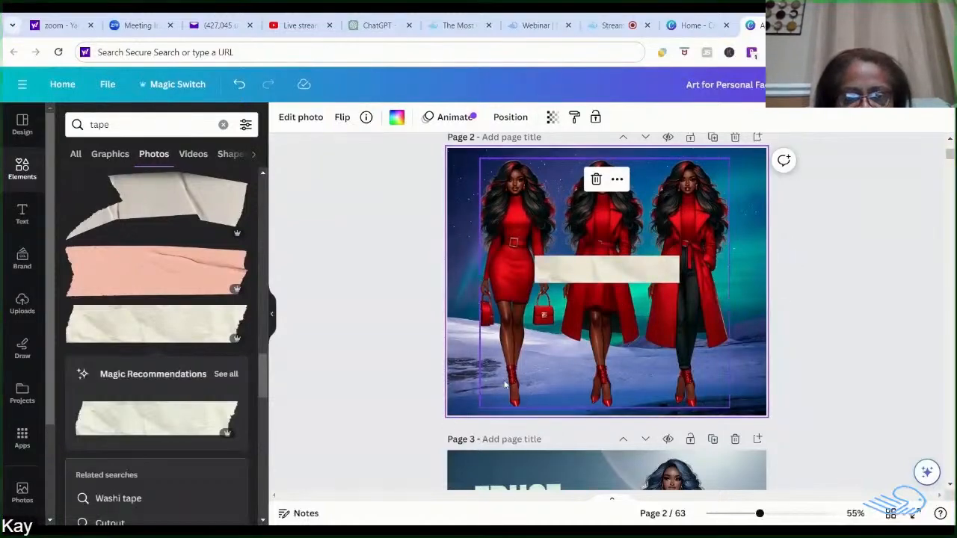
Step: Shrink the image of the three women, centred near the page's upper edge, and move the tape strip below their feet
left_click(479, 400)
left_click_drag(479, 410, 543, 344)
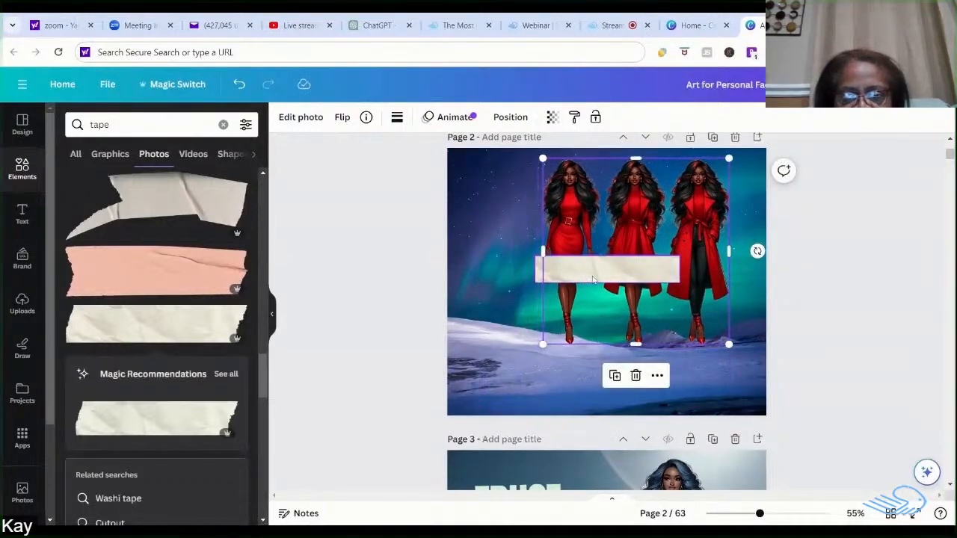
left_click_drag(593, 274, 564, 276)
left_click(633, 282)
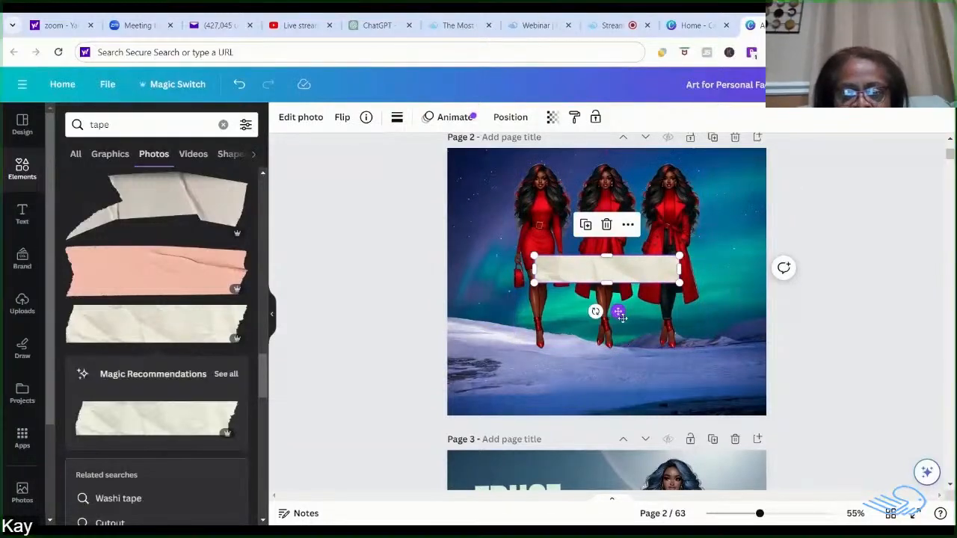
left_click_drag(617, 311, 617, 428)
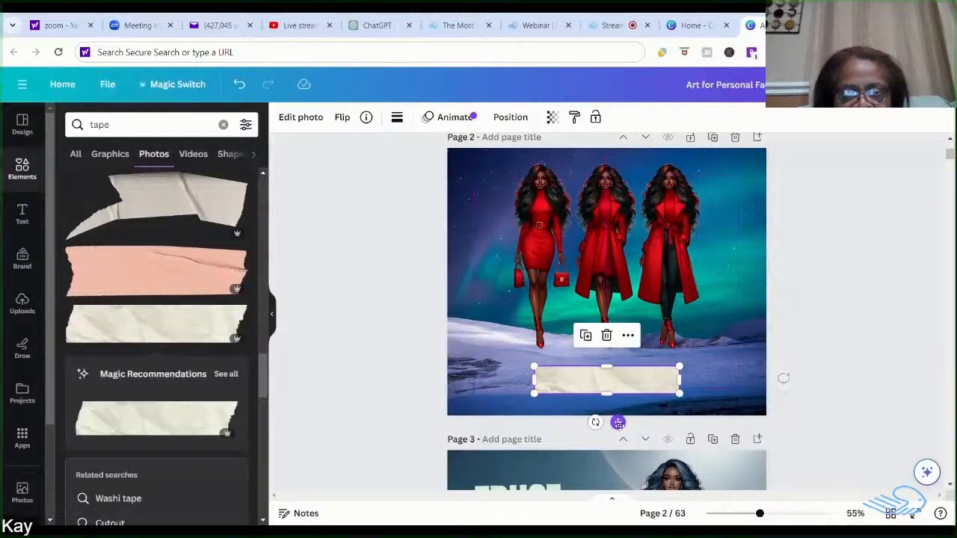
Step: Enlarge the image of the three women slightly and centre it just above the tape strip
left_click(597, 267)
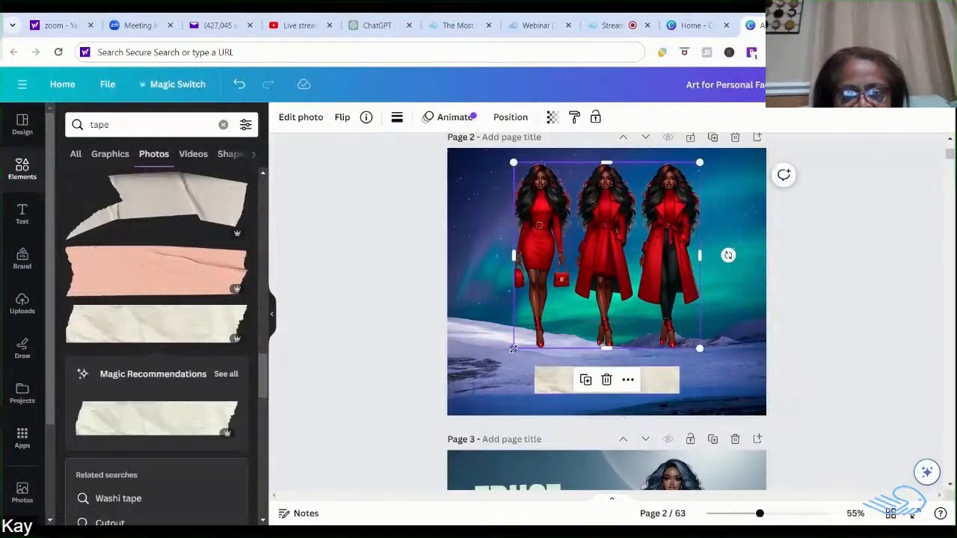
left_click_drag(511, 350, 496, 366)
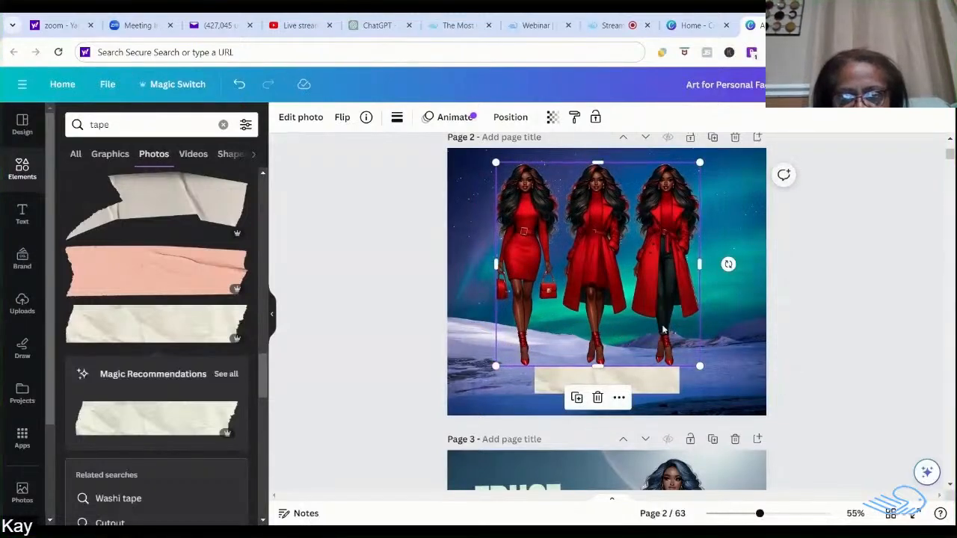
left_click_drag(677, 346, 686, 334)
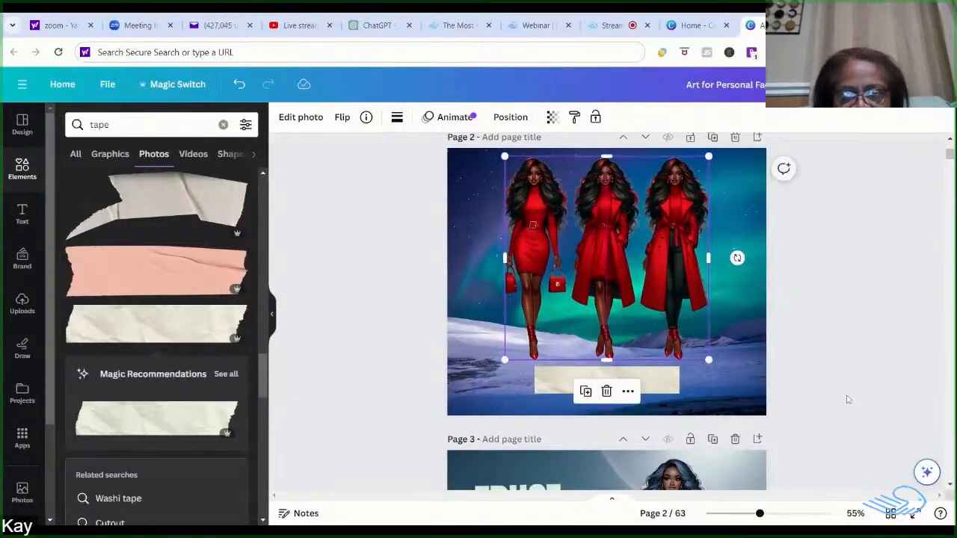
left_click(848, 369)
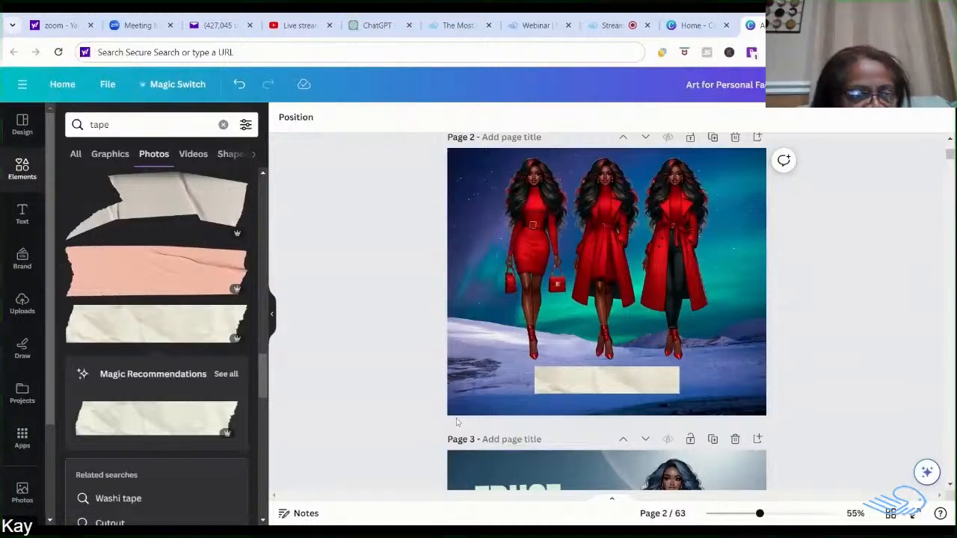
Step: Add a subheading text to page 2 reading "Daring To Achieve!"
left_click(23, 214)
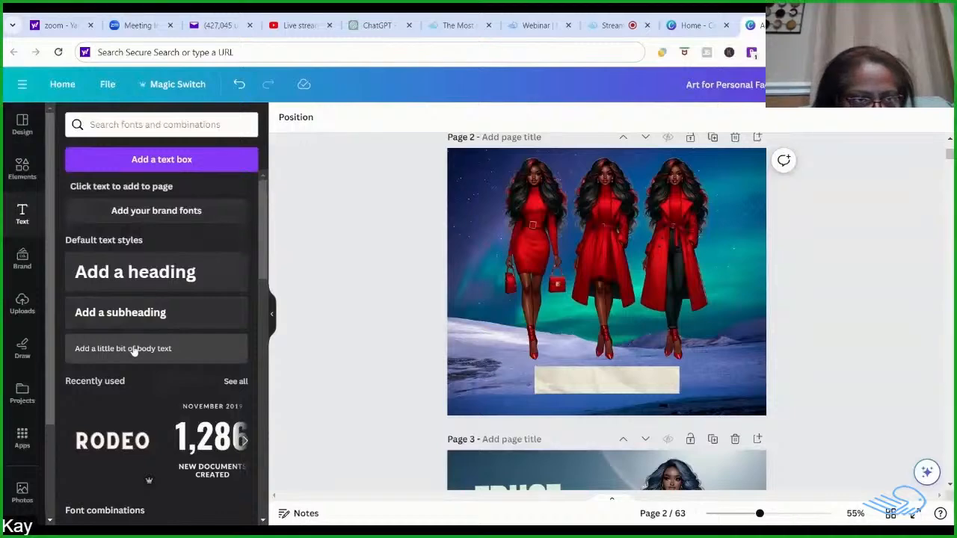
left_click(131, 316)
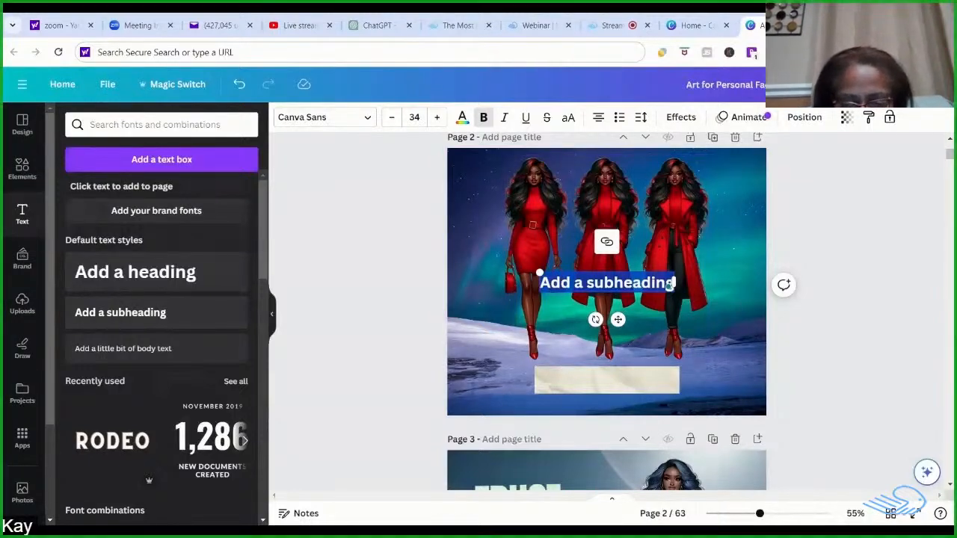
key("BackSpace")
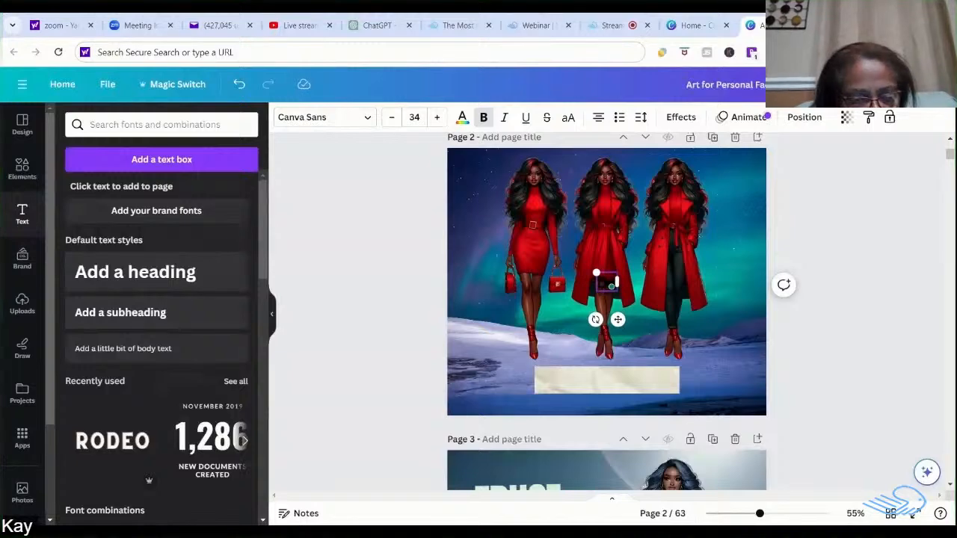
type("Strong ")
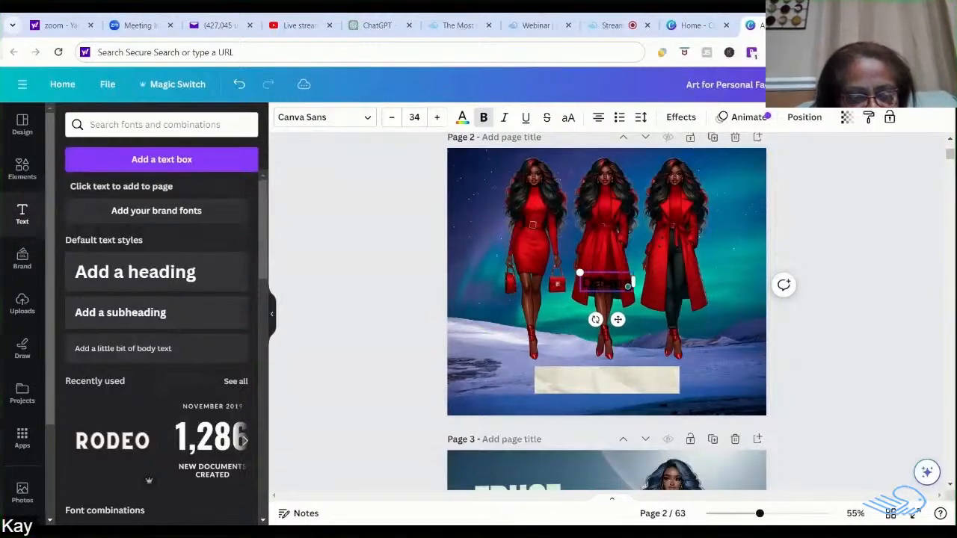
type("To A")
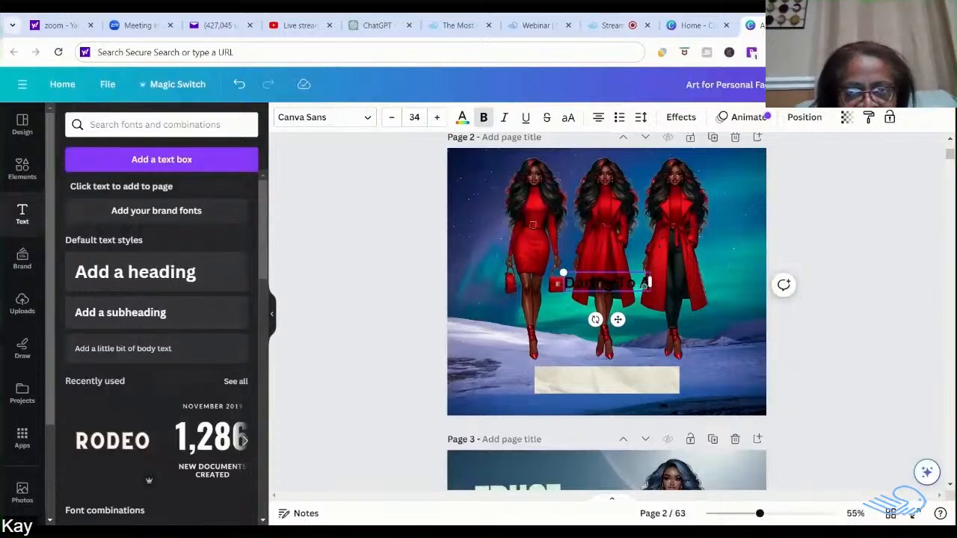
type("r")
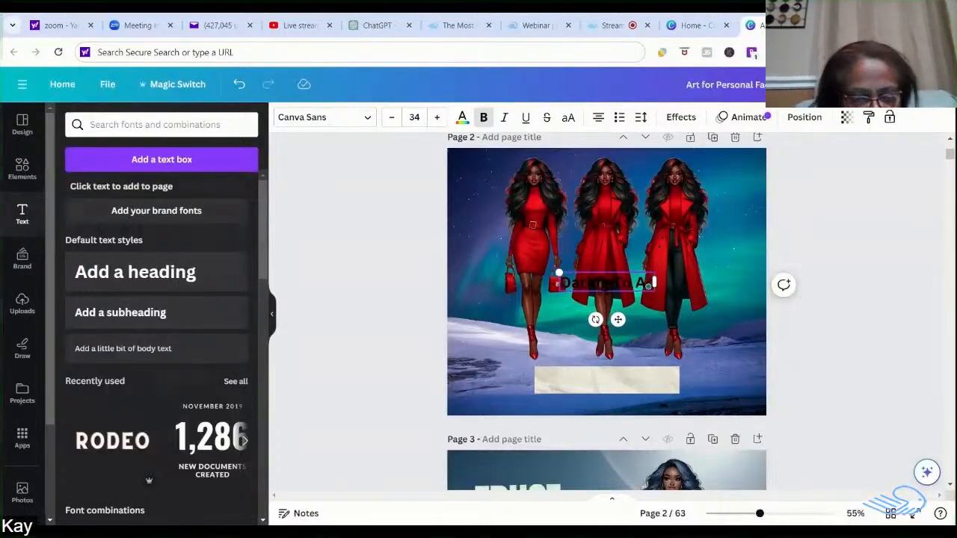
type("chieve")
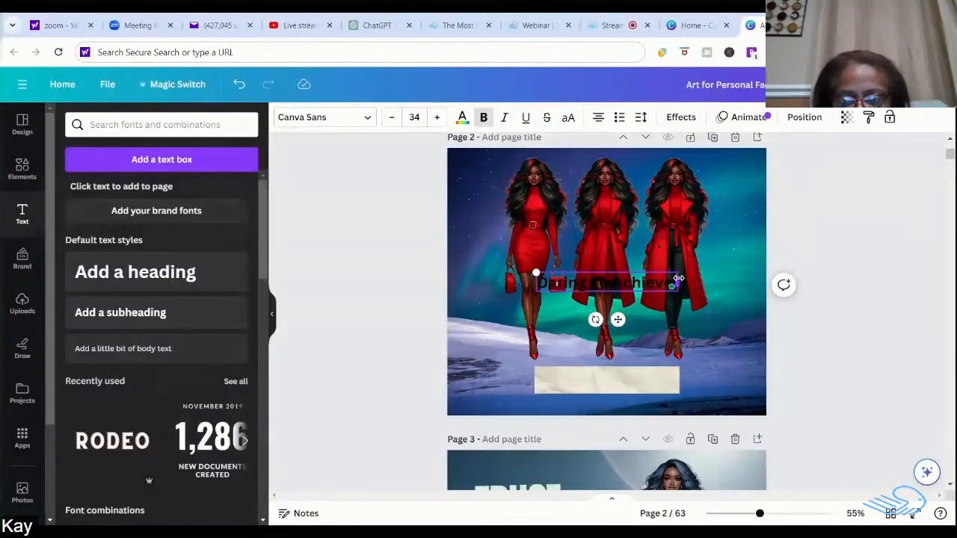
Step: Place the "Daring To Achieve!" text on the cream tape strip and reduce its font size to 31
left_click_drag(618, 320, 615, 419)
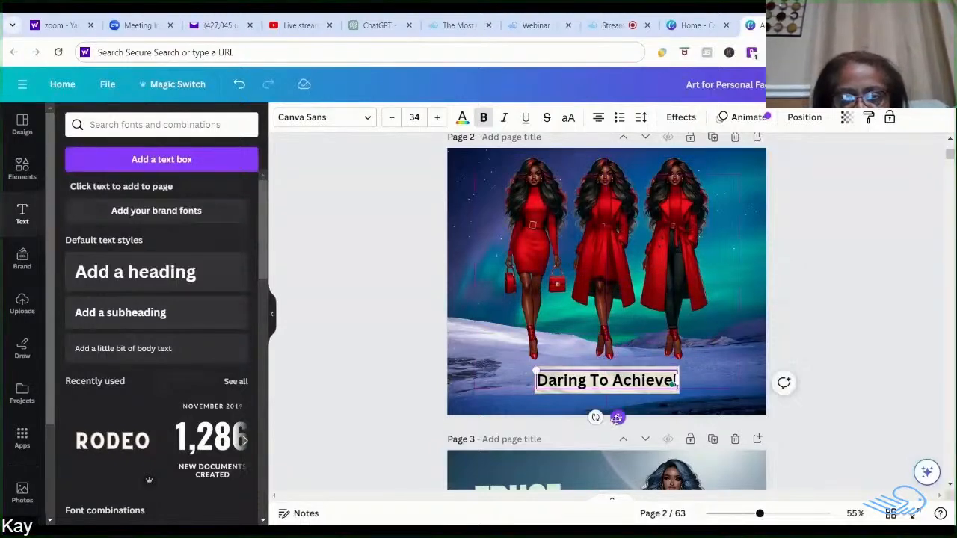
left_click(391, 118)
left_click(391, 117)
left_click(391, 118)
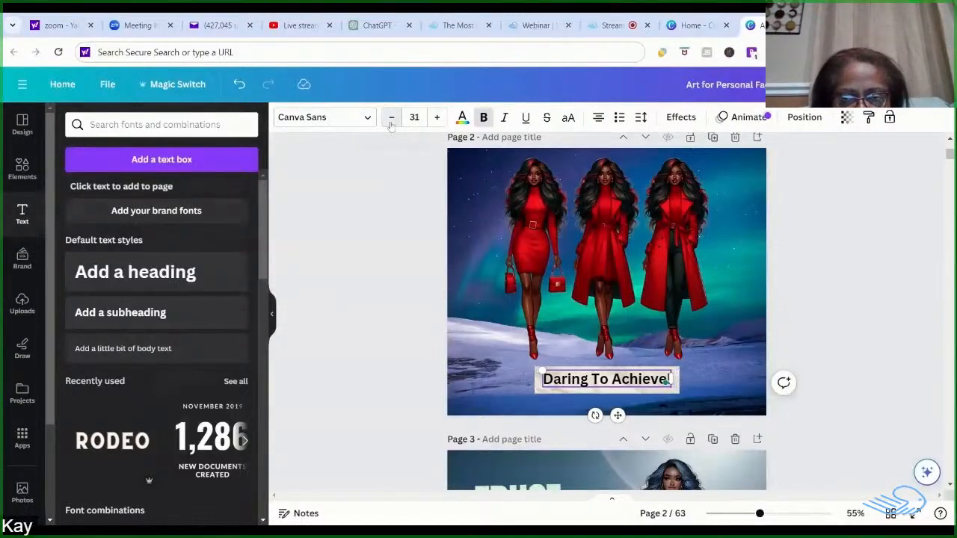
Step: Nudge the "Daring To Achieve!" text slightly down so it sits vertically centred on the cream tape strip
left_click(809, 337)
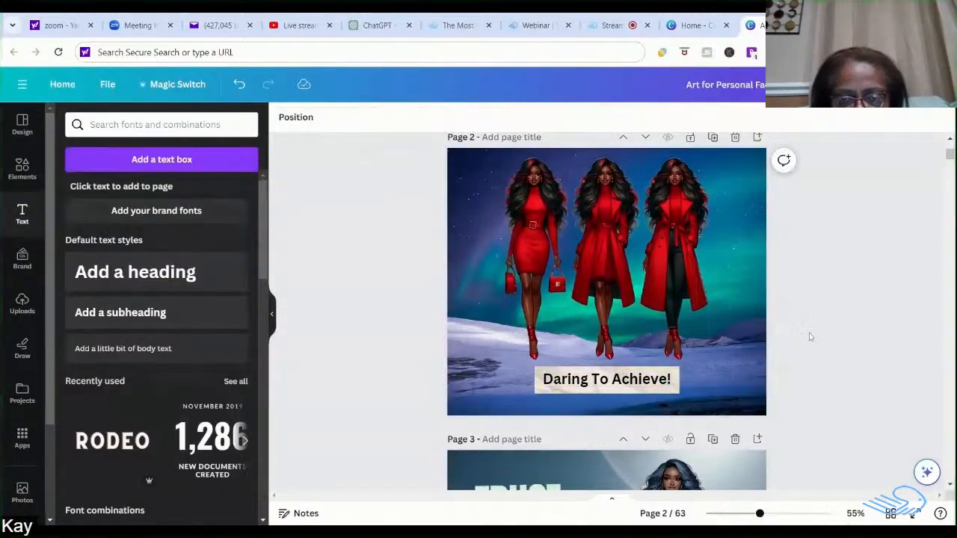
double_click(651, 388)
left_click_drag(650, 390, 650, 393)
left_click(875, 304)
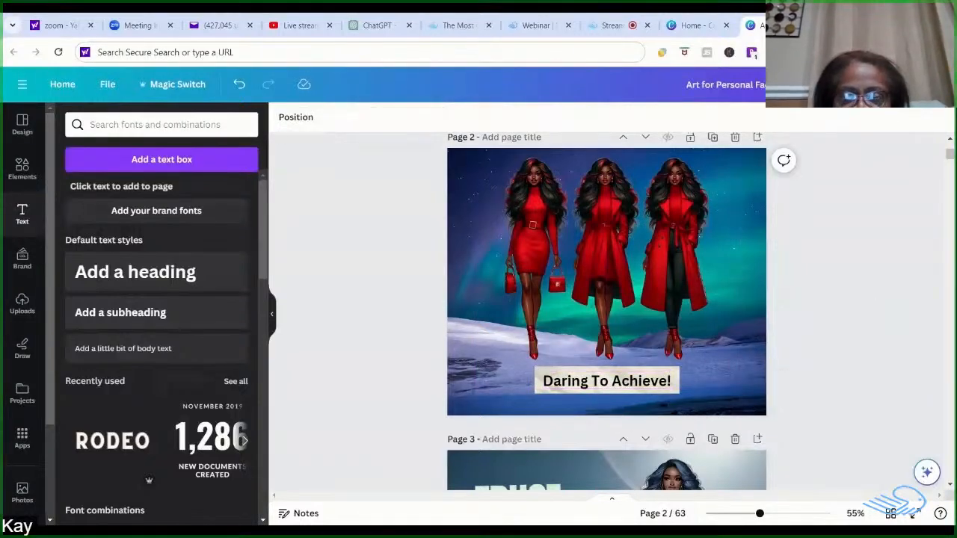
Step: Try red on the "Daring To Achieve!" text, comparing the document colours #e7191f and #df1808
left_click(613, 393)
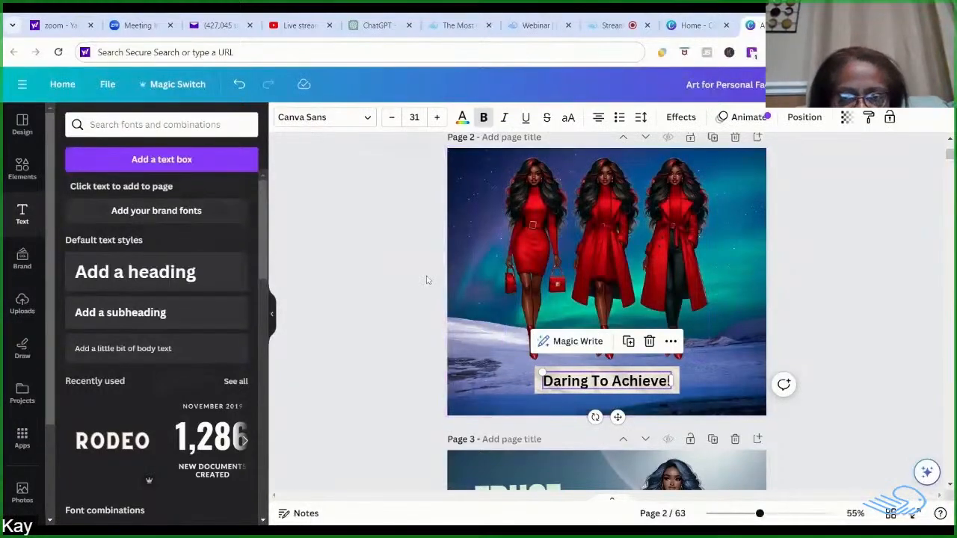
left_click(462, 118)
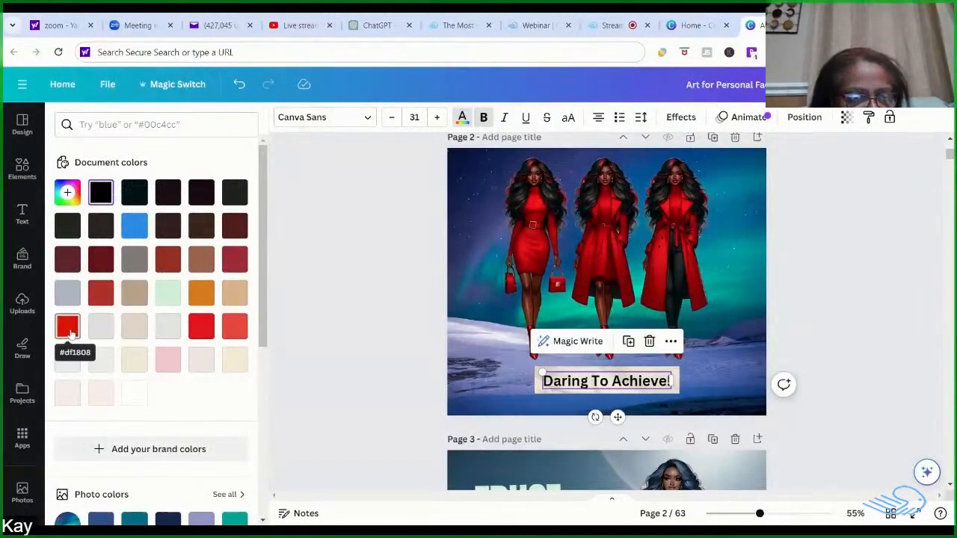
left_click(198, 329)
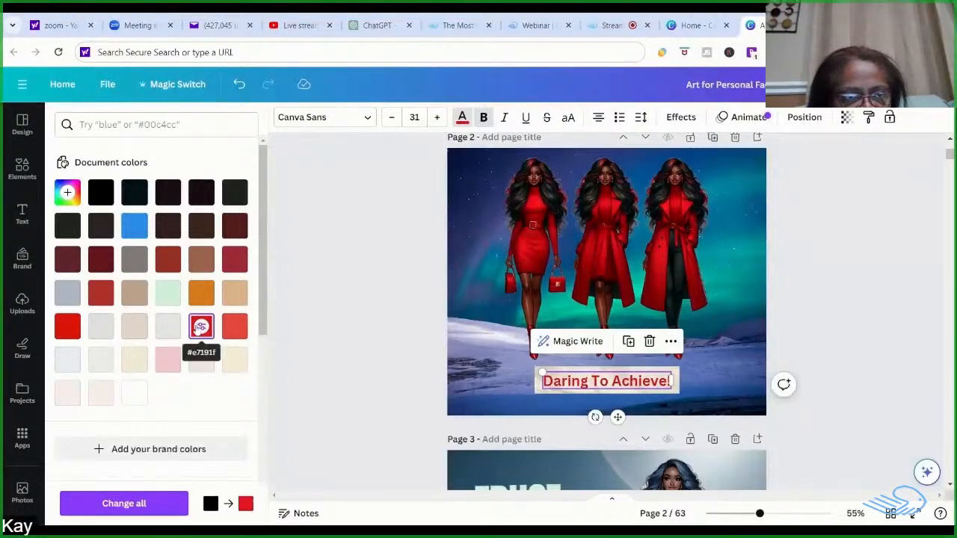
left_click(67, 327)
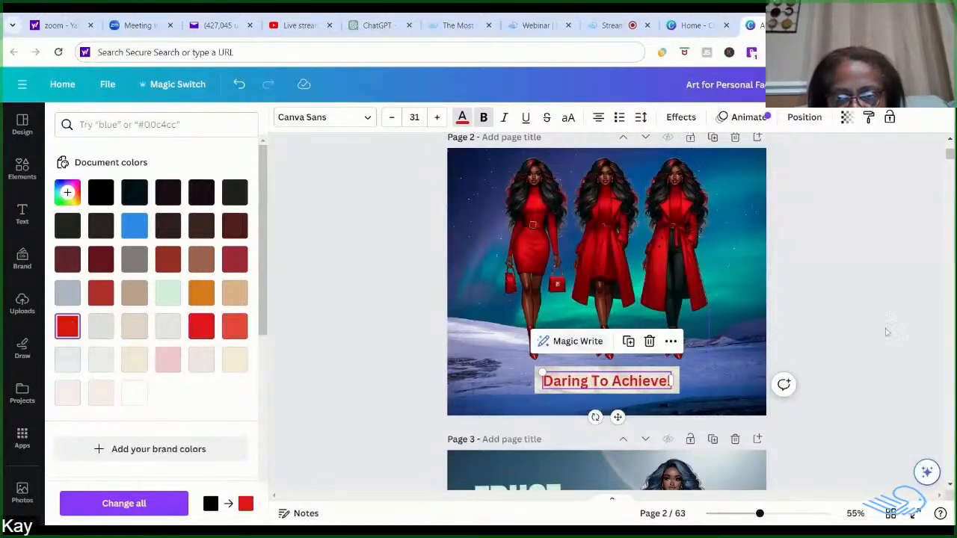
left_click(844, 320)
left_click(844, 319)
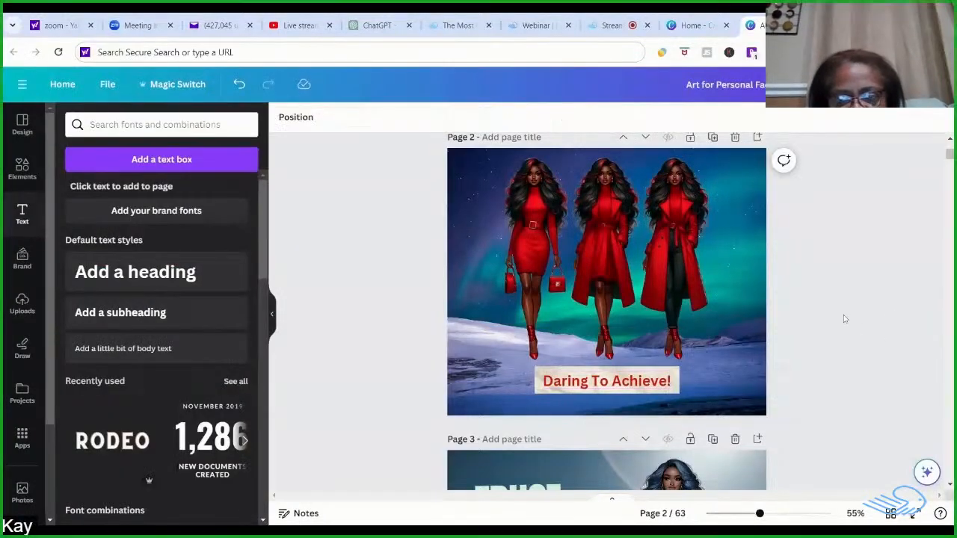
Step: Set the colour of the "Daring To Achieve!" text back to black from the document colours
left_click(601, 381)
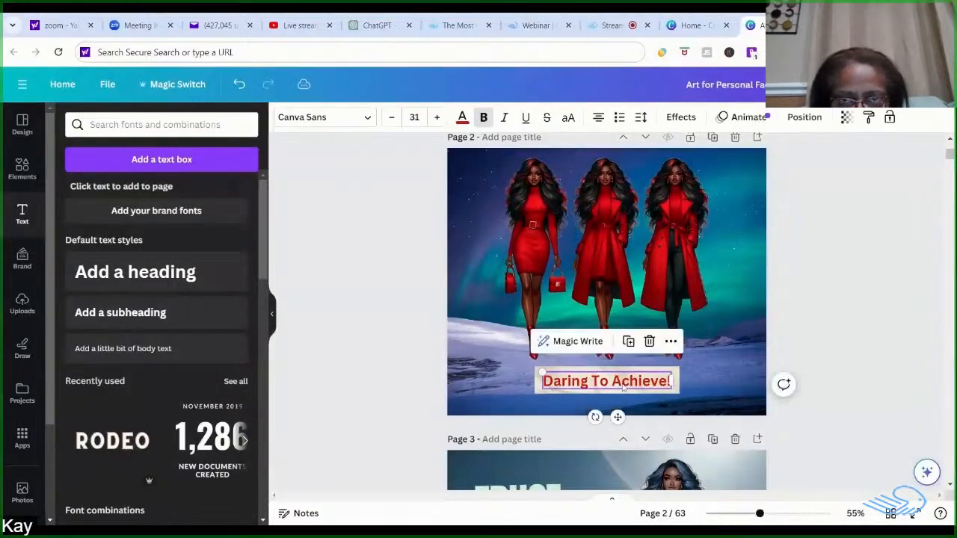
left_click(462, 118)
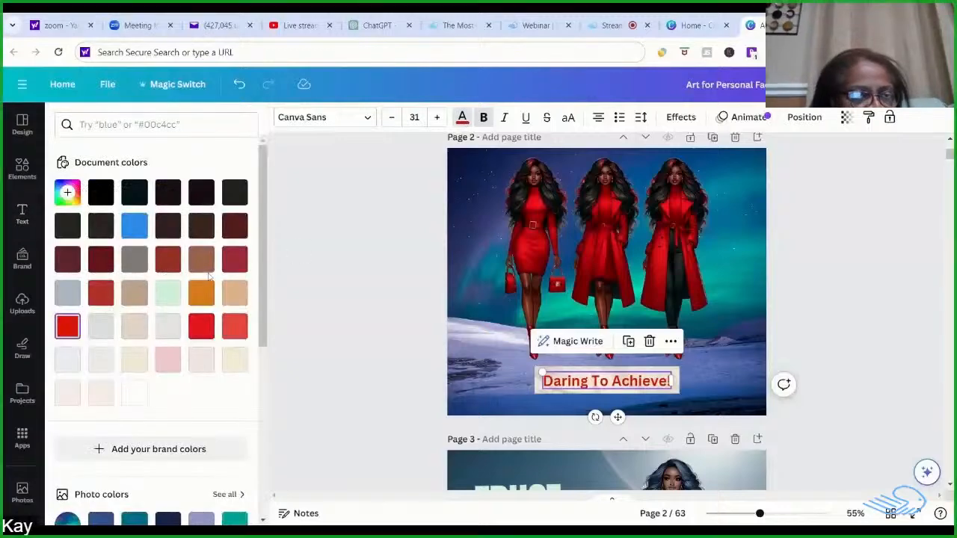
left_click(100, 194)
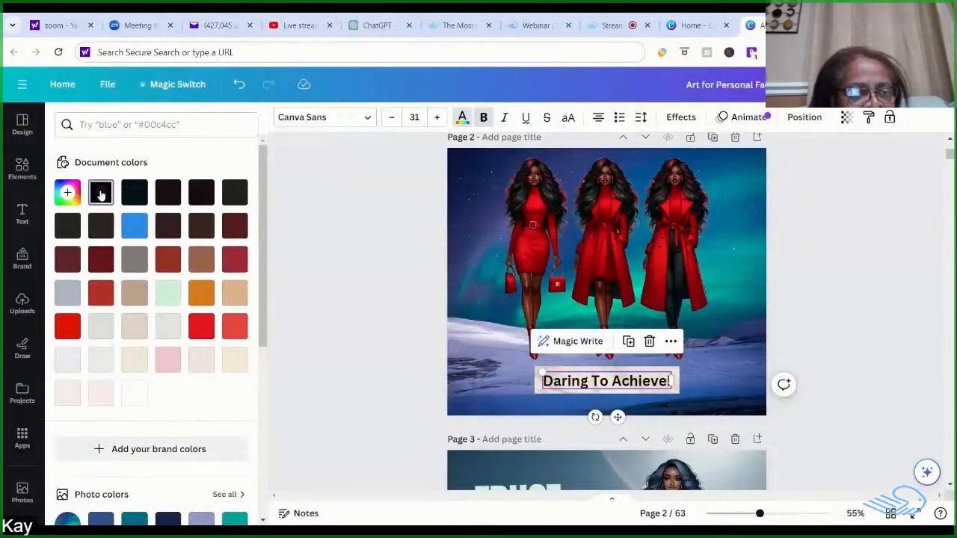
left_click(362, 373)
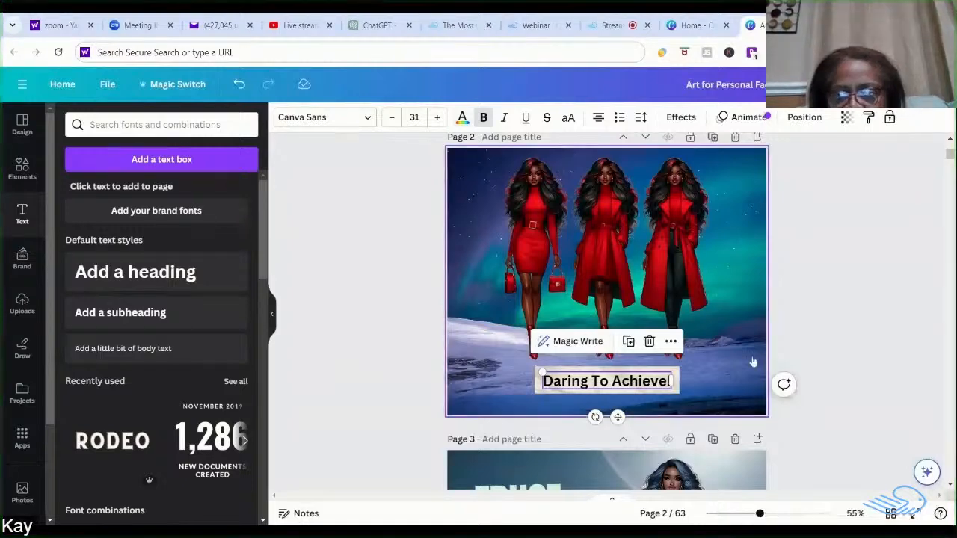
left_click(821, 332)
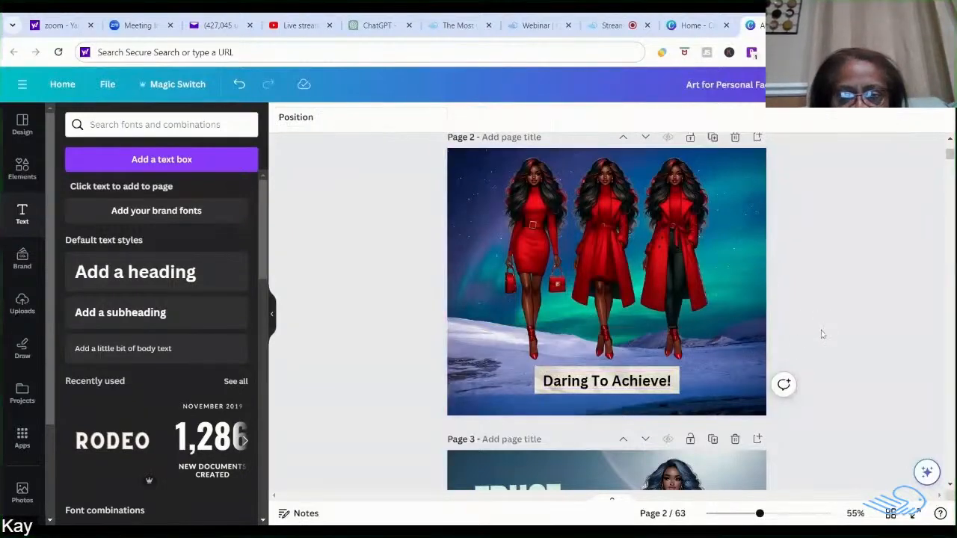
left_click(669, 390)
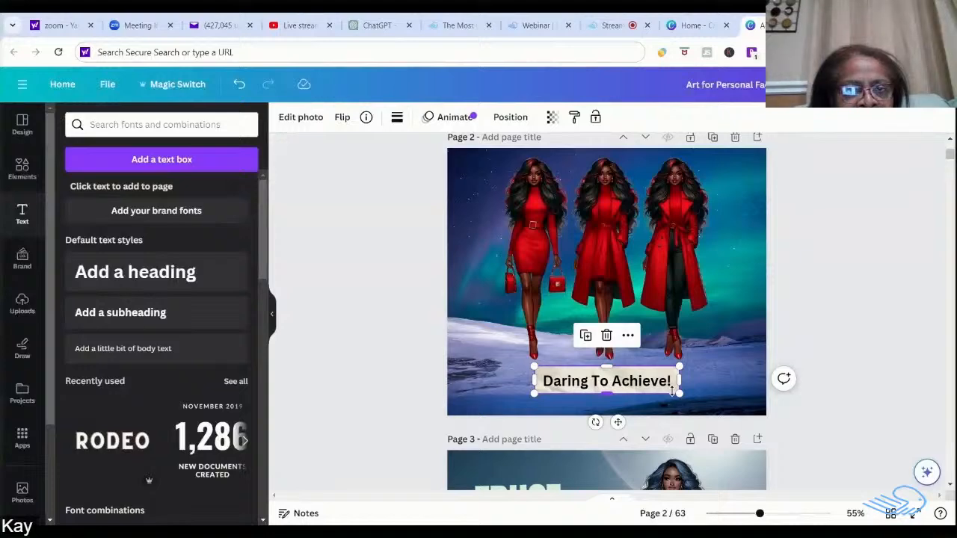
left_click(823, 278)
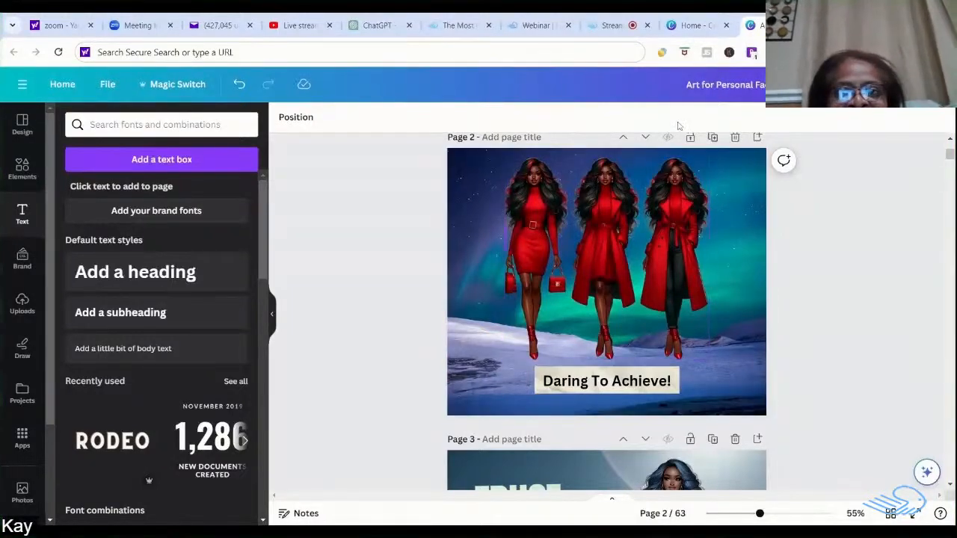
Step: Switch to the Builderall webinar broadcast page
left_click(609, 25)
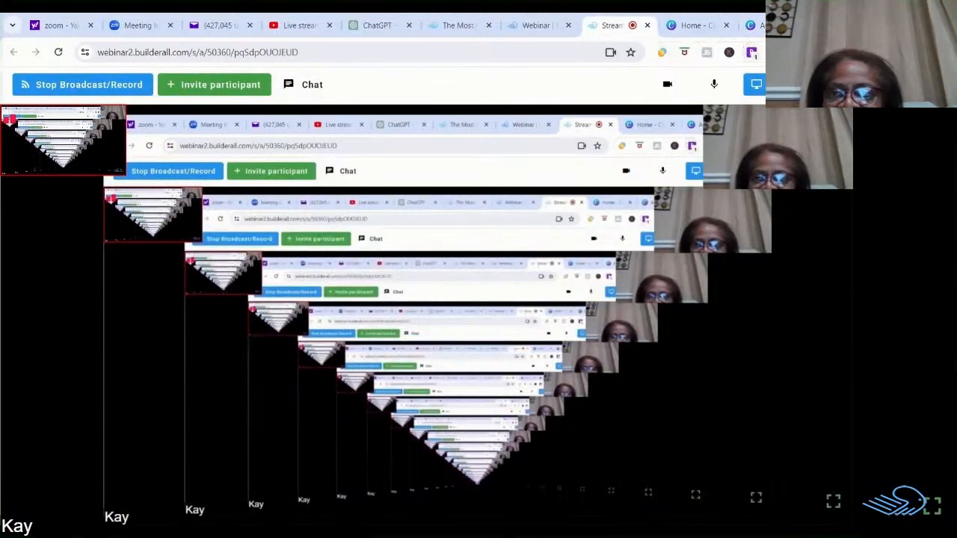